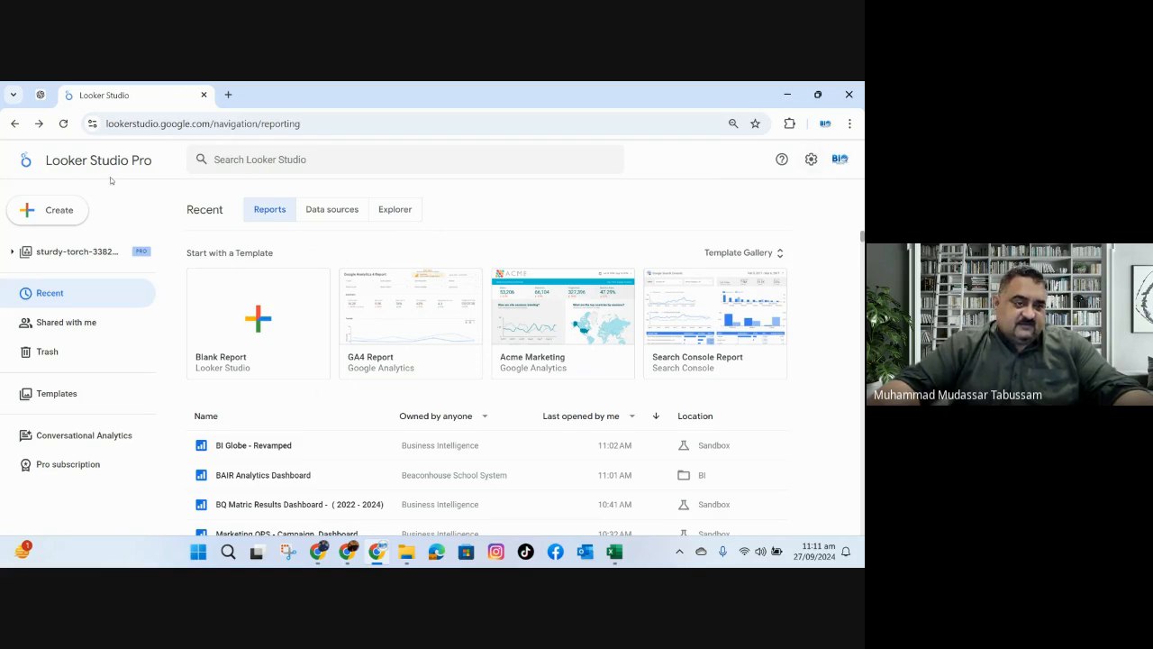
# Open Conversational Analytics and start a new data connection with the File Upload connector.
pyautogui.moveTo(45, 160); pyautogui.dragTo(154, 163)
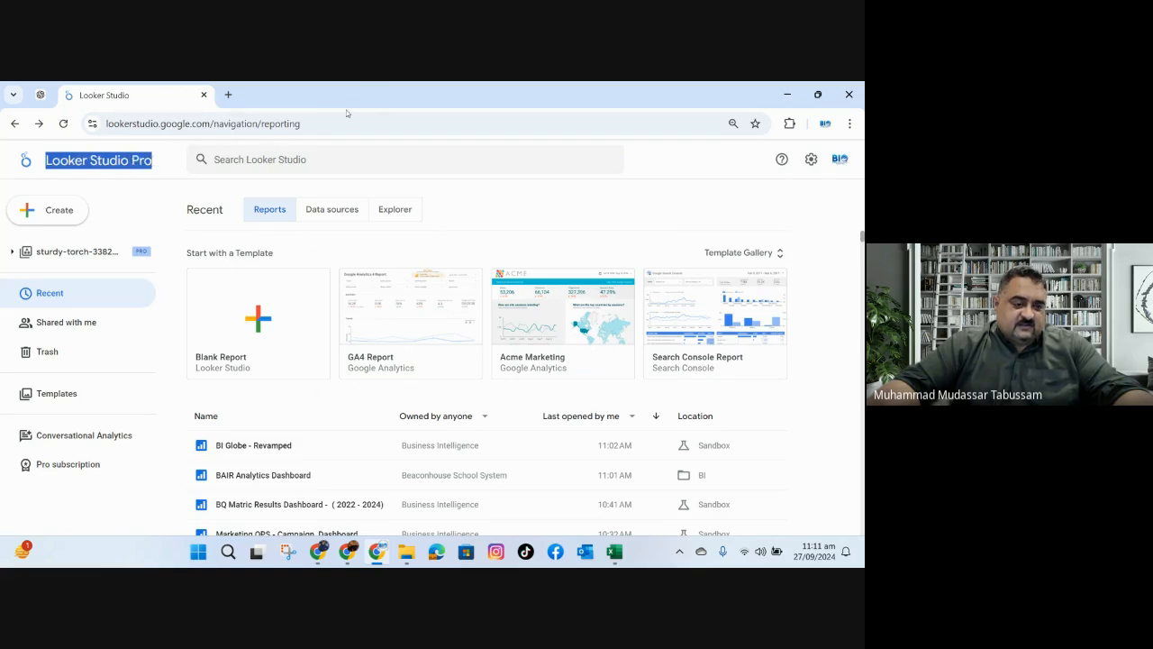
pyautogui.click(98, 439)
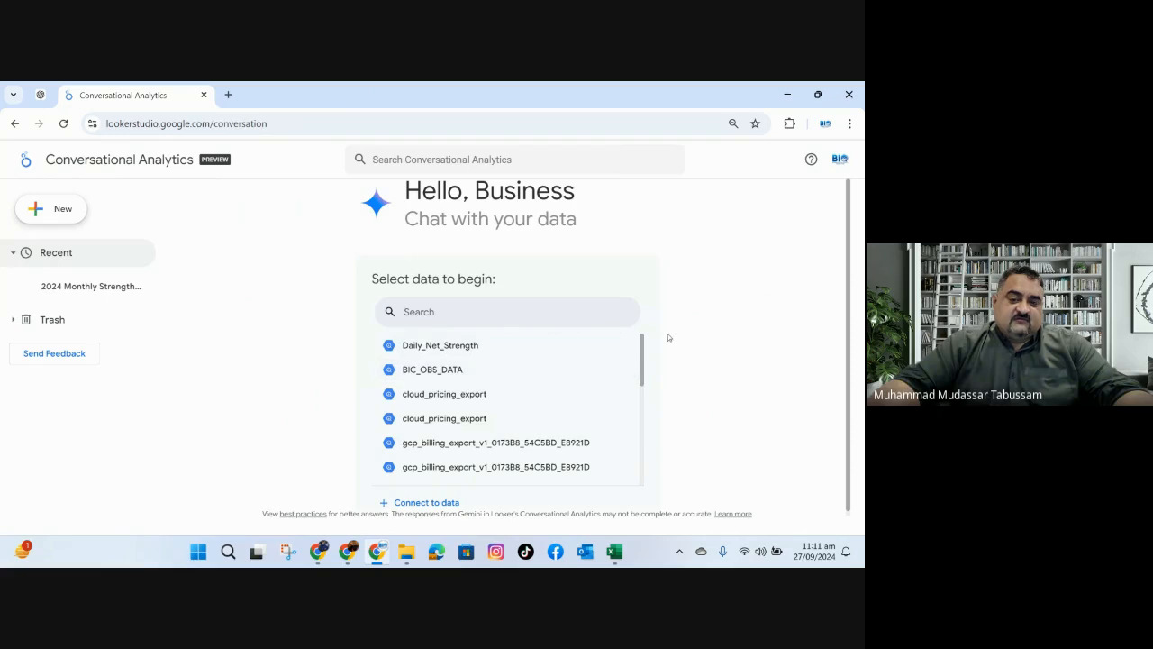
pyautogui.scroll(-10, 574, 378)
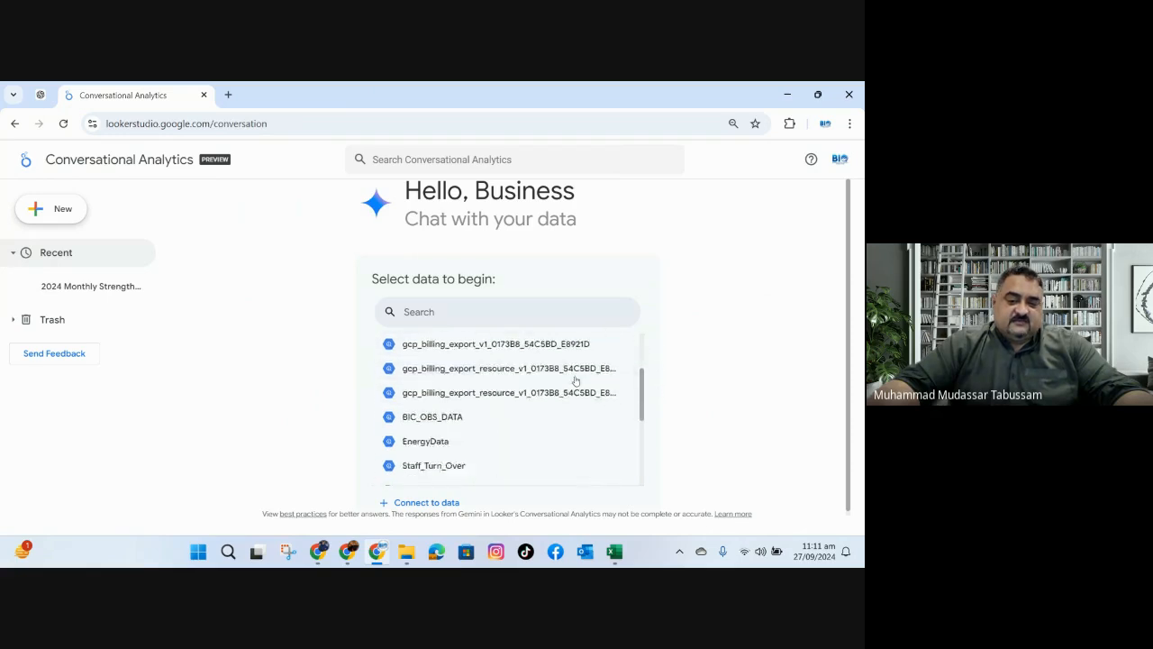
pyautogui.click(427, 504)
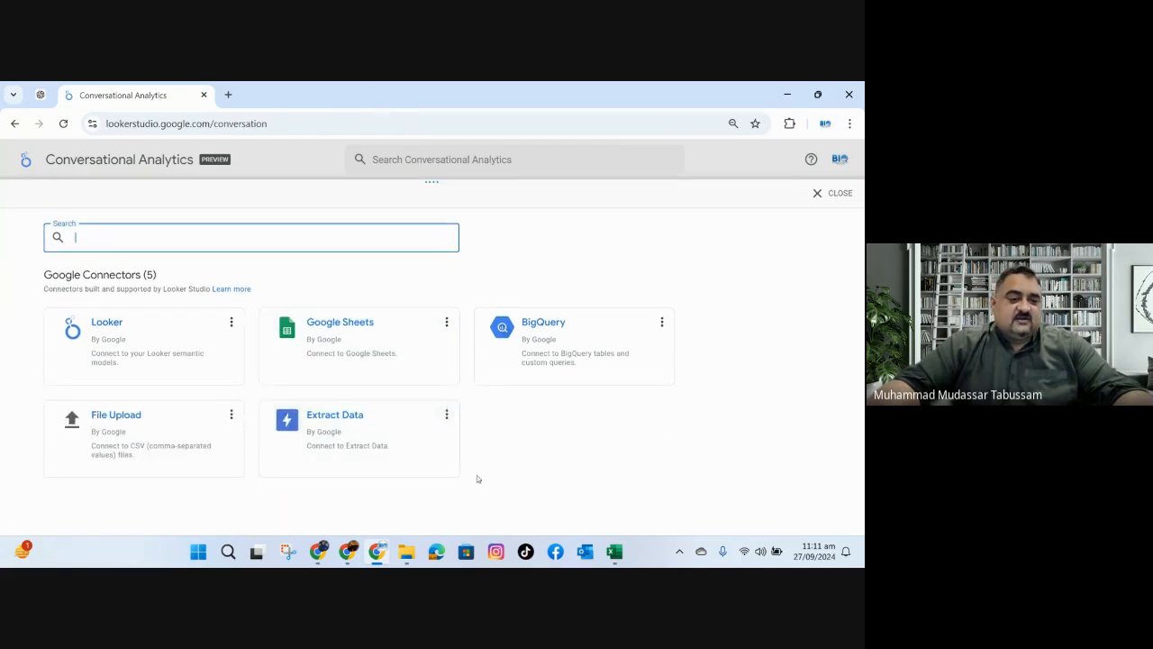
pyautogui.click(126, 417)
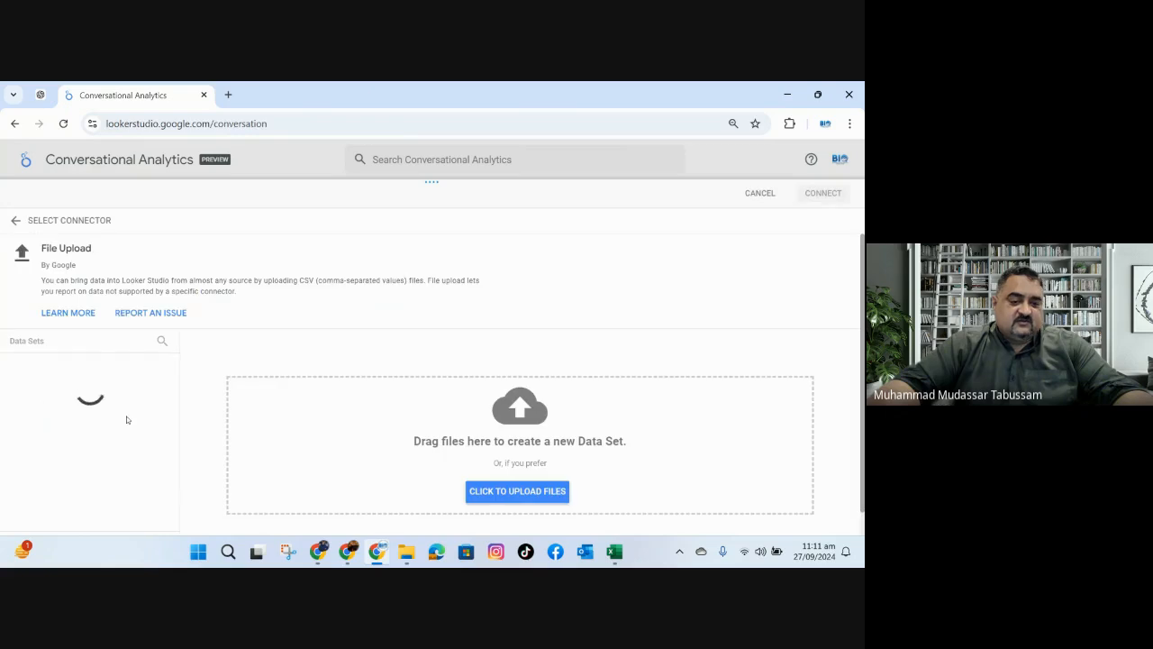
# Upload Data.xlsx from the desktop as a new data set and check the file's upload error details.
pyautogui.click(376, 552)
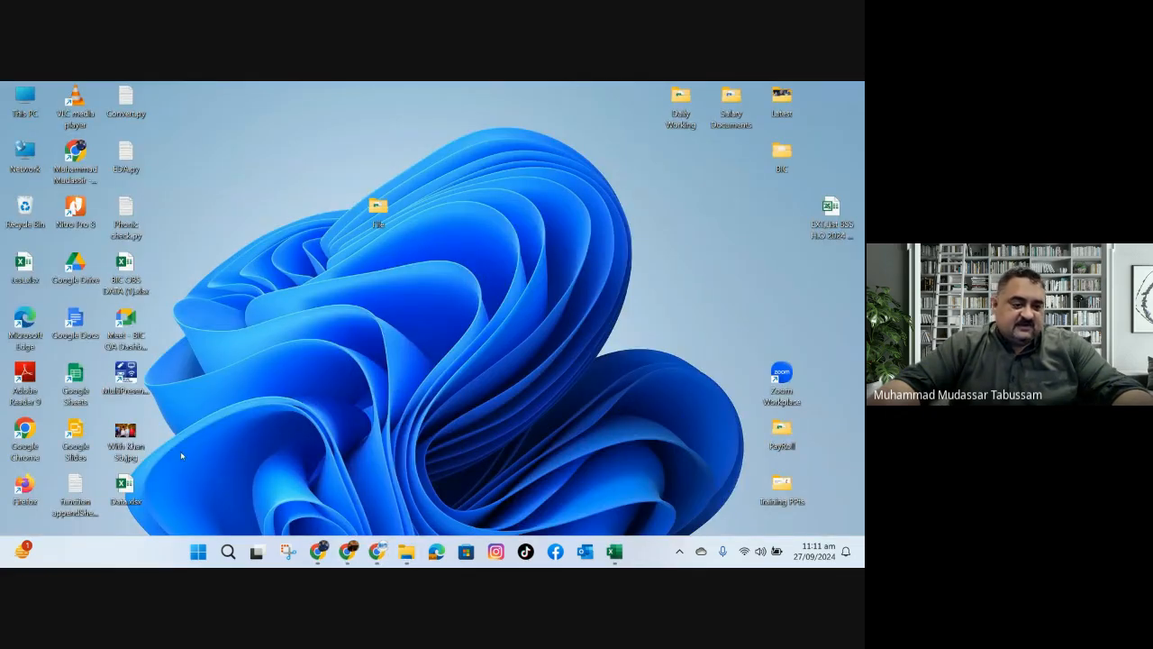
pyautogui.moveTo(127, 494); pyautogui.dragTo(480, 464)
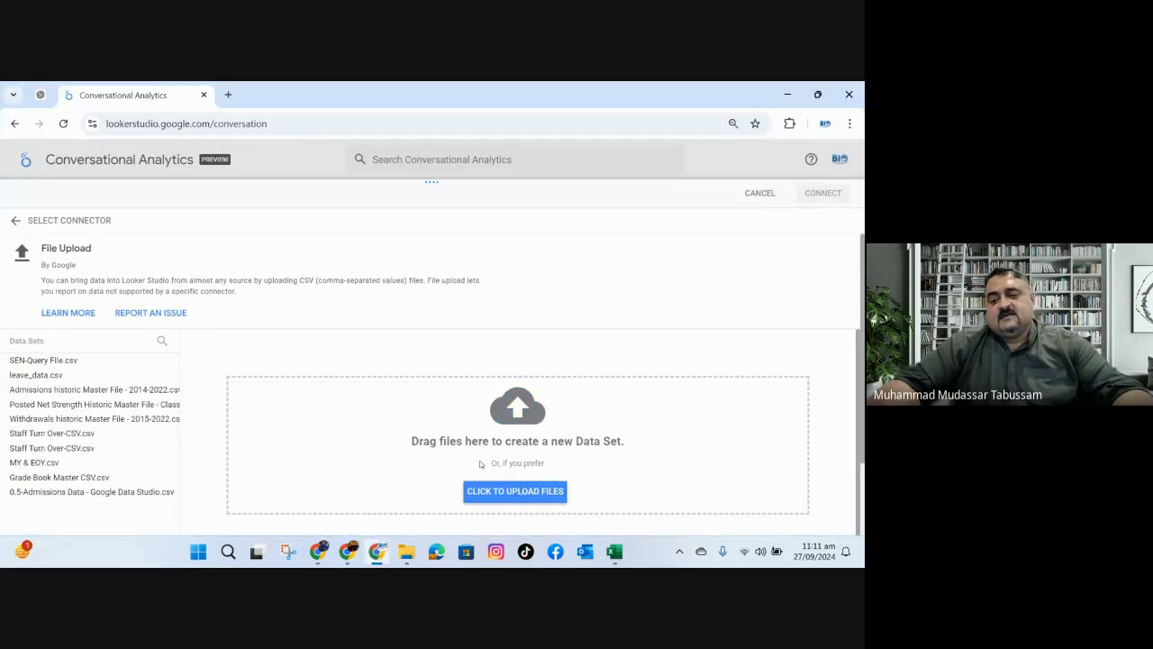
pyautogui.scroll(-1, 737, 425)
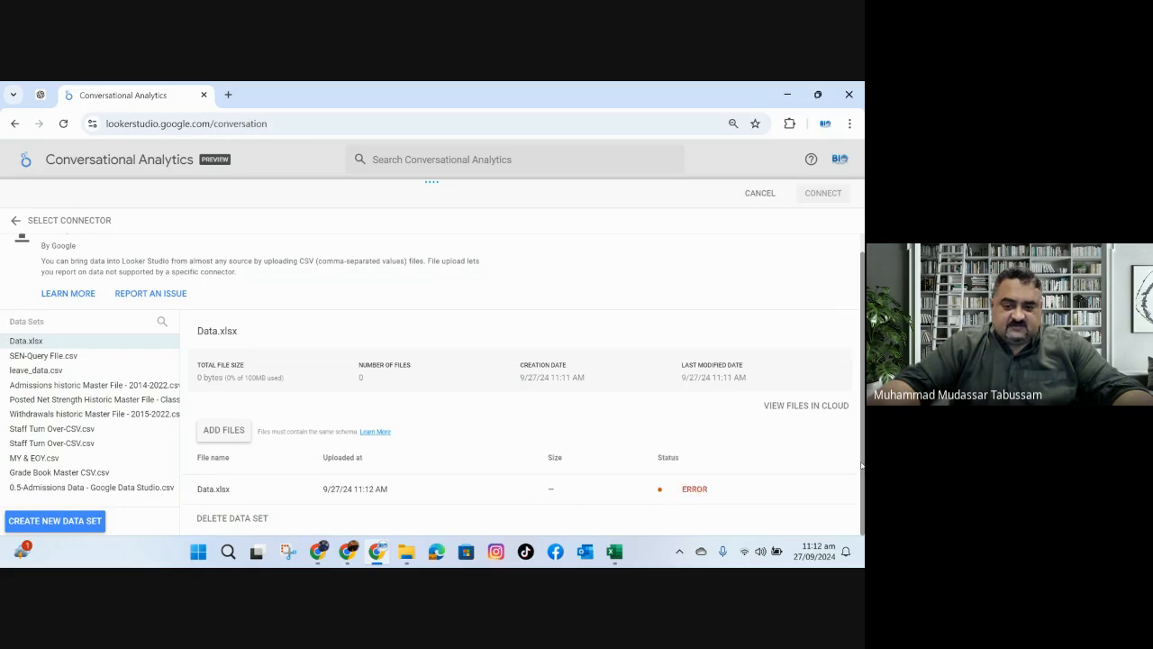
pyautogui.click(716, 487)
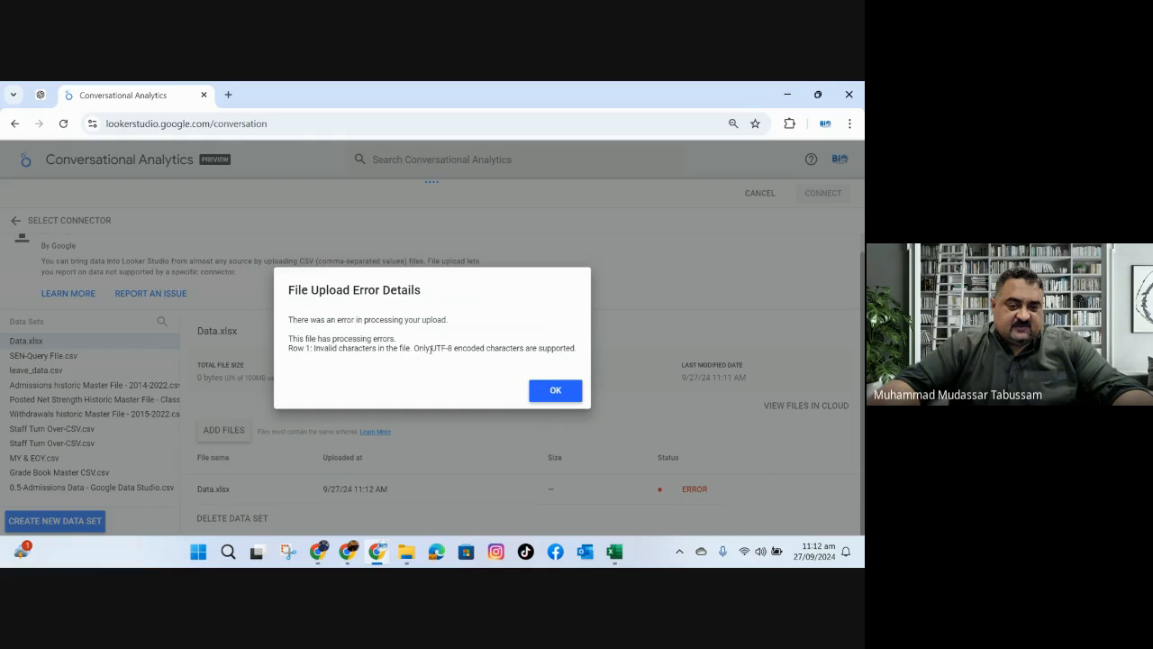
pyautogui.click(549, 390)
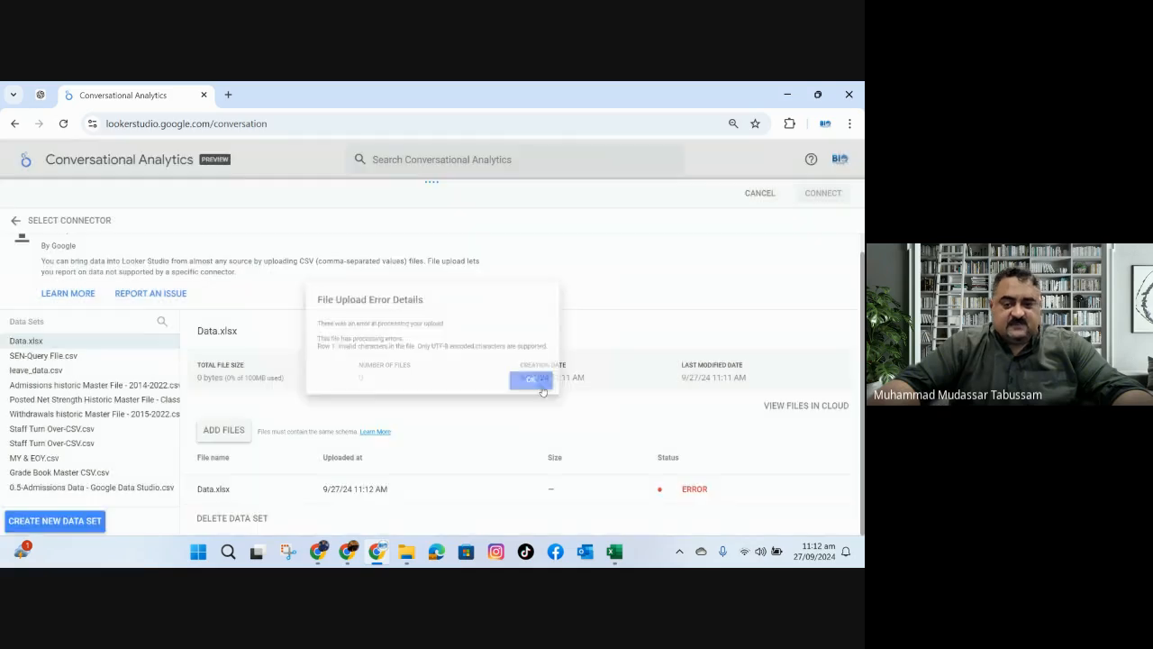
# Switch to Excel and save the Data workbook to the Desktop in CSV UTF-8 (Comma delimited) format.
pyautogui.click(615, 554)
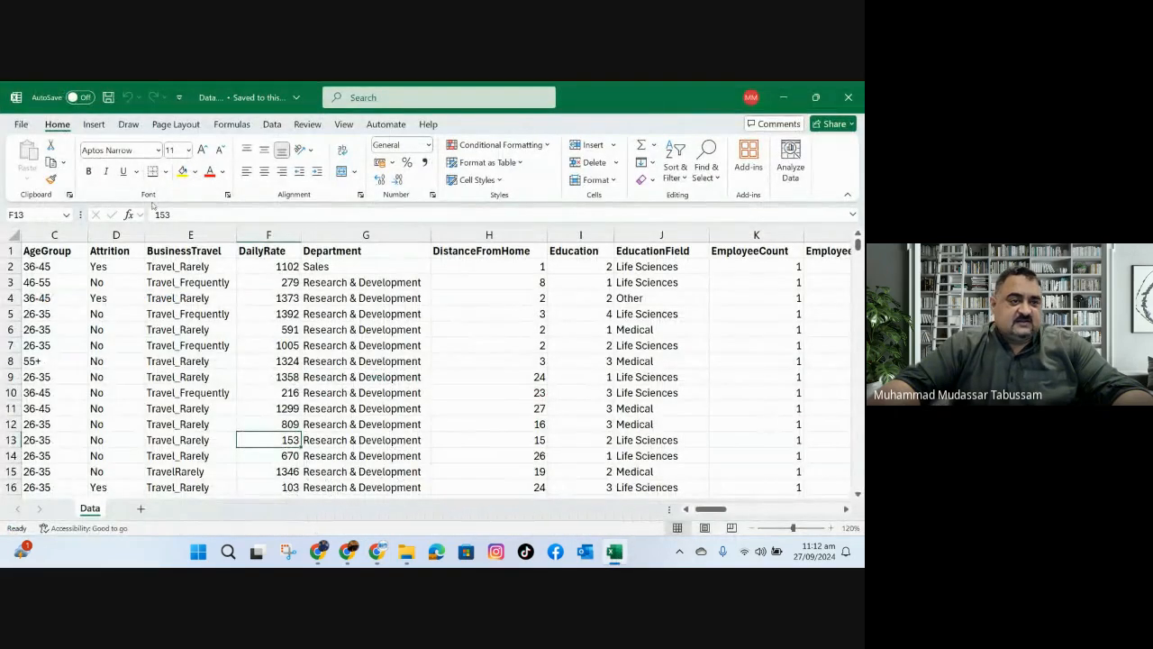
pyautogui.click(31, 131)
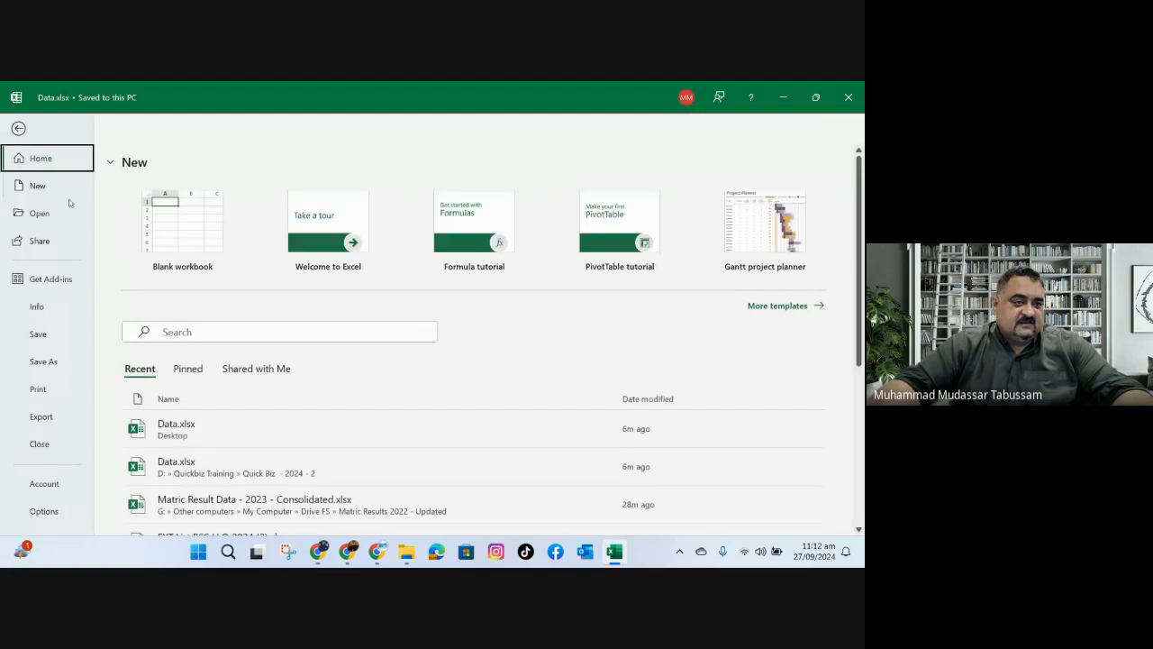
pyautogui.click(67, 363)
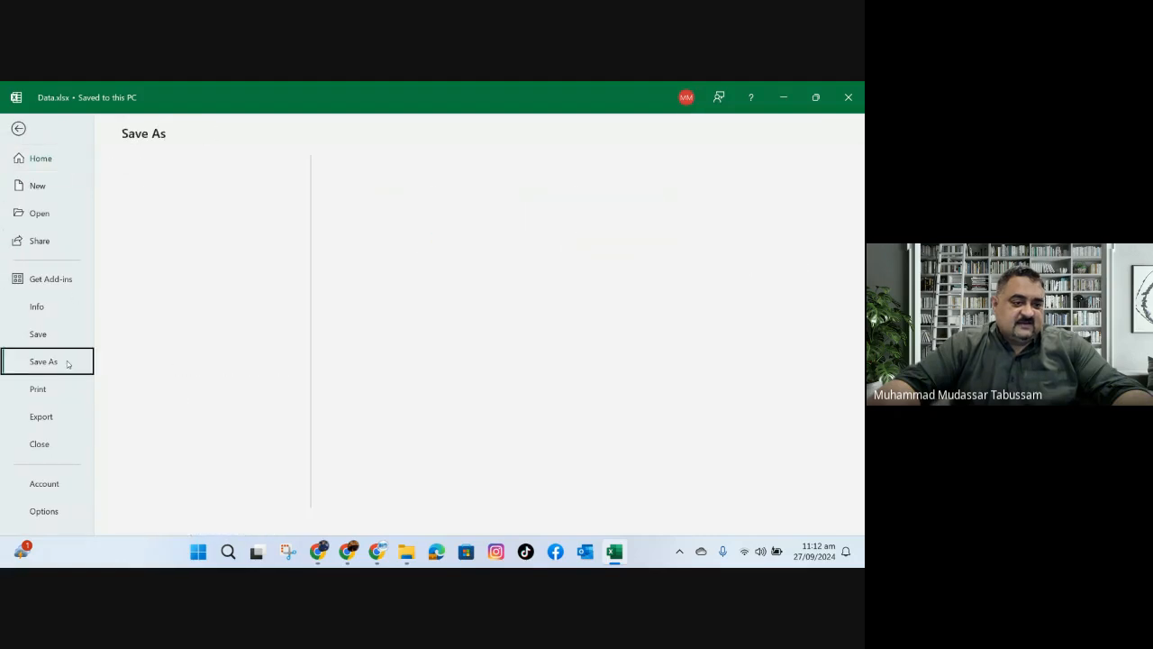
pyautogui.click(431, 201)
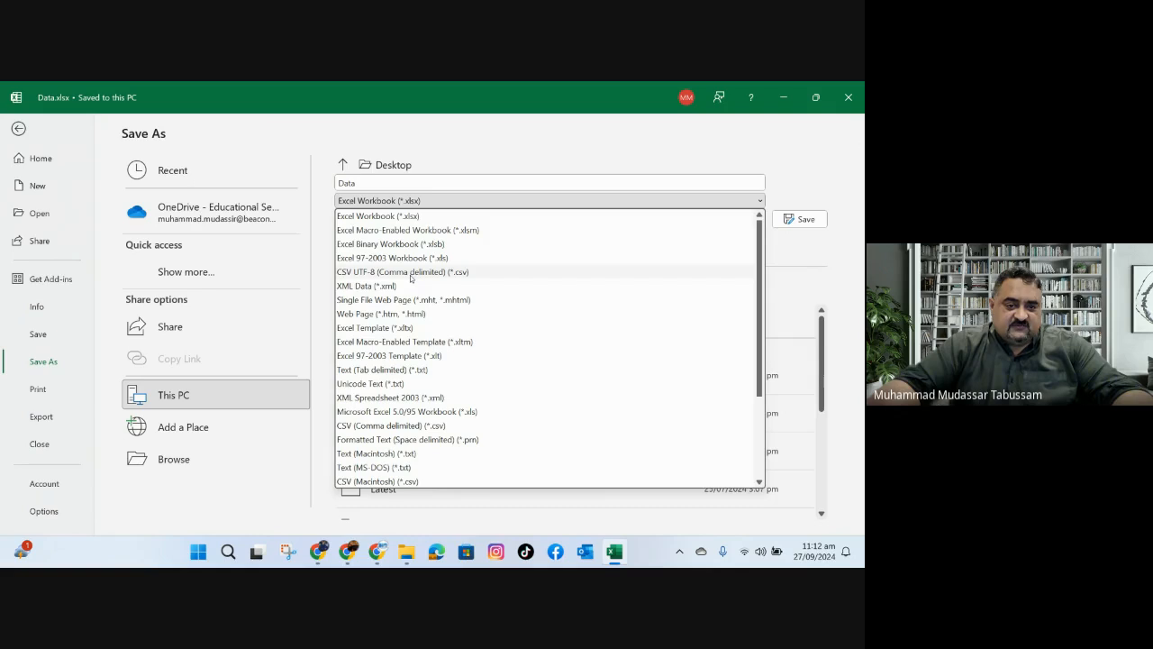
pyautogui.click(410, 272)
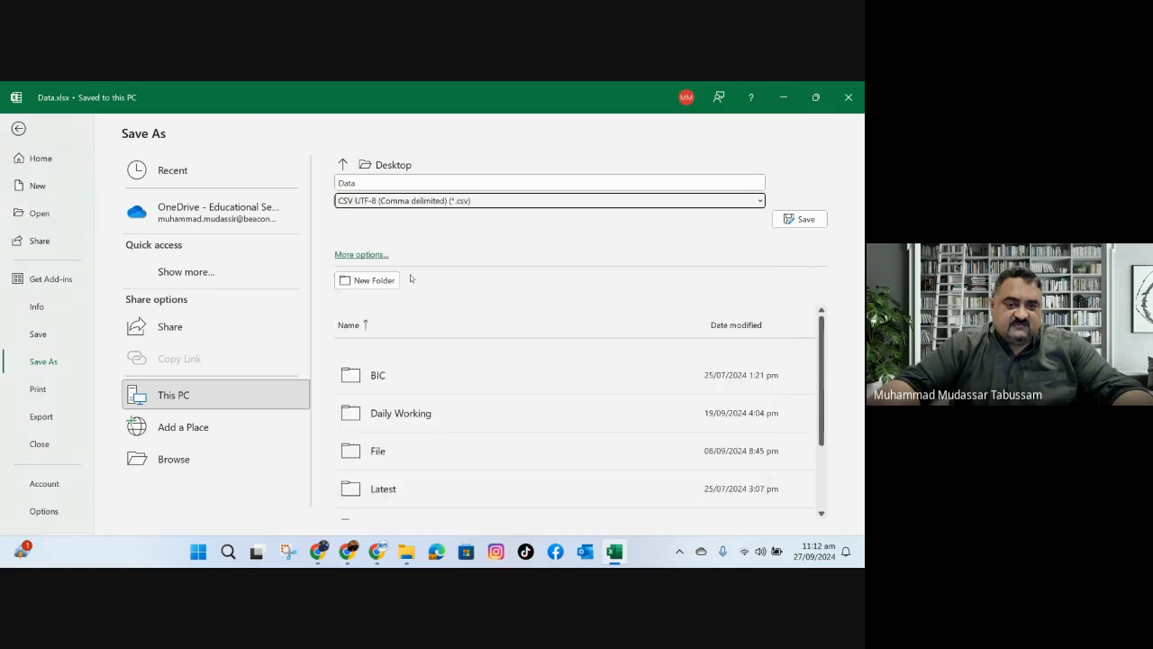
pyautogui.click(792, 223)
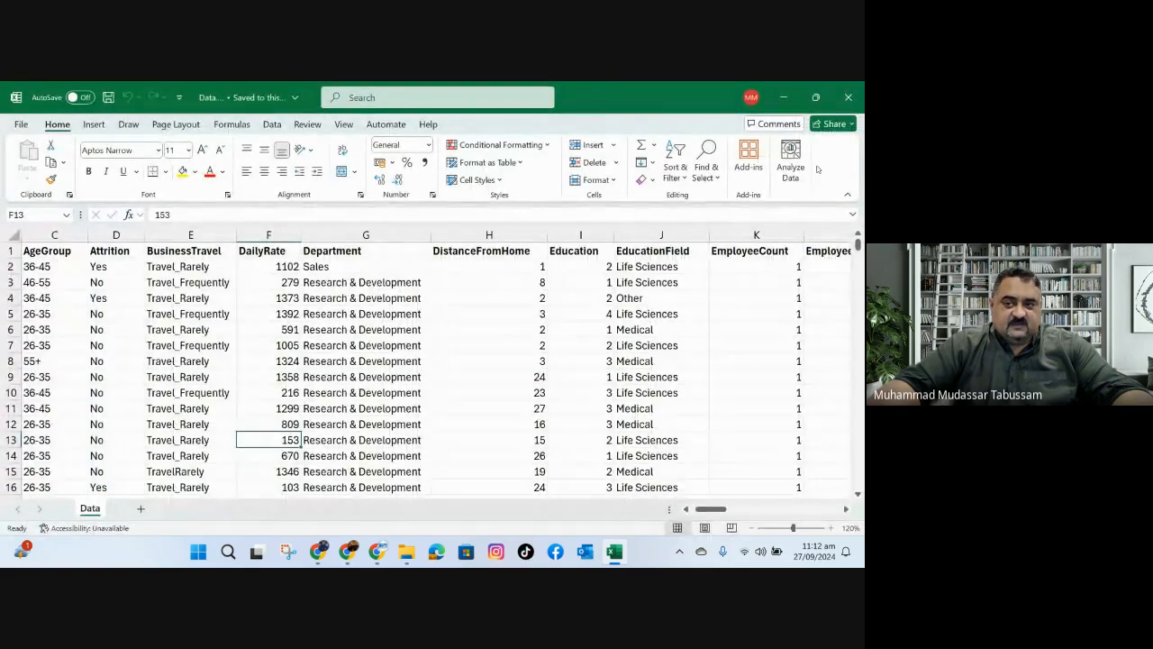
# Back in Looker Studio, delete the failed Data.xlsx upload and add Data.csv from the Desktop to the data set.
pyautogui.click(392, 529)
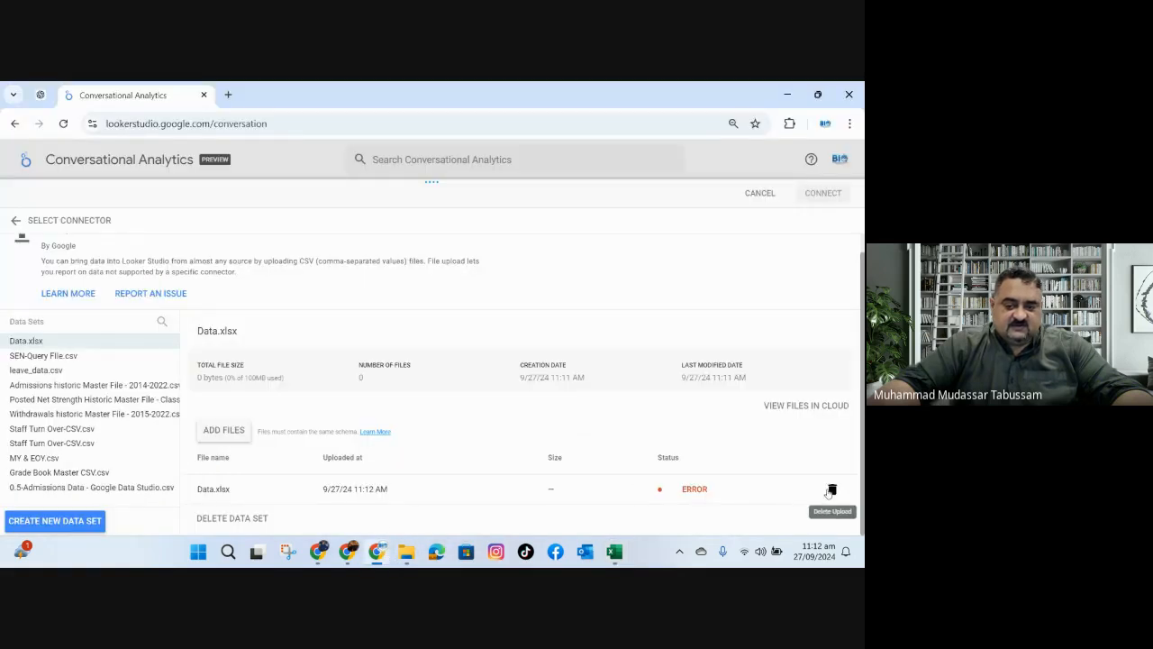
pyautogui.click(829, 491)
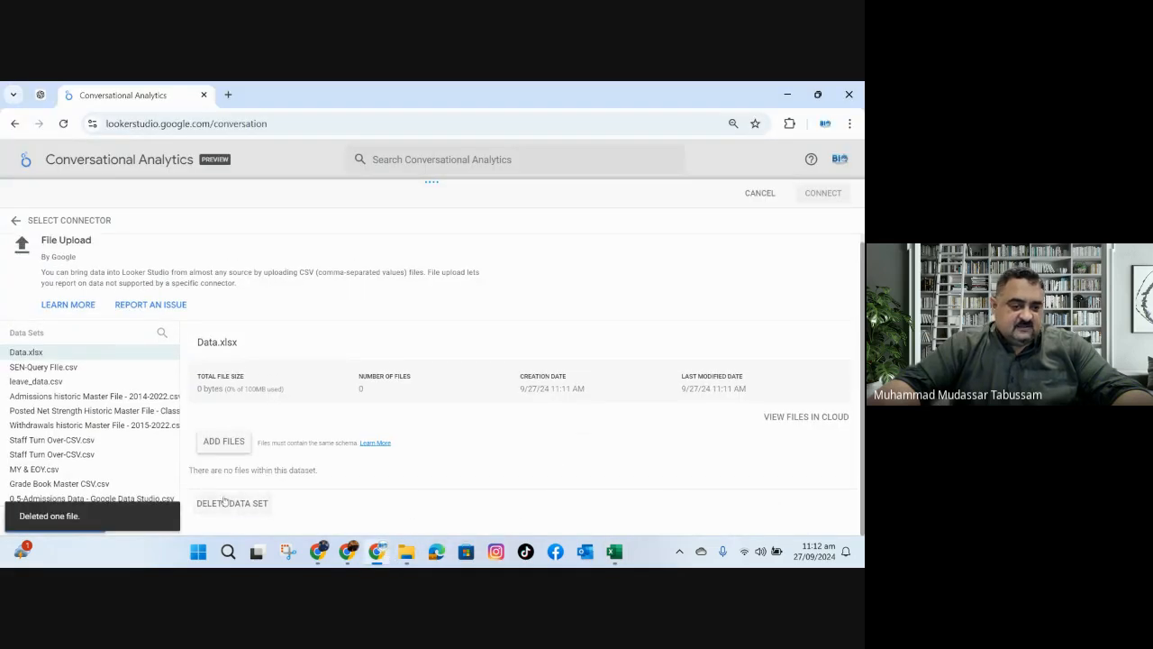
pyautogui.click(230, 444)
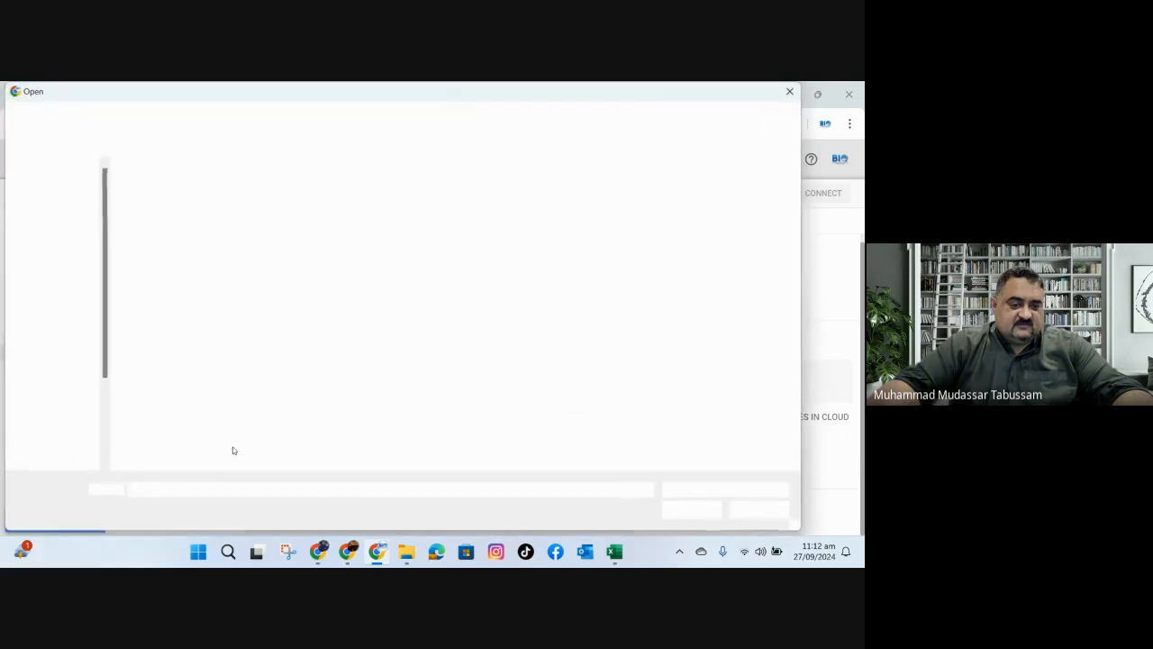
pyautogui.click(55, 259)
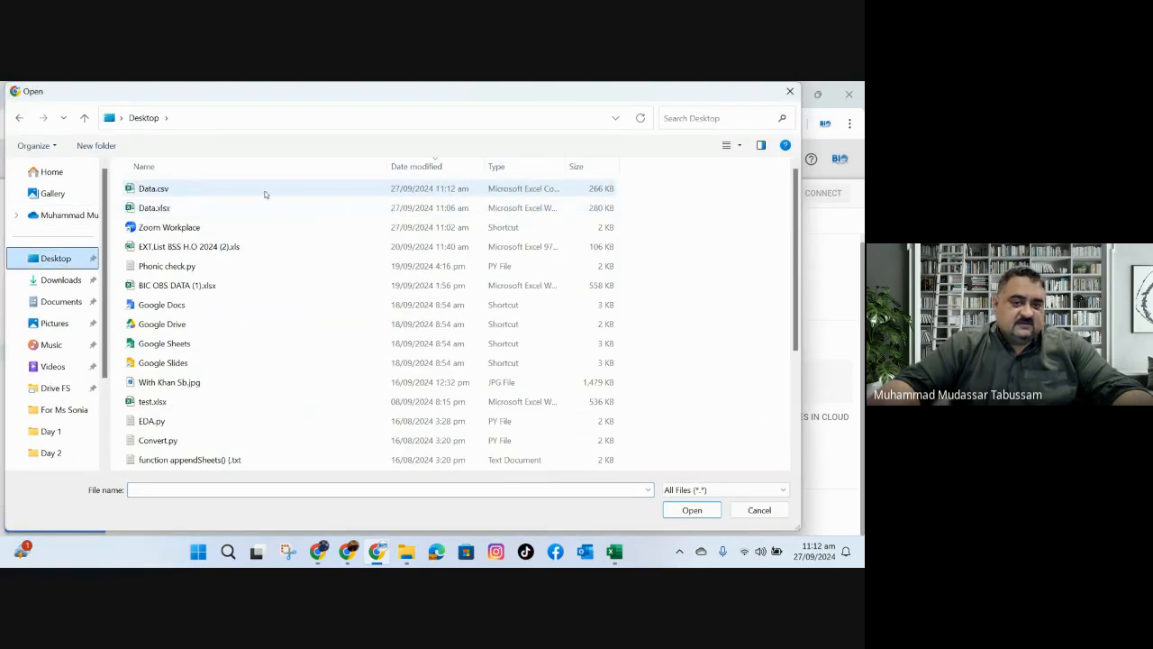
pyautogui.moveTo(567, 166); pyautogui.dragTo(641, 165)
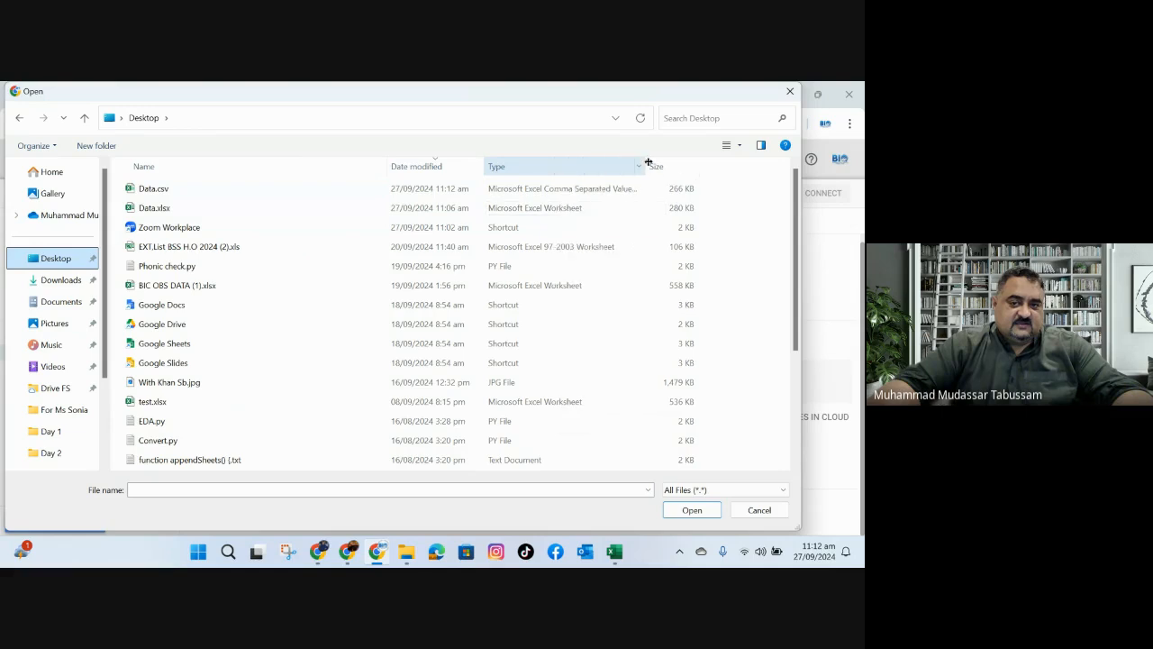
pyautogui.doubleClick(258, 190)
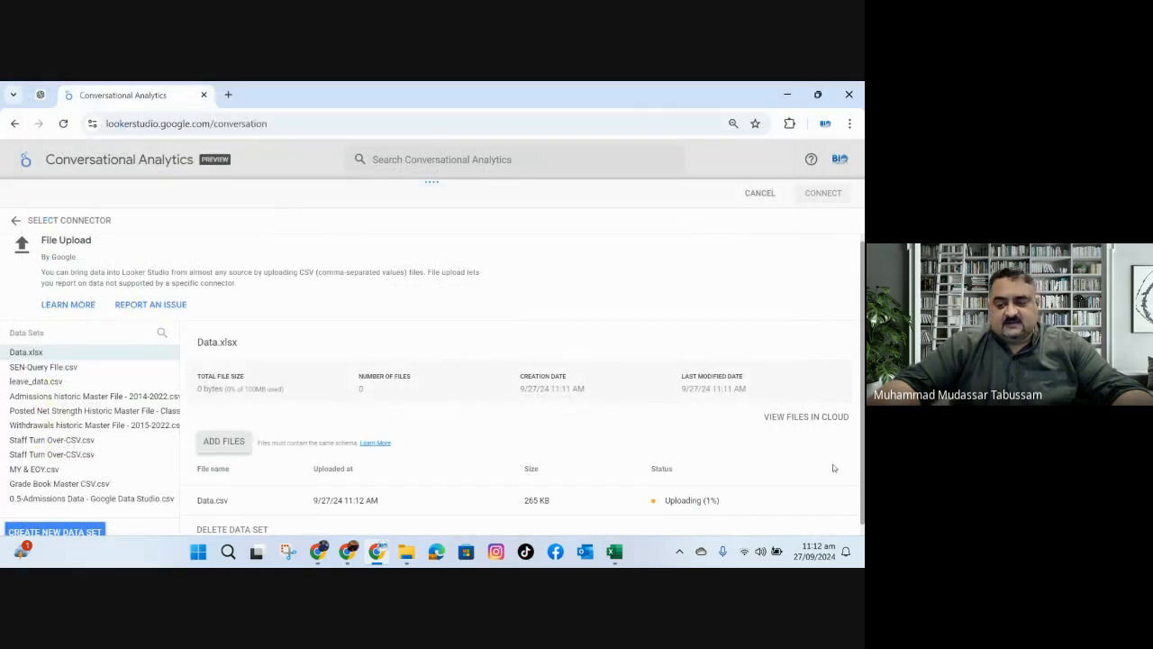
pyautogui.moveTo(863, 473); pyautogui.dragTo(864, 508)
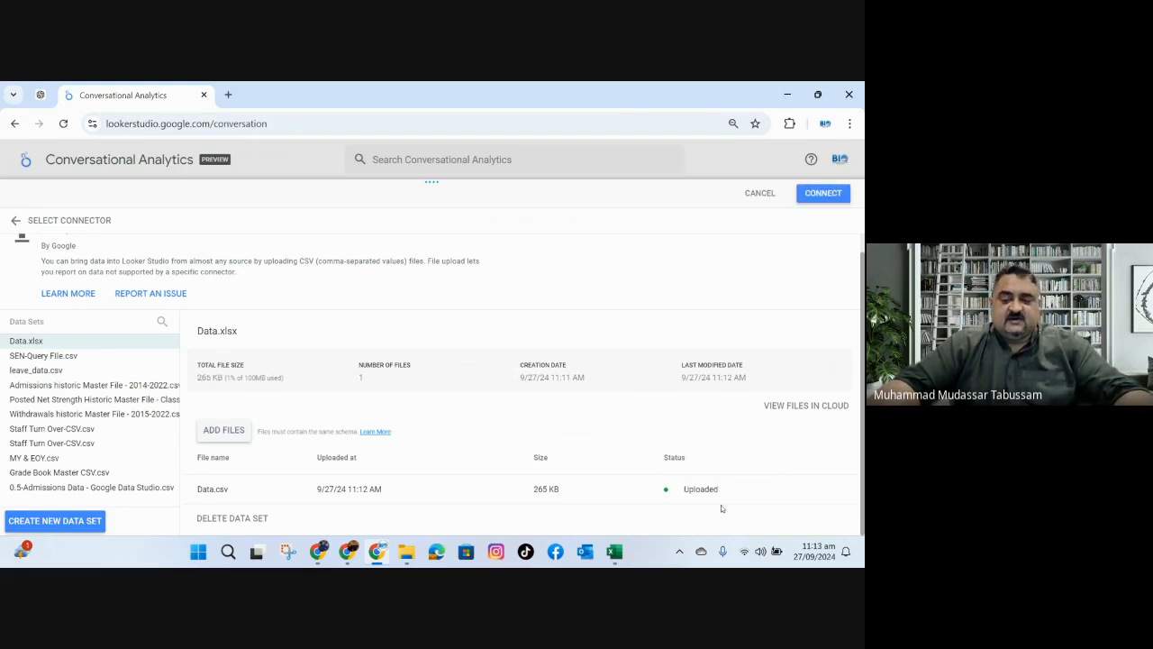
# Connect the uploaded data set, review its field list and apply the data source.
pyautogui.click(815, 196)
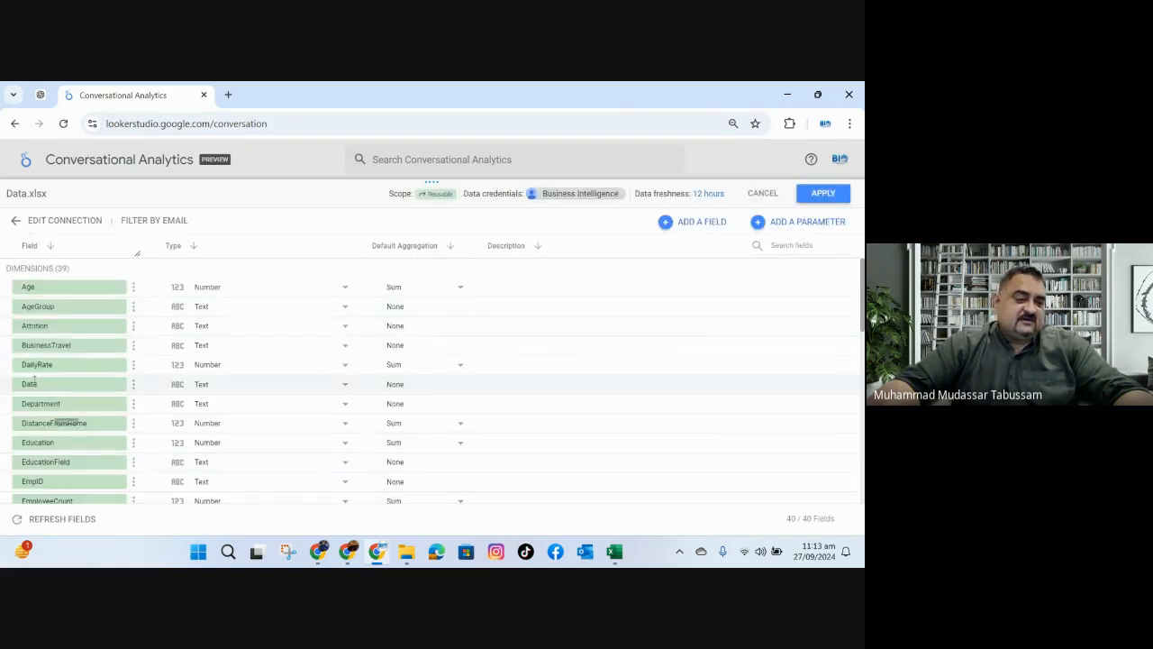
pyautogui.scroll(-10, 86, 396)
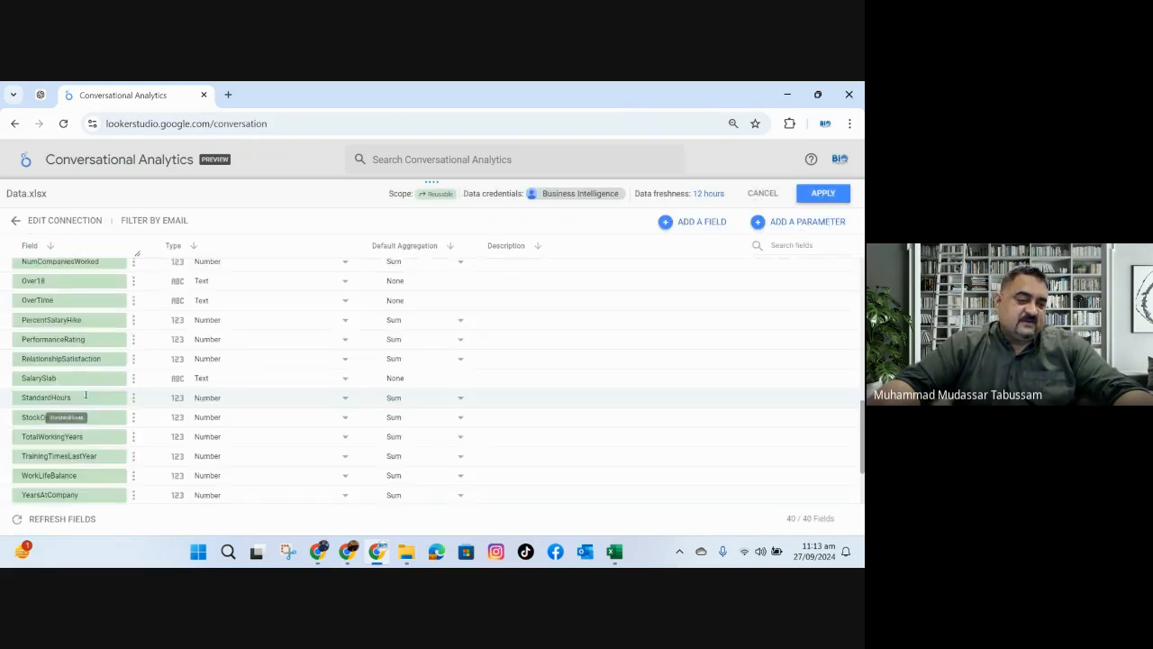
pyautogui.scroll(-5, 81, 401)
pyautogui.scroll(15, 76, 401)
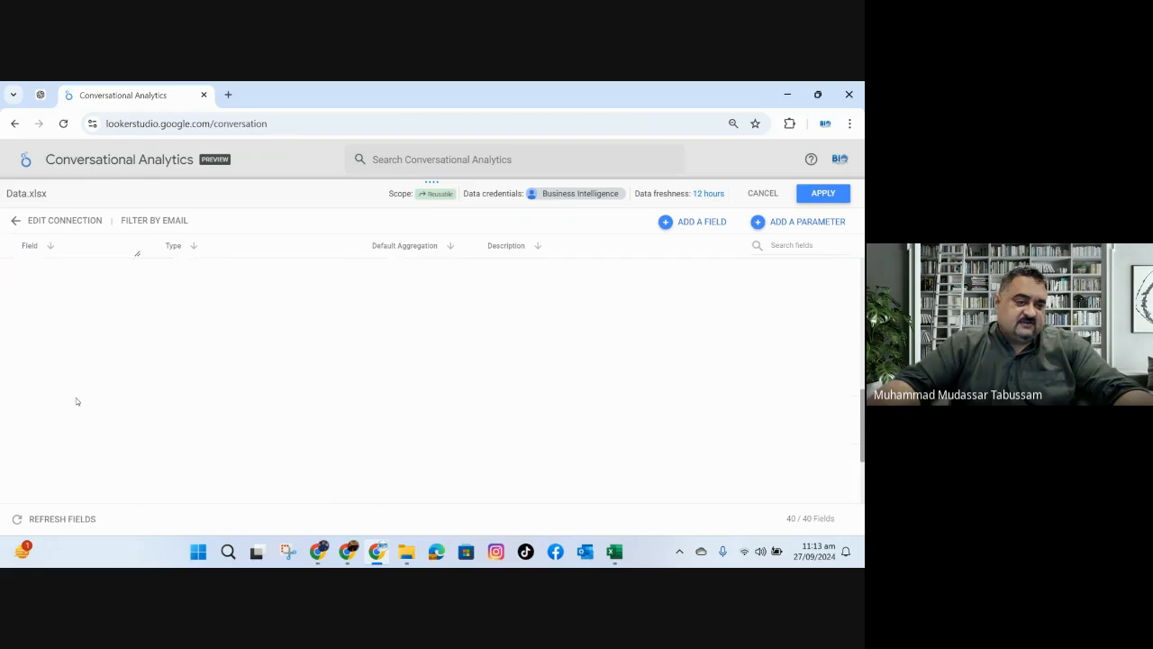
pyautogui.click(821, 194)
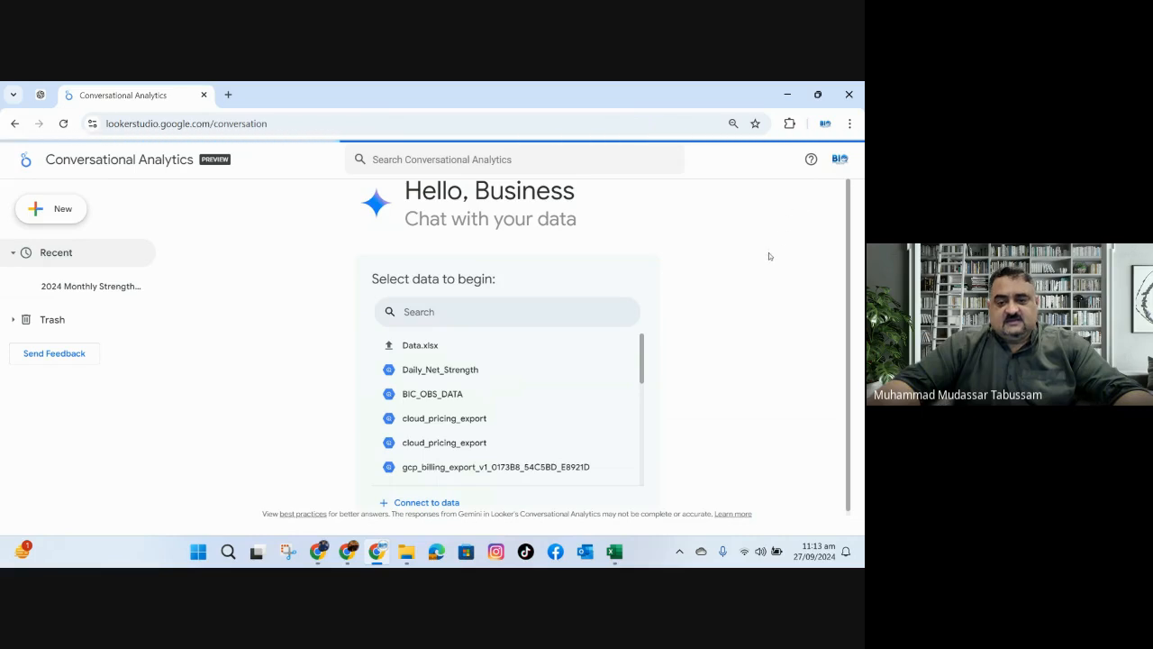
# Start a conversation on Data.xlsx and ask the suggested question on employees per BusinessTravel type, ordered from most to least.
pyautogui.click(455, 349)
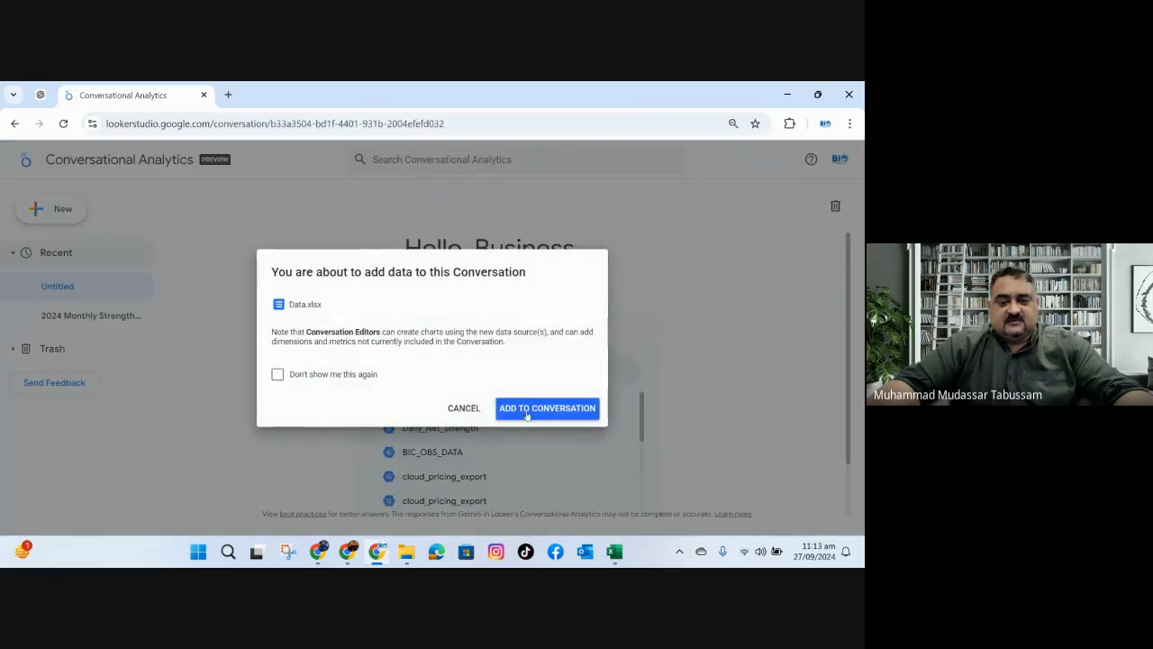
pyautogui.click(533, 411)
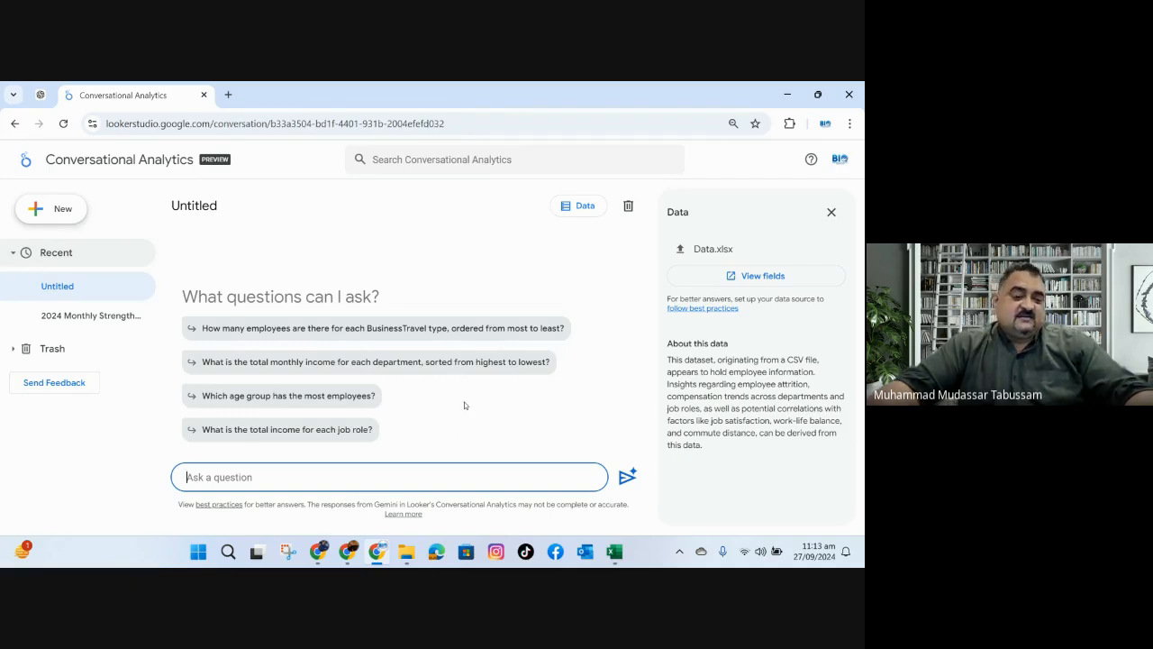
pyautogui.click(457, 328)
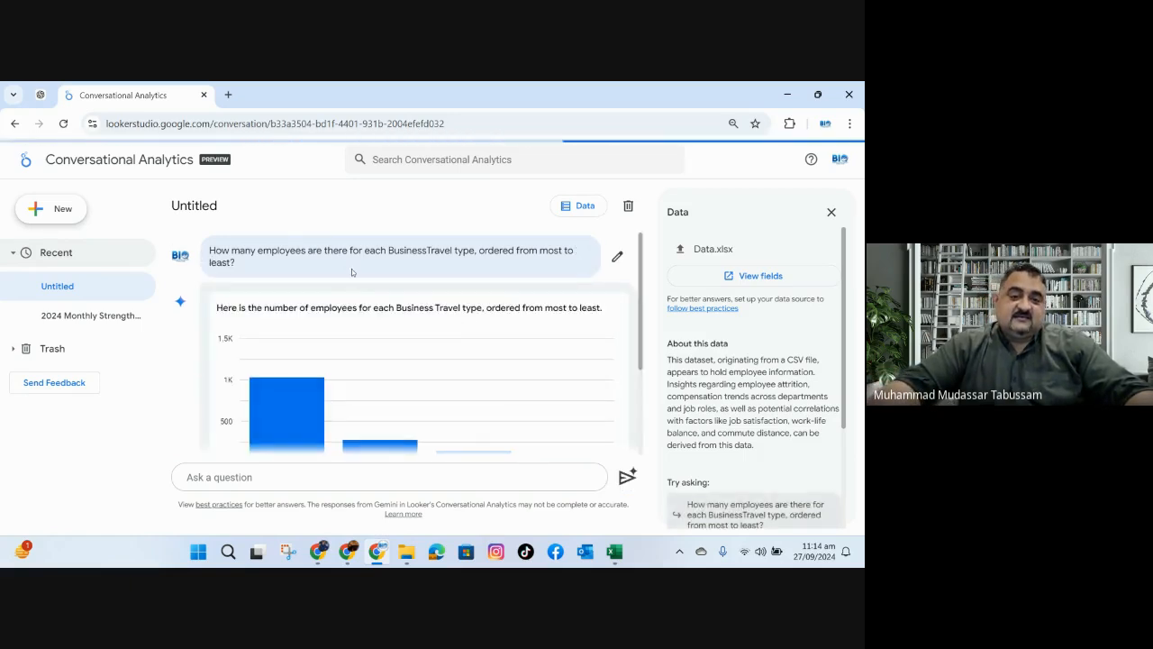
pyautogui.scroll(-2, 399, 323)
pyautogui.scroll(-2, 399, 323)
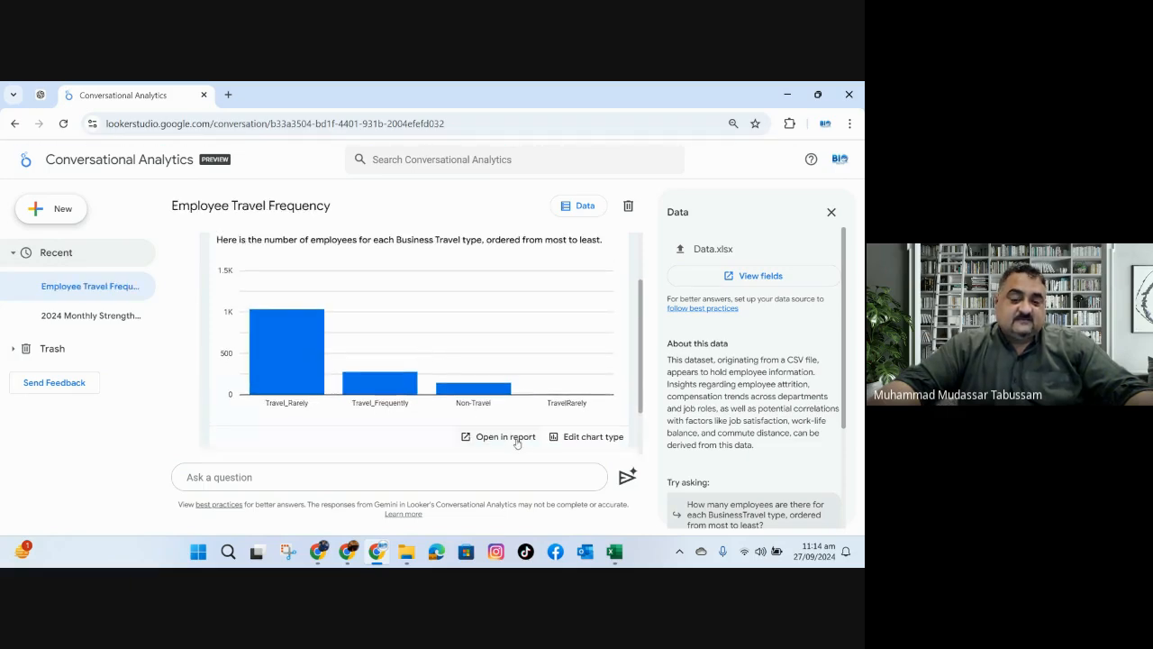
# Open the Business Travel bar chart in a report and display the chart's style settings.
pyautogui.click(592, 437)
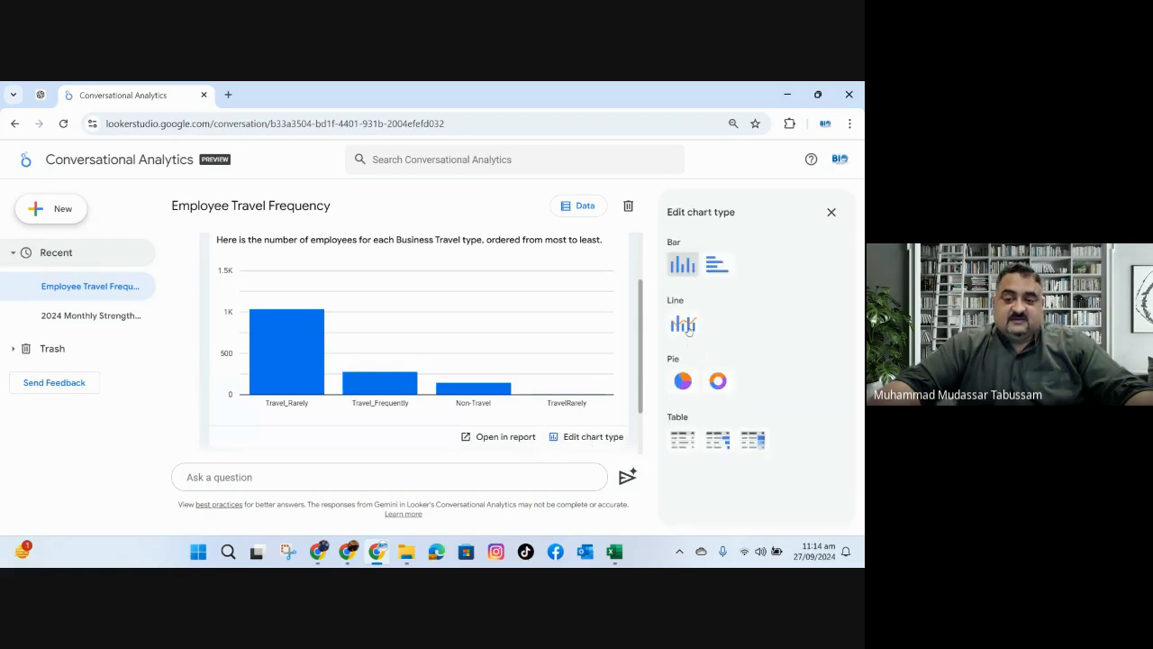
pyautogui.click(529, 438)
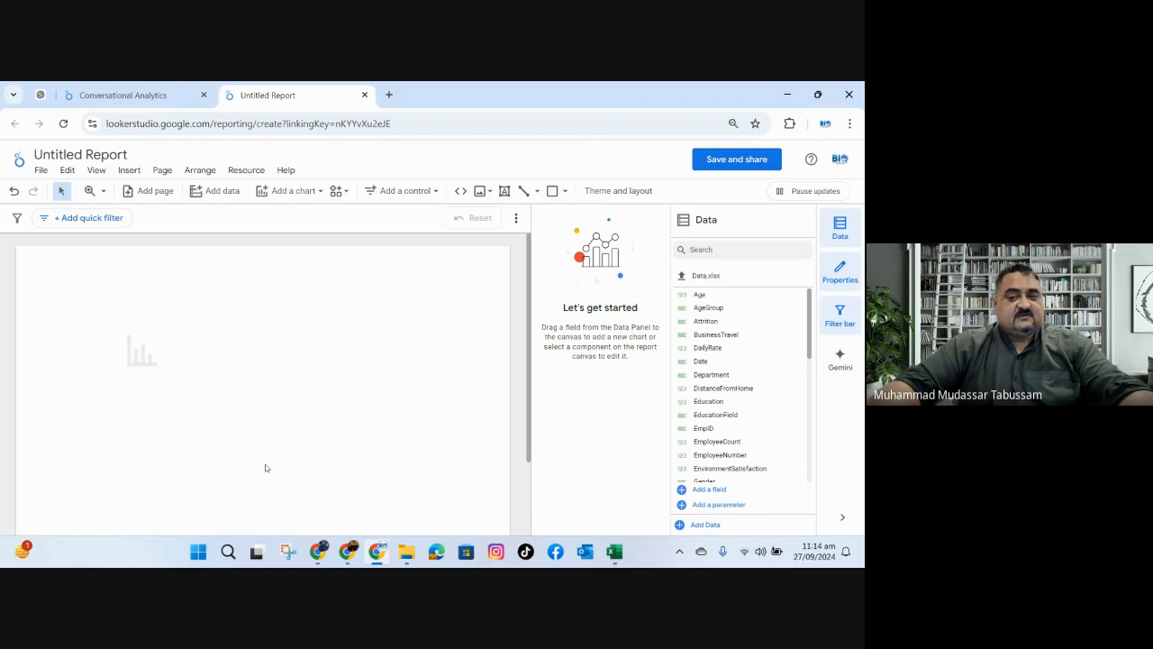
pyautogui.click(176, 327)
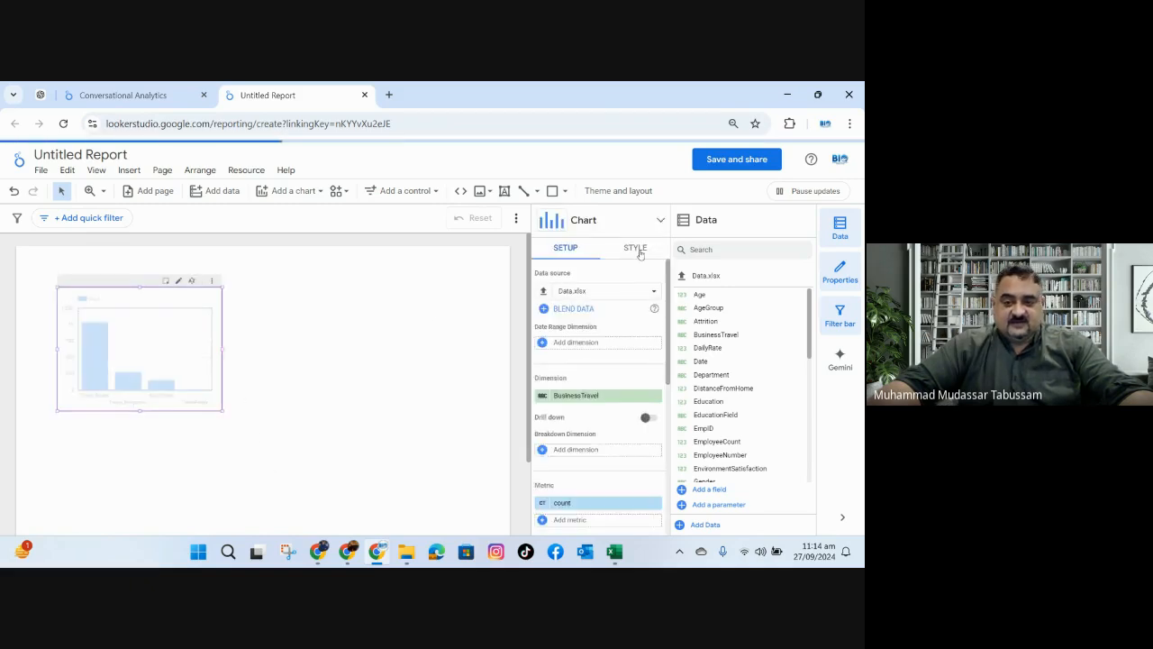
pyautogui.click(637, 248)
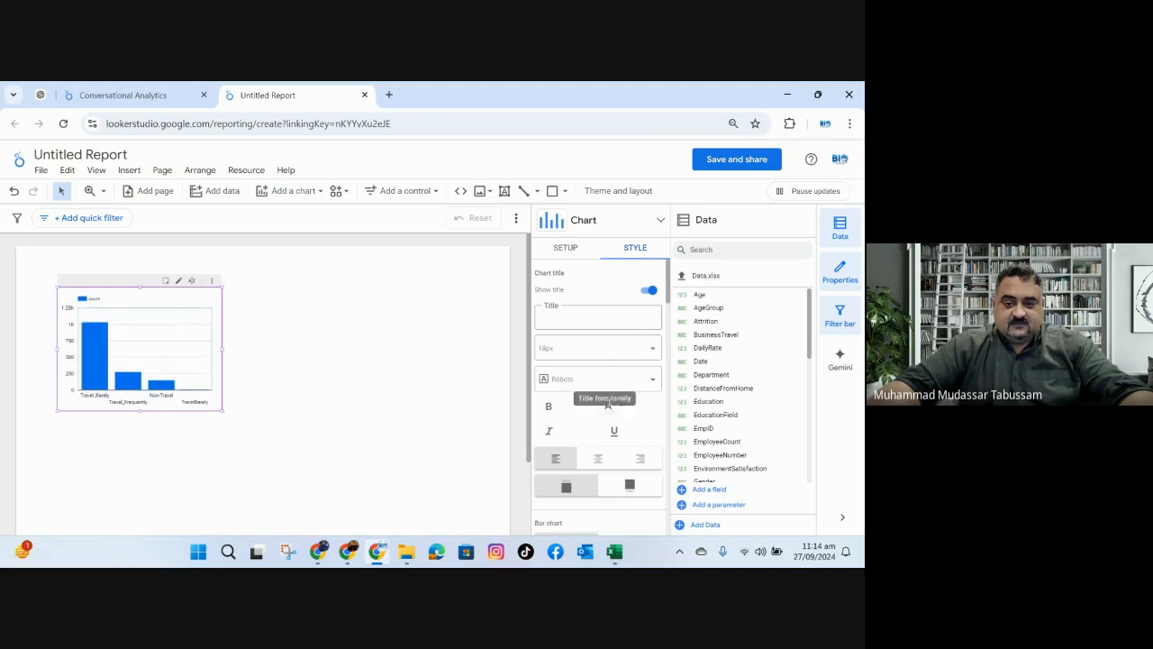
# Show data labels on the Business Travel bar chart and enlarge it to span most of the report page's width.
pyautogui.scroll(-5, 585, 352)
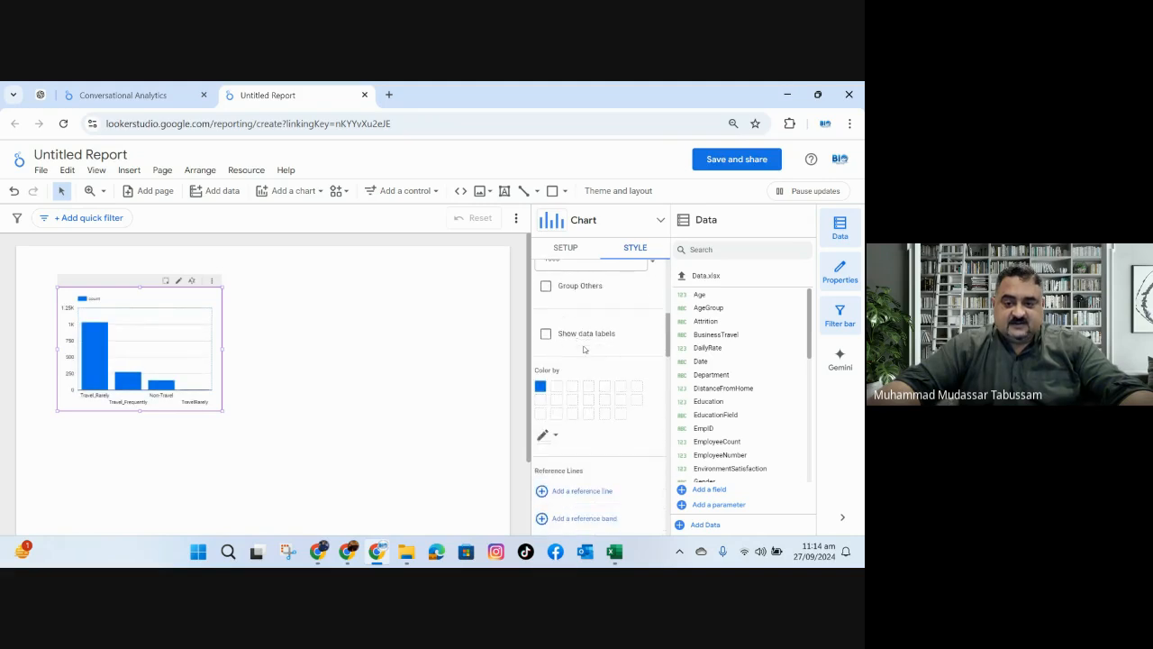
pyautogui.click(546, 333)
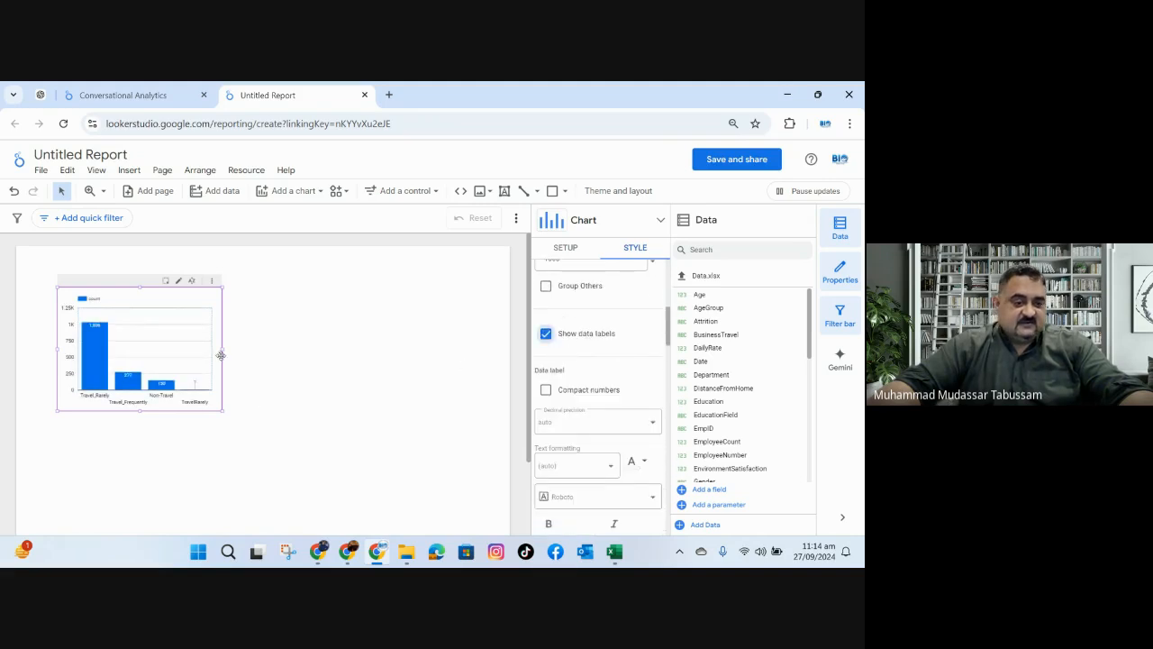
pyautogui.moveTo(225, 353); pyautogui.dragTo(470, 350)
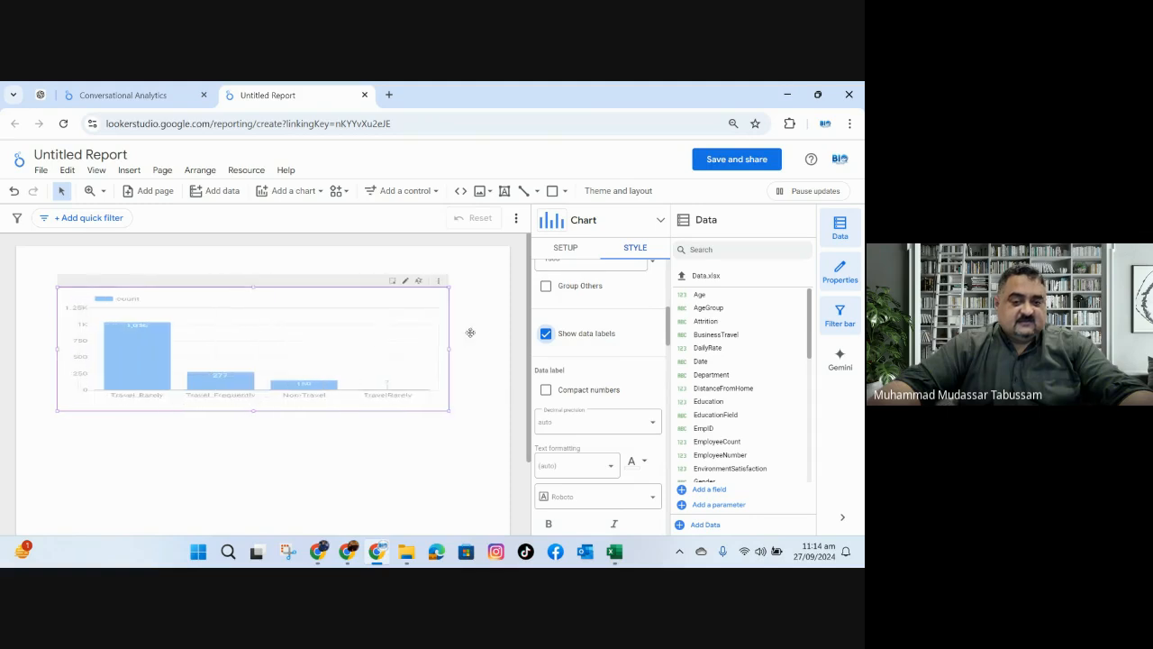
pyautogui.moveTo(264, 410); pyautogui.dragTo(260, 471)
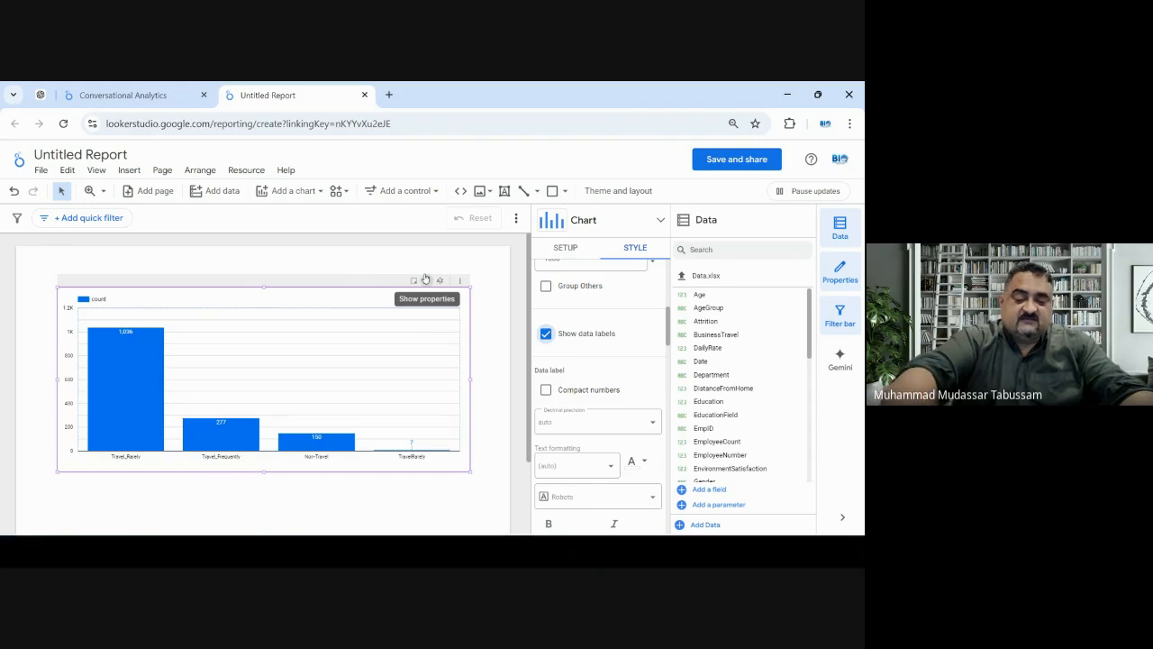
# View the report in full screen to examine the labelled bars for each Business Travel type, and exit full screen.
pyautogui.press('F11')
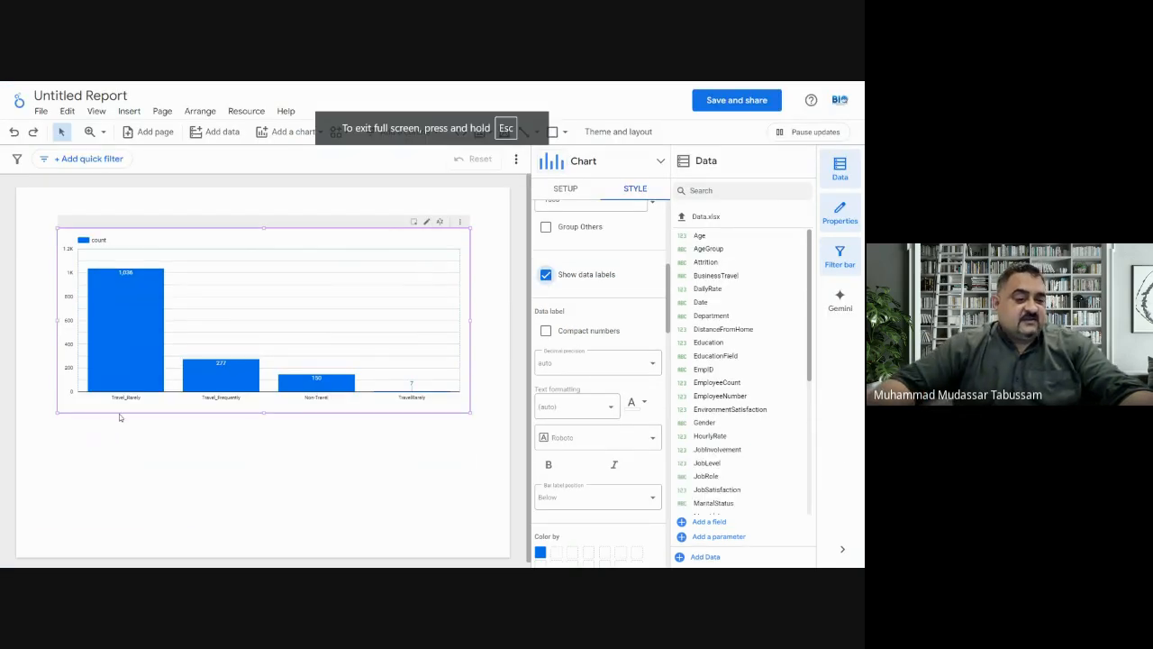
pyautogui.moveTo(141, 323)
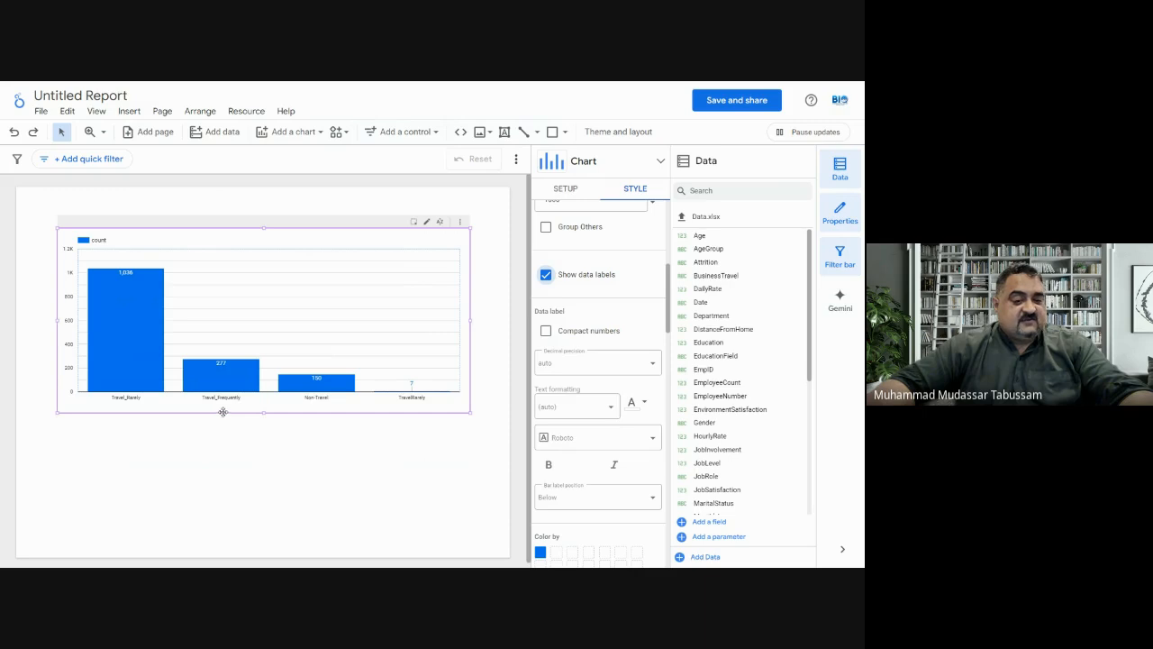
pyautogui.moveTo(235, 369)
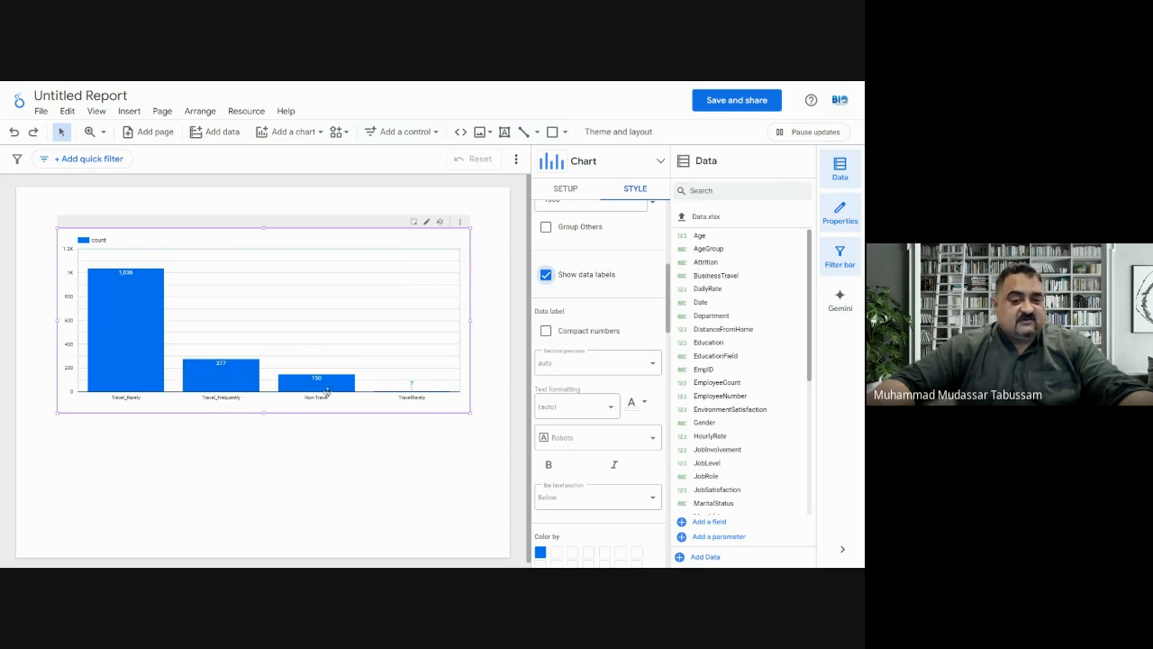
pyautogui.moveTo(331, 383)
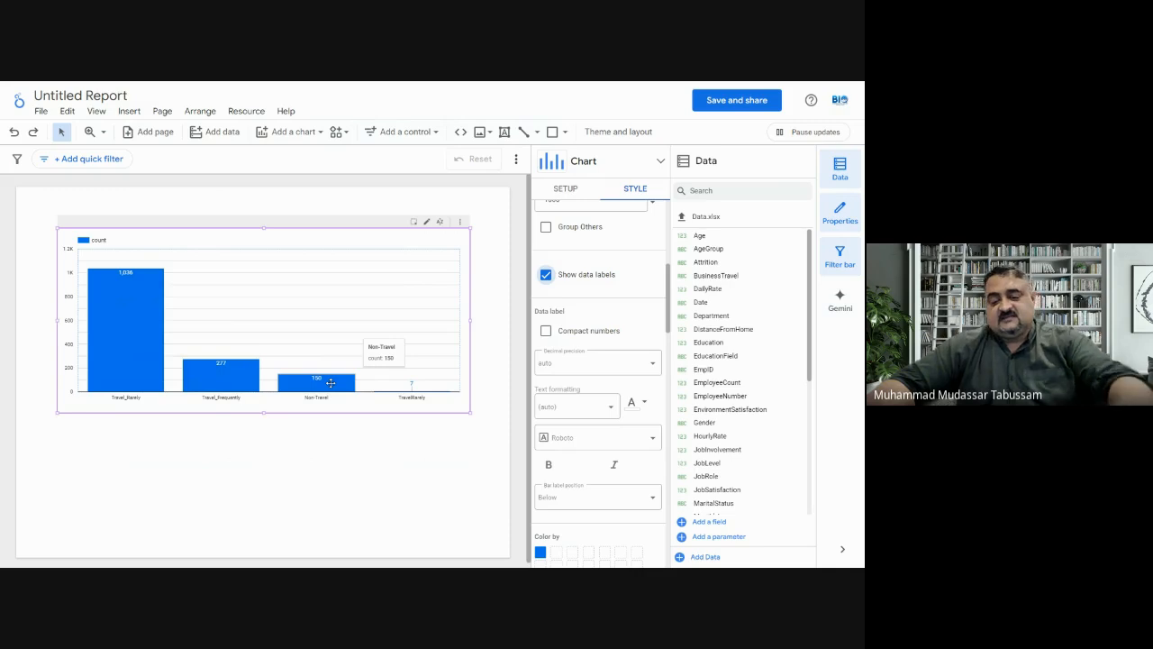
pyautogui.press('F11')
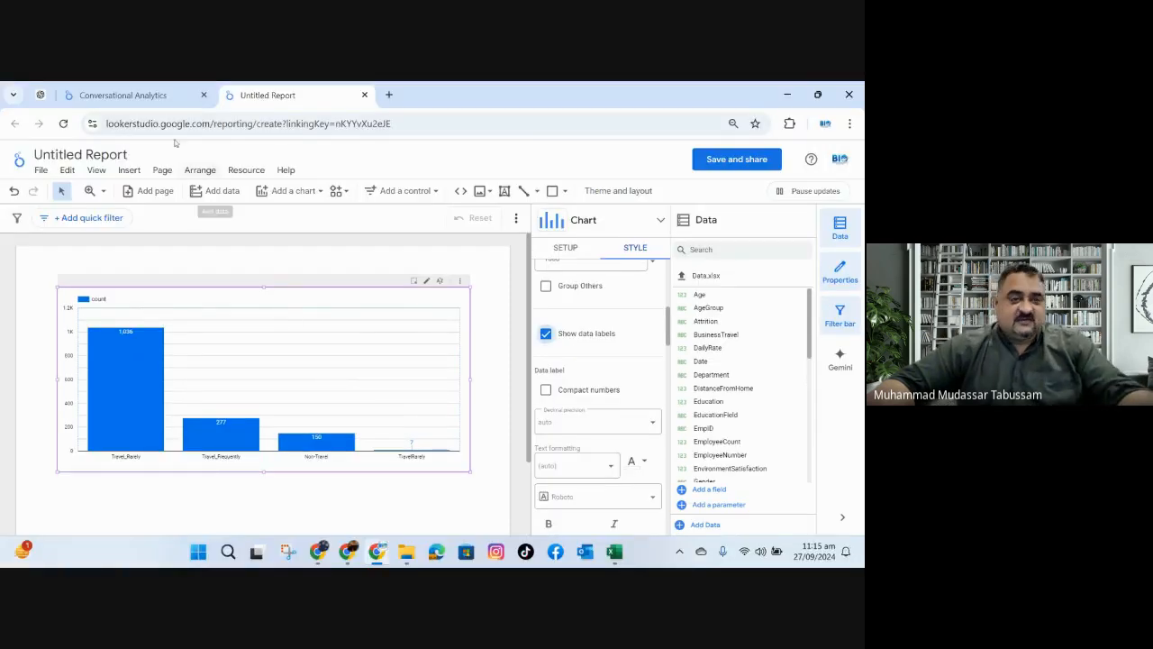
# Return to the Employee Travel Frequency conversation and review the answer, including the explanation of how it was calculated.
pyautogui.click(156, 100)
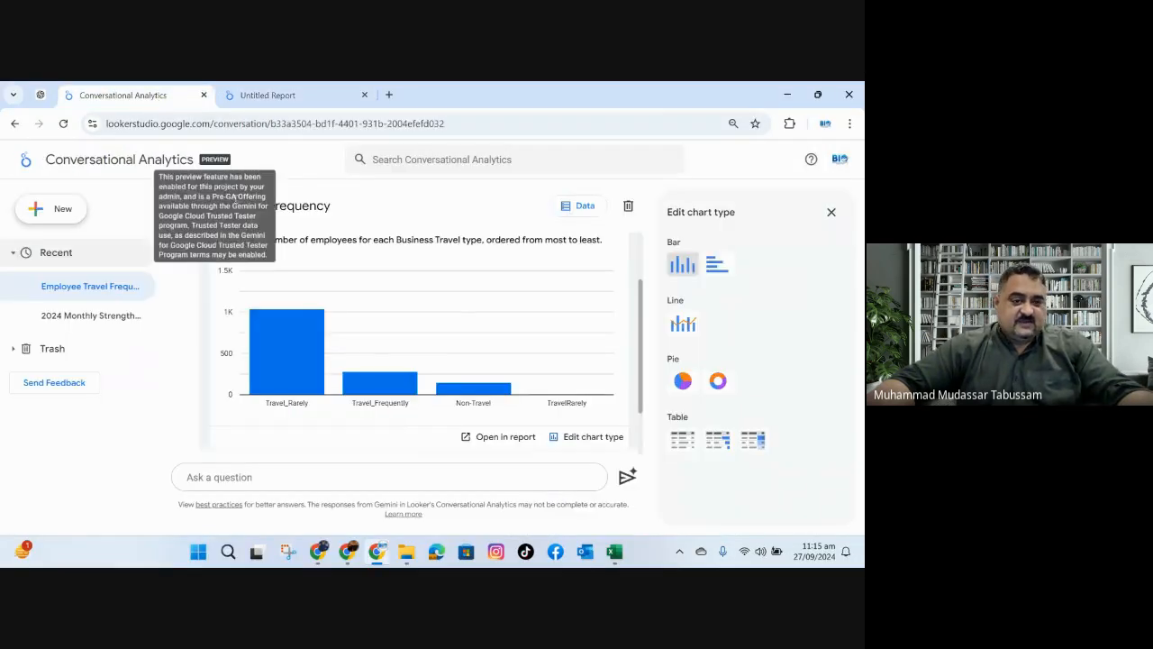
pyautogui.scroll(2, 602, 449)
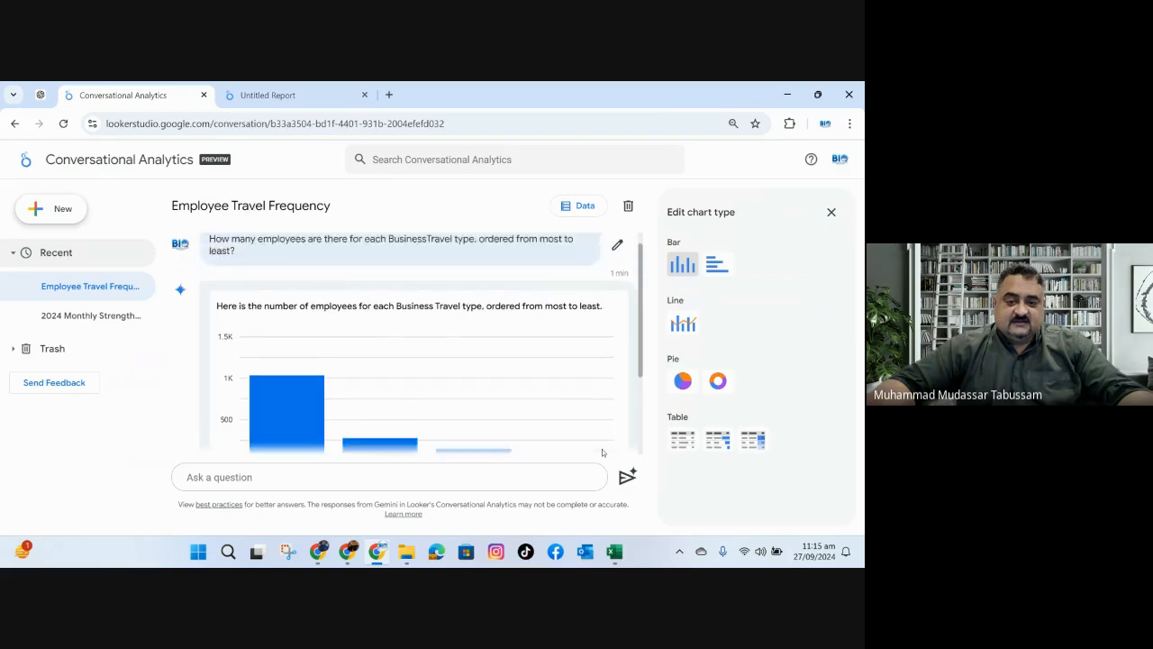
pyautogui.scroll(-3, 602, 449)
pyautogui.scroll(3, 602, 449)
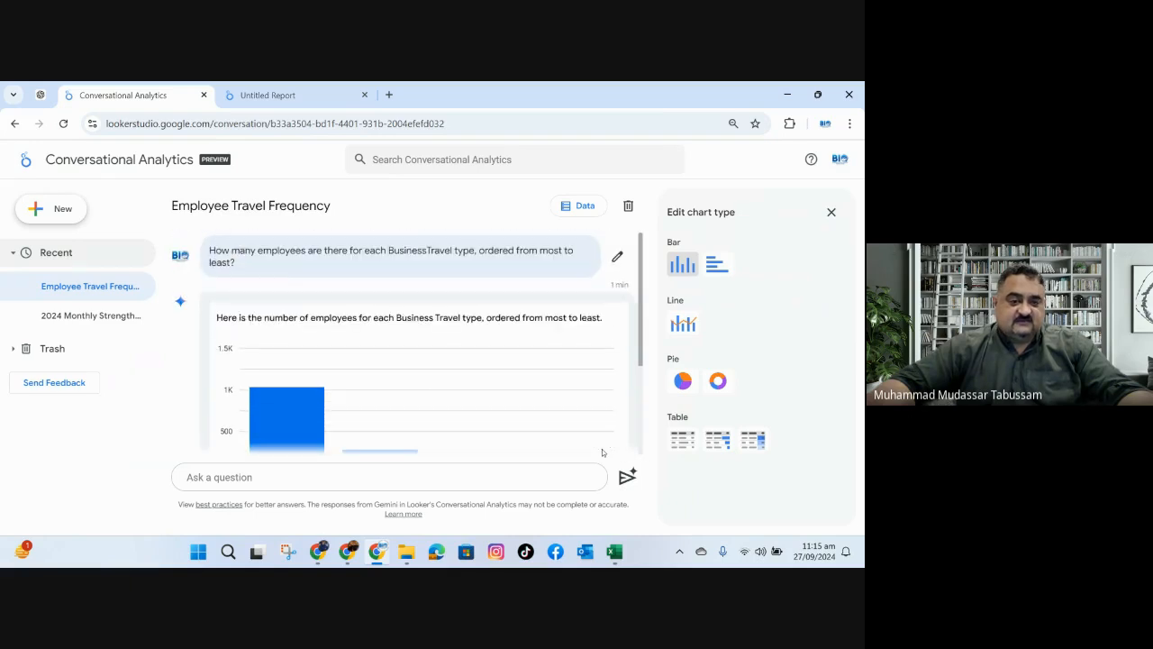
pyautogui.scroll(-3, 603, 452)
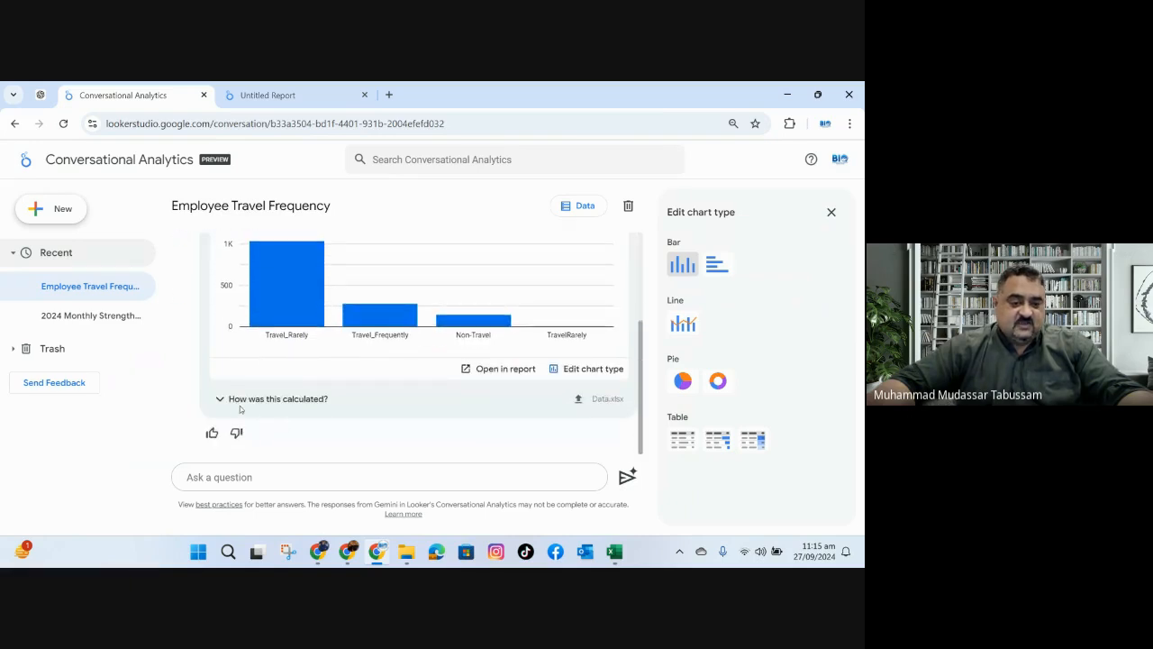
pyautogui.scroll(3, 237, 407)
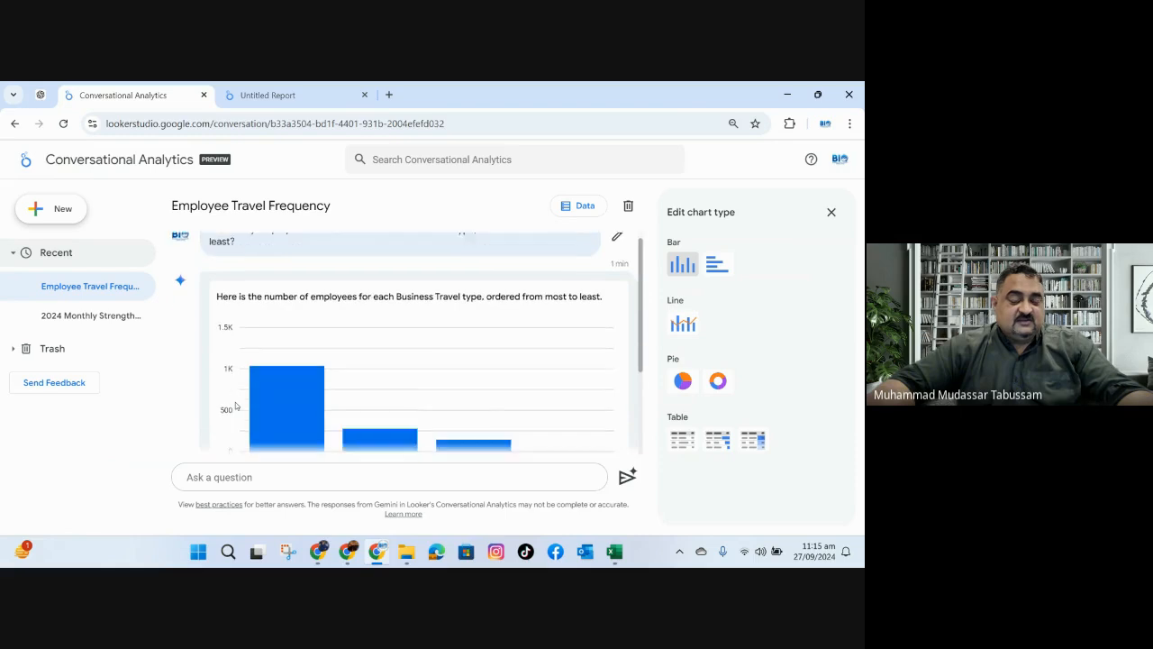
pyautogui.scroll(-3, 235, 406)
pyautogui.click(221, 401)
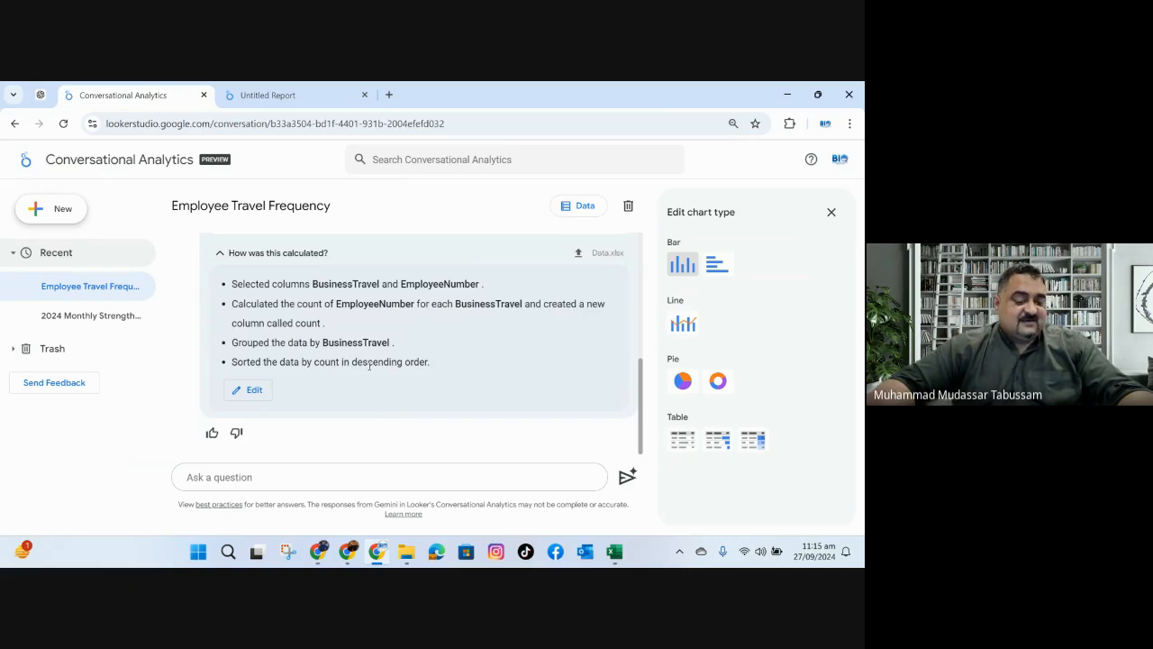
pyautogui.scroll(5, 470, 403)
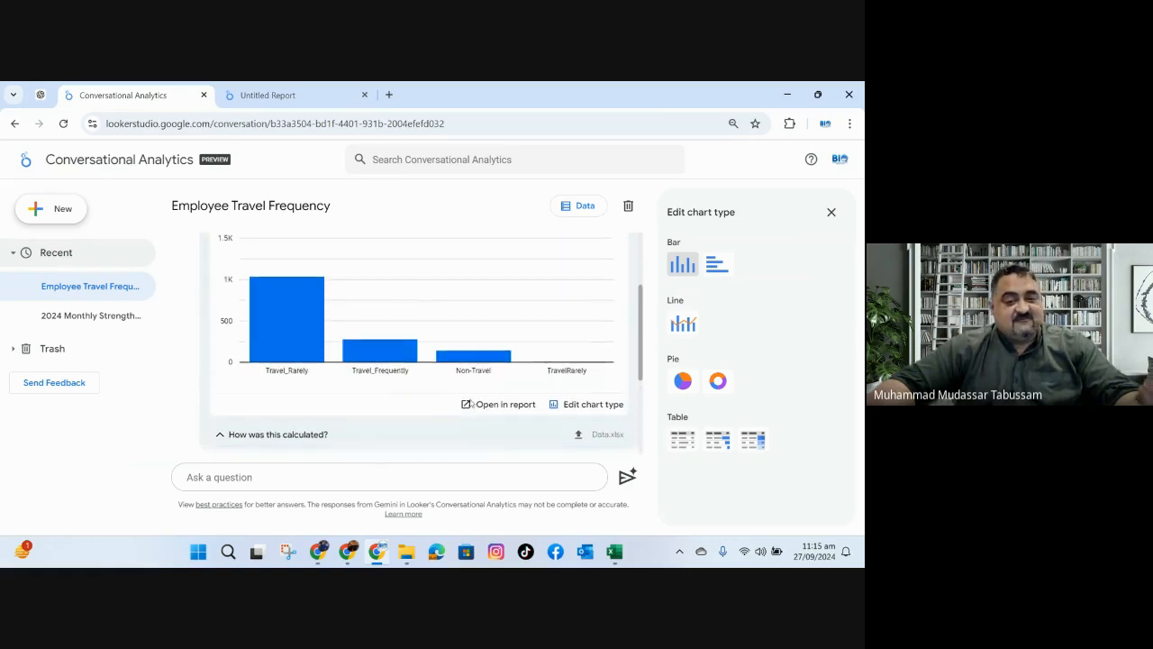
pyautogui.scroll(1, 470, 403)
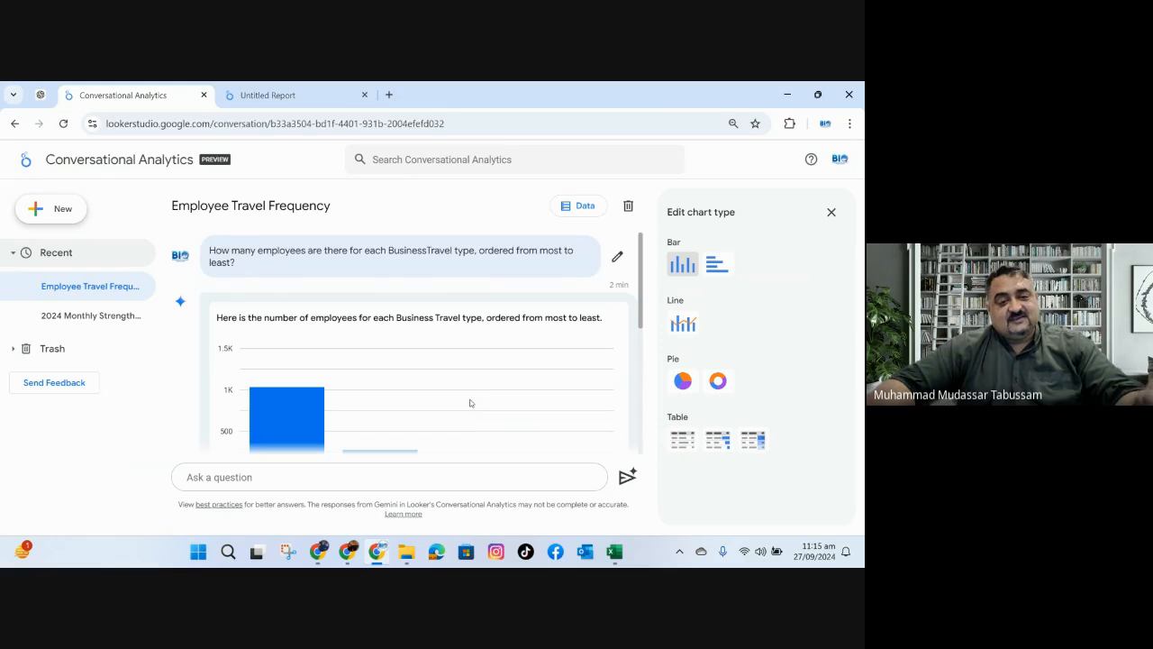
pyautogui.scroll(-1, 470, 402)
pyautogui.scroll(-5, 469, 403)
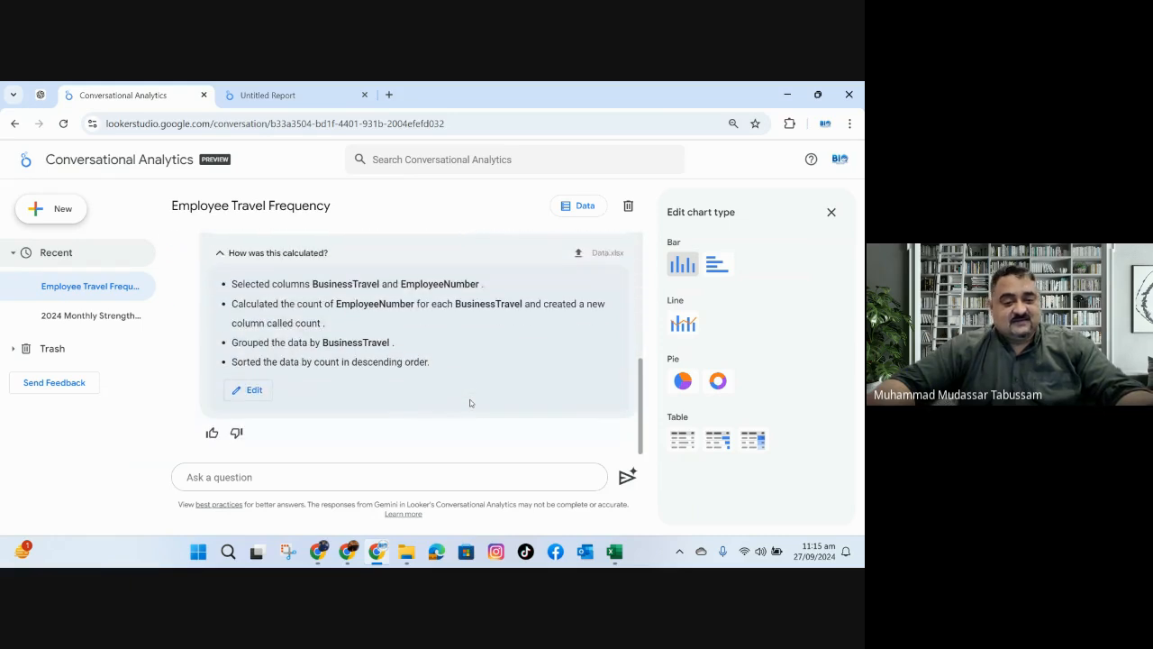
# Switch to the employee data workbook in Excel and copy the AgeGroup column header.
pyautogui.click(397, 480)
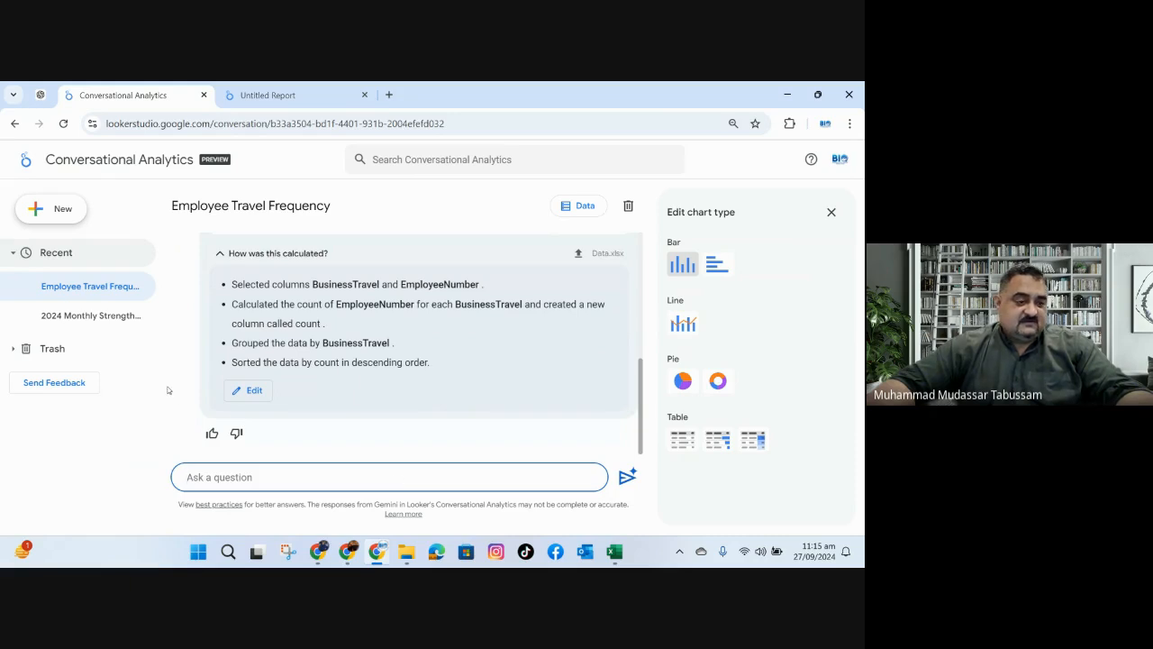
pyautogui.click(614, 551)
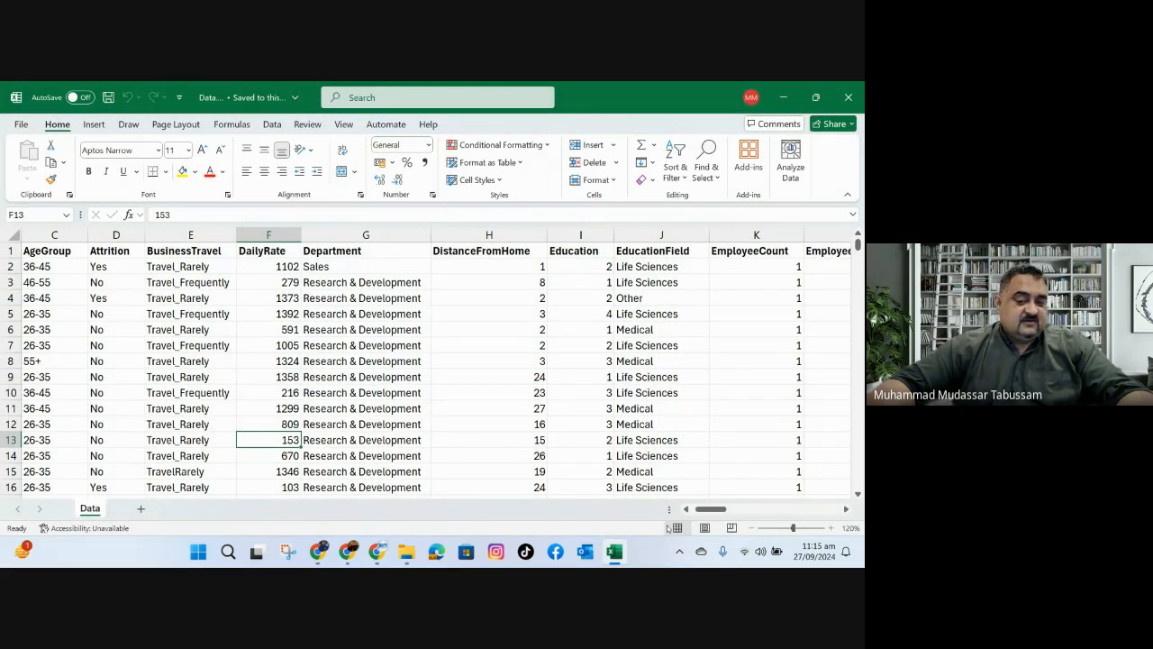
pyautogui.moveTo(711, 510); pyautogui.dragTo(696, 510)
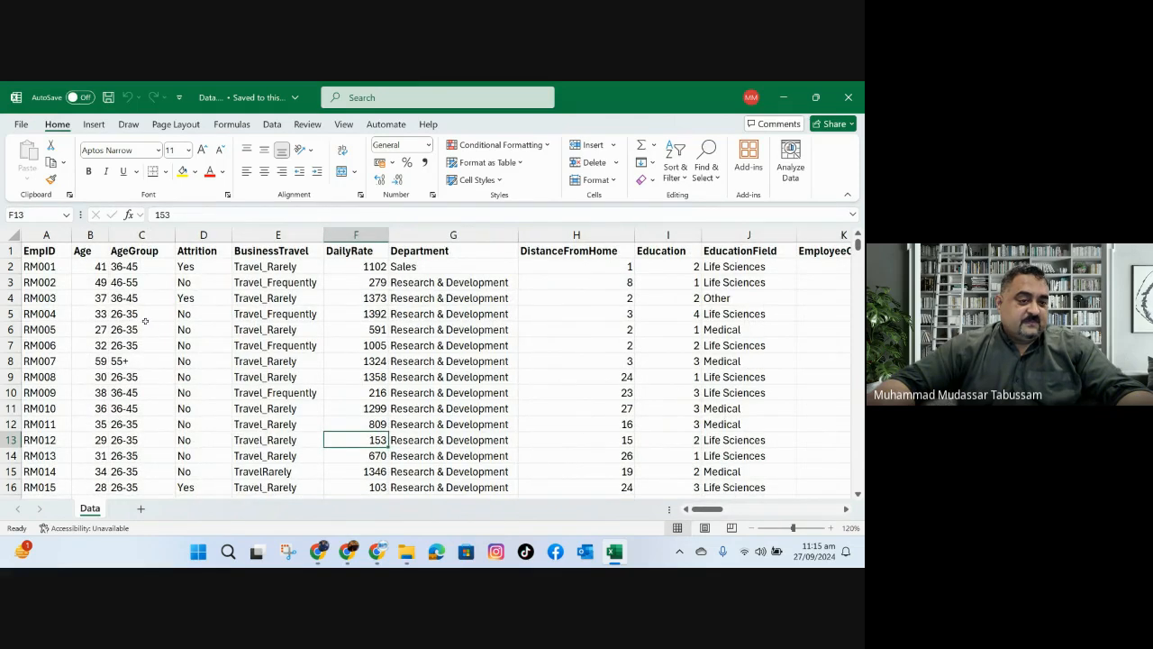
pyautogui.click(142, 235)
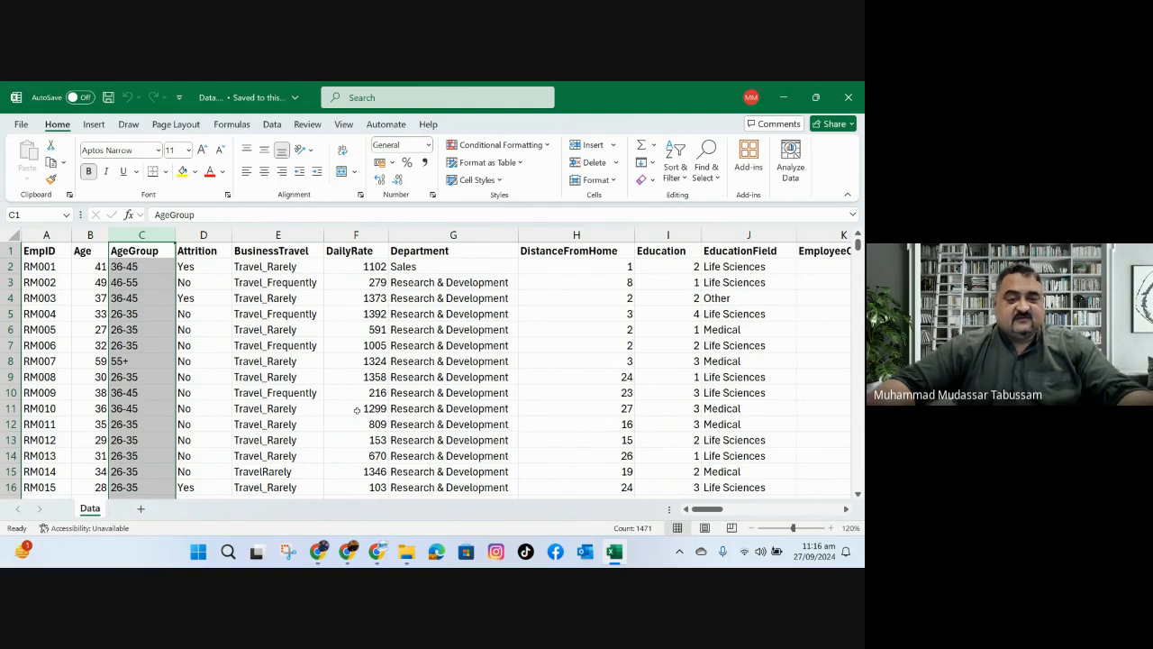
pyautogui.click(138, 267)
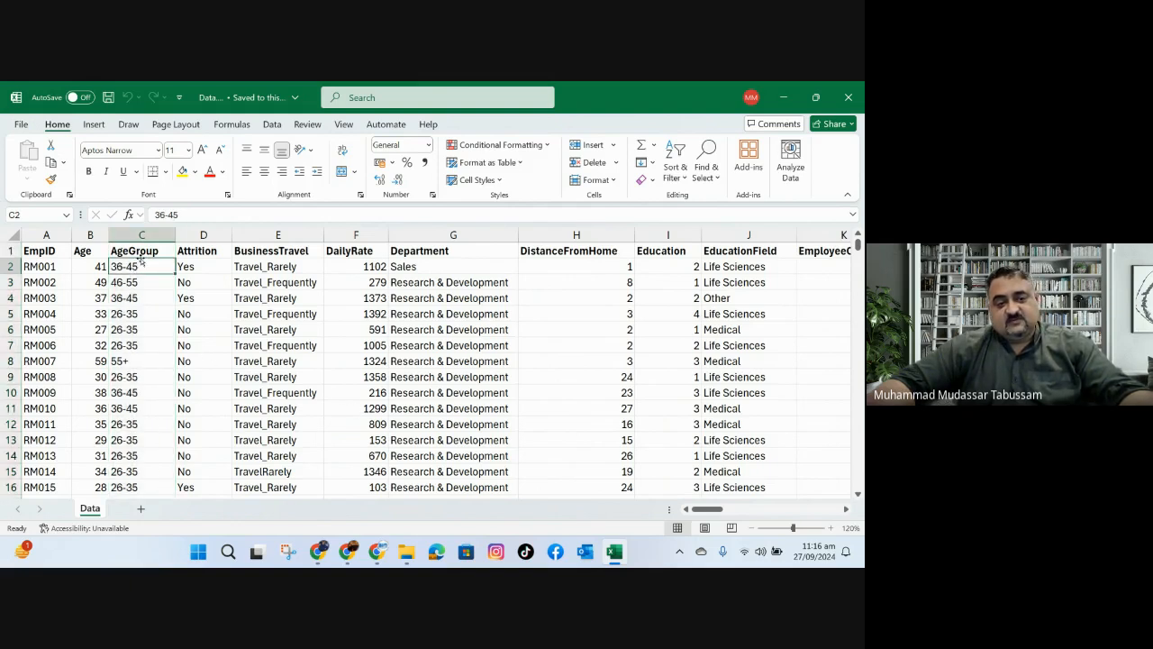
pyautogui.click(140, 252)
pyautogui.rightClick(142, 255)
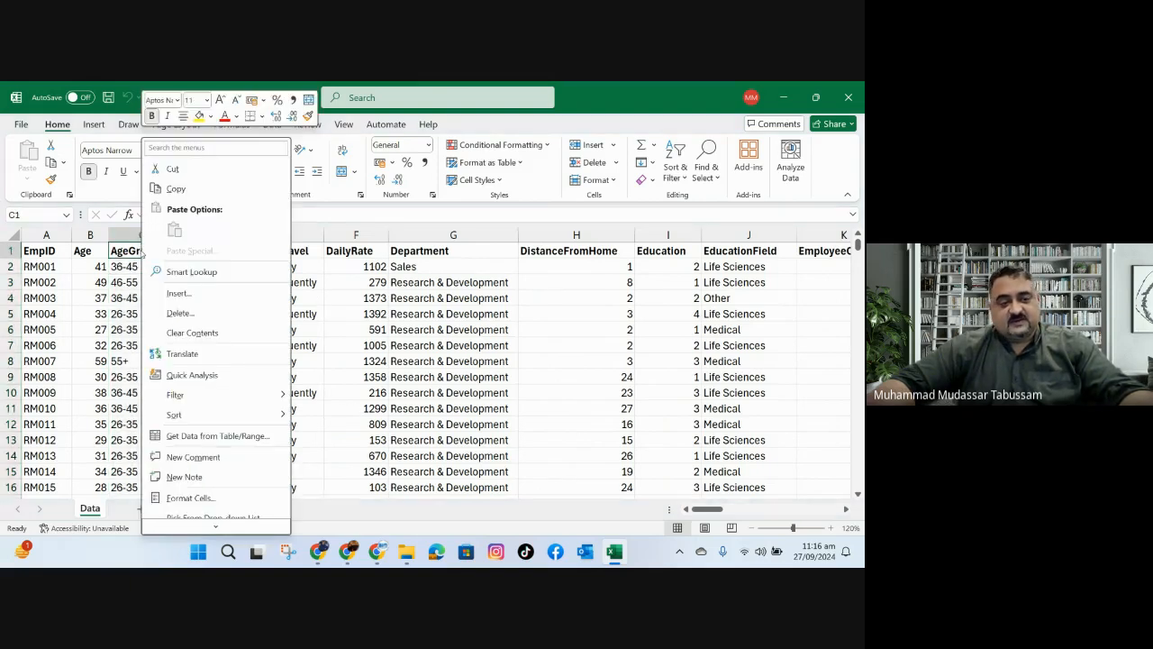
pyautogui.click(171, 188)
# Back in Conversational Analytics, draft a question asking for the count of employees from column AgeGroup, pasting the copied column name.
pyautogui.click(376, 551)
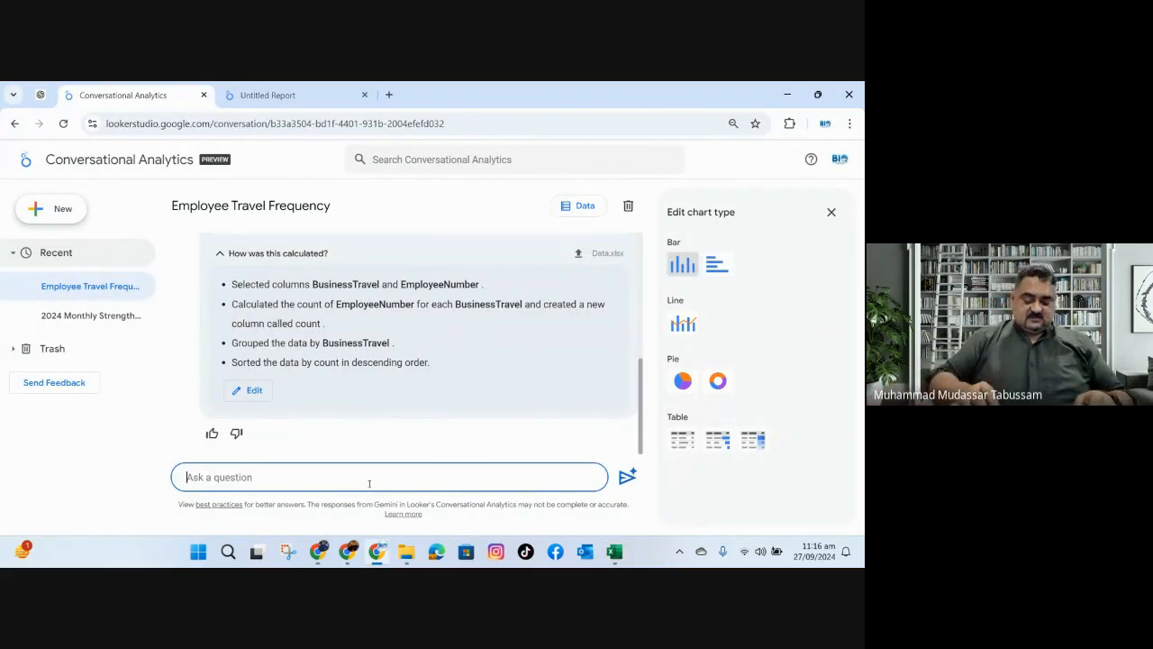
pyautogui.write('i want')
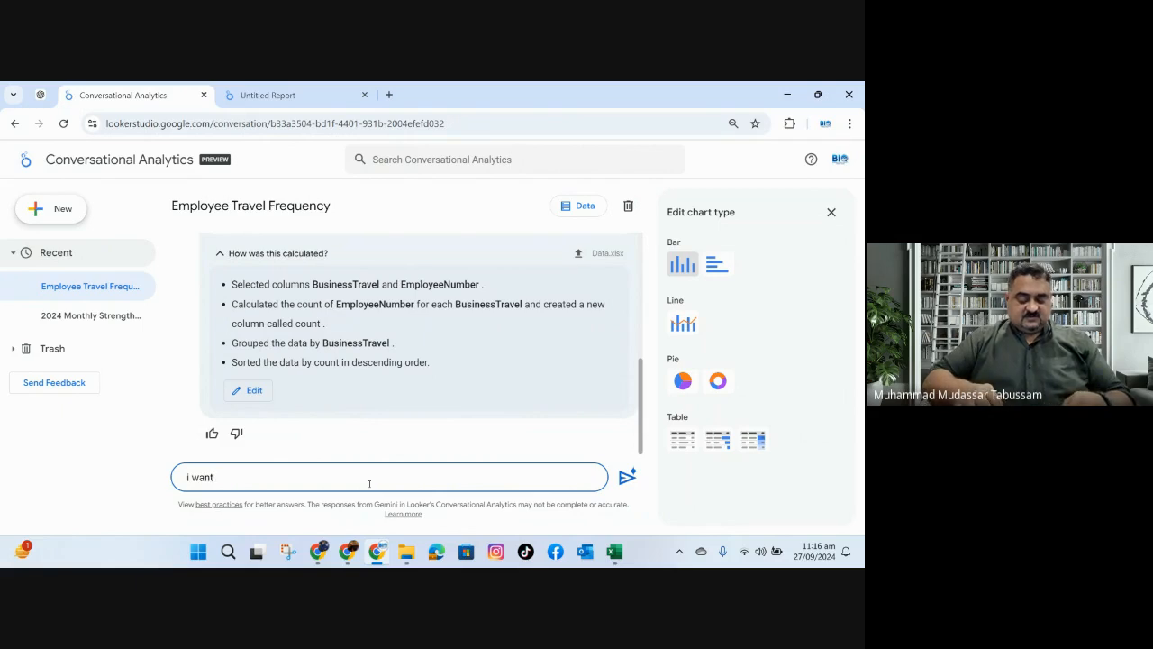
pyautogui.write(' count ')
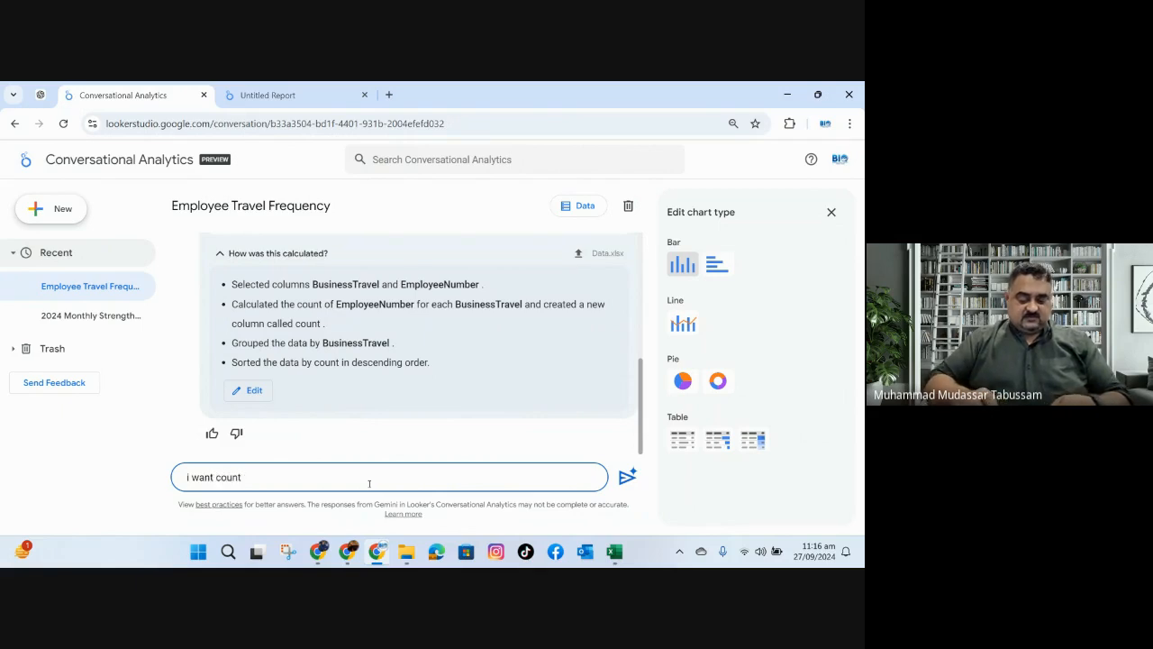
pyautogui.write('of em')
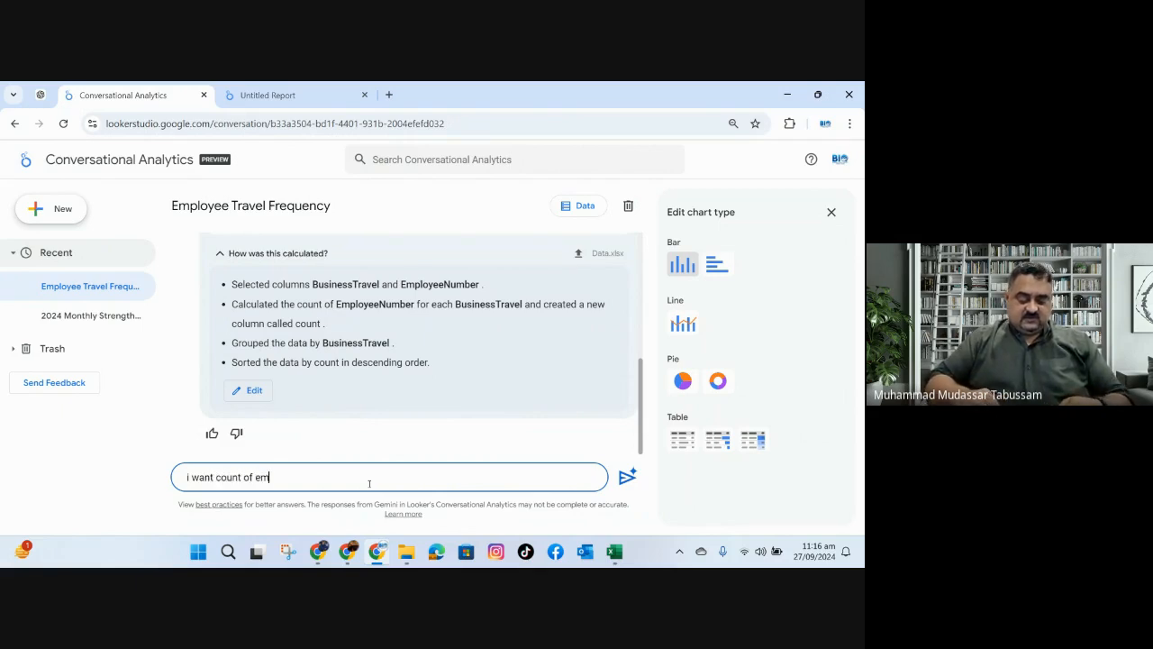
pyautogui.write('p;oyees from col')
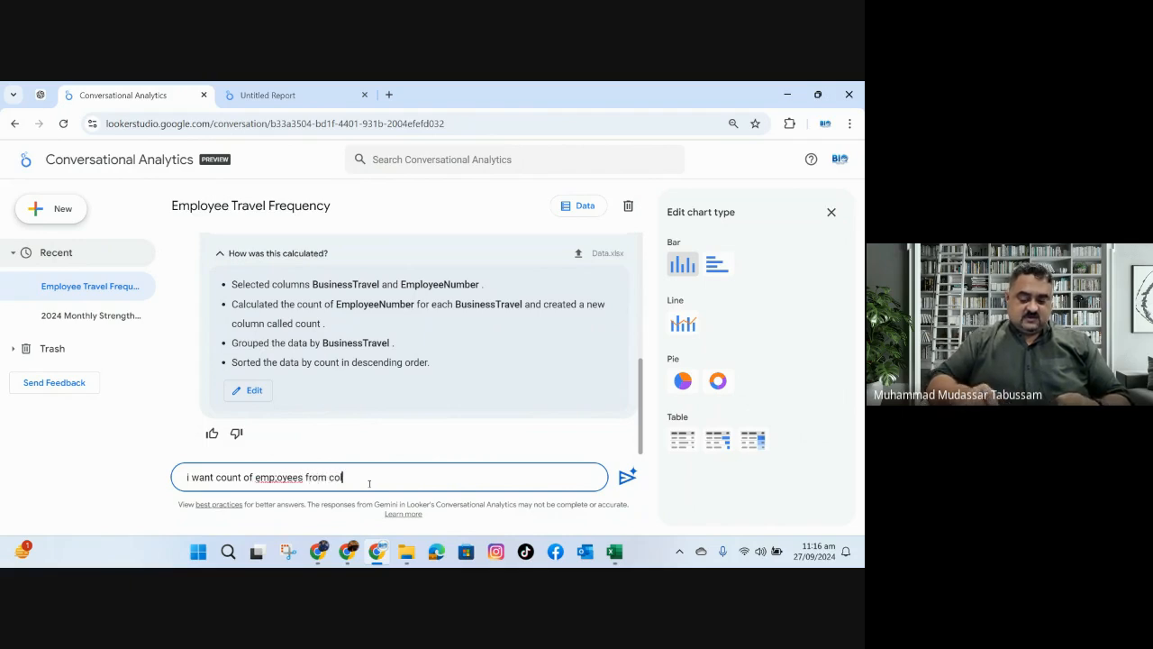
pyautogui.write('umnn')
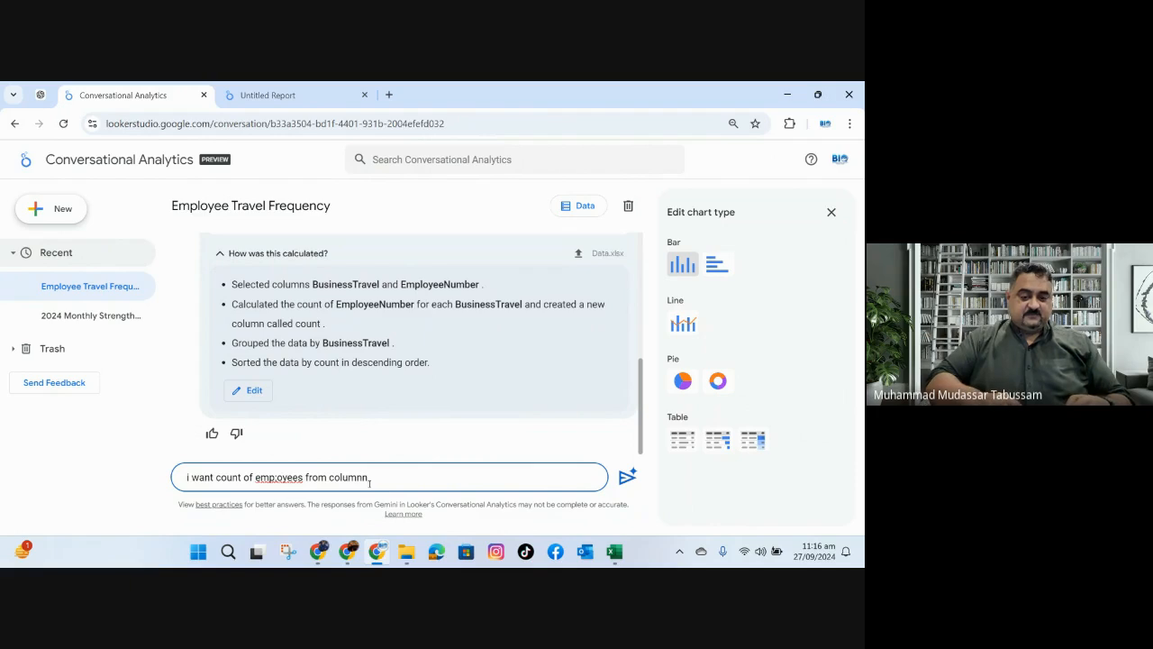
pyautogui.hotkey('ctrl', 'v')
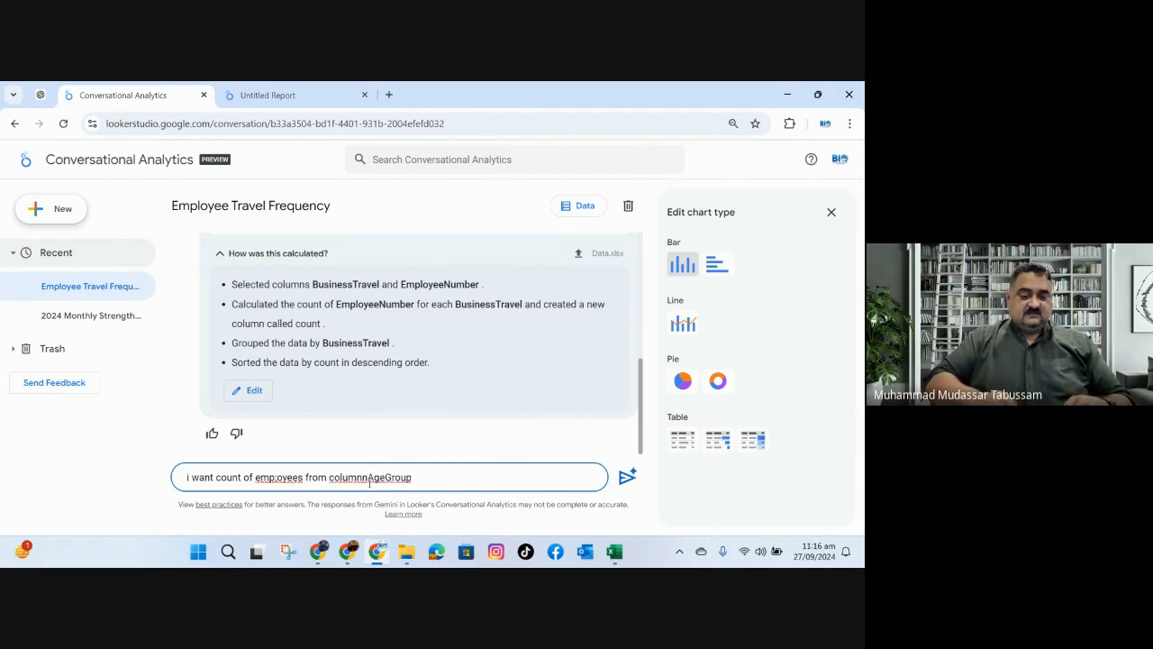
# Insert a space before AgeGroup in the drafted question and correct the misspelled word to "employees".
pyautogui.click(369, 478)
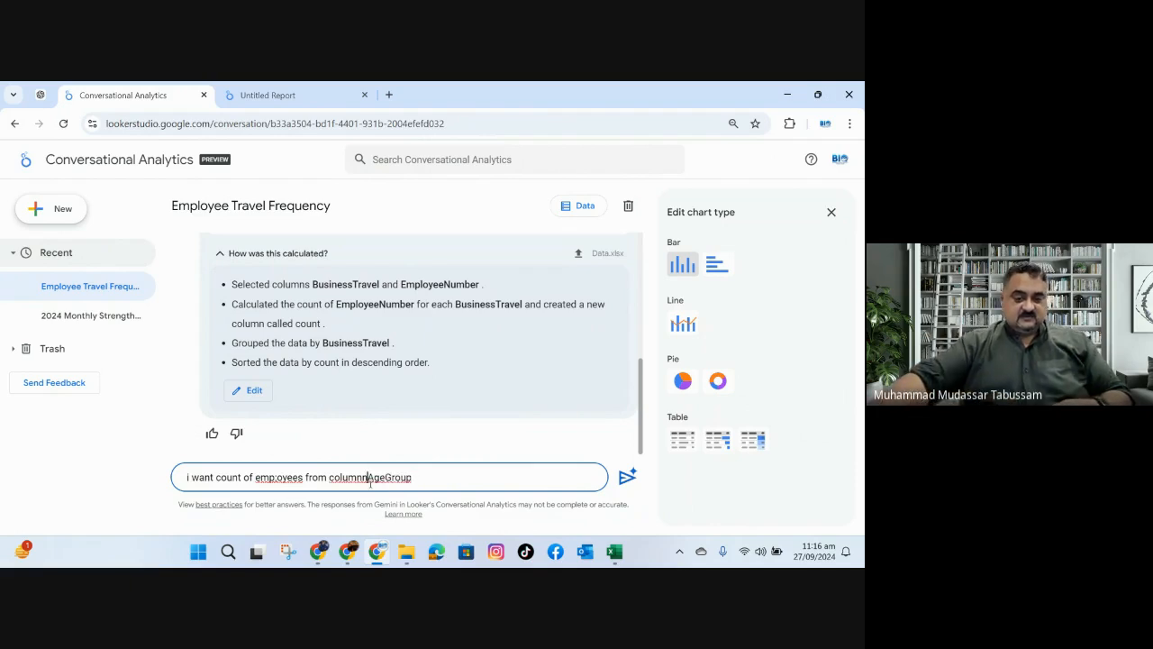
pyautogui.click(442, 478)
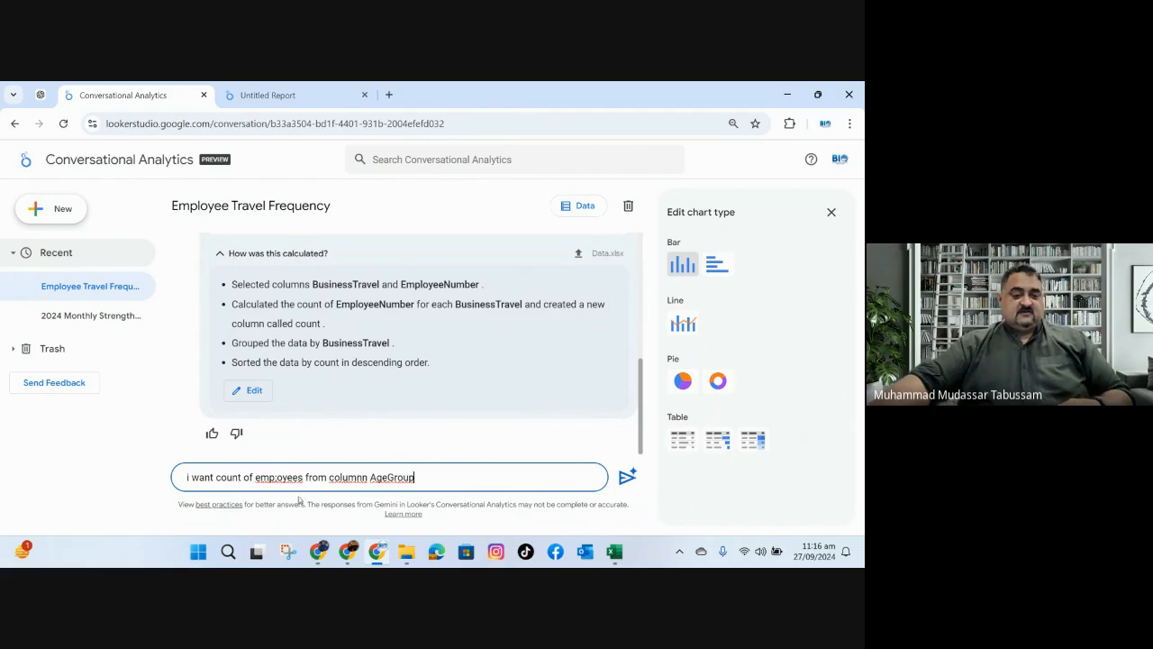
pyautogui.rightClick(279, 478)
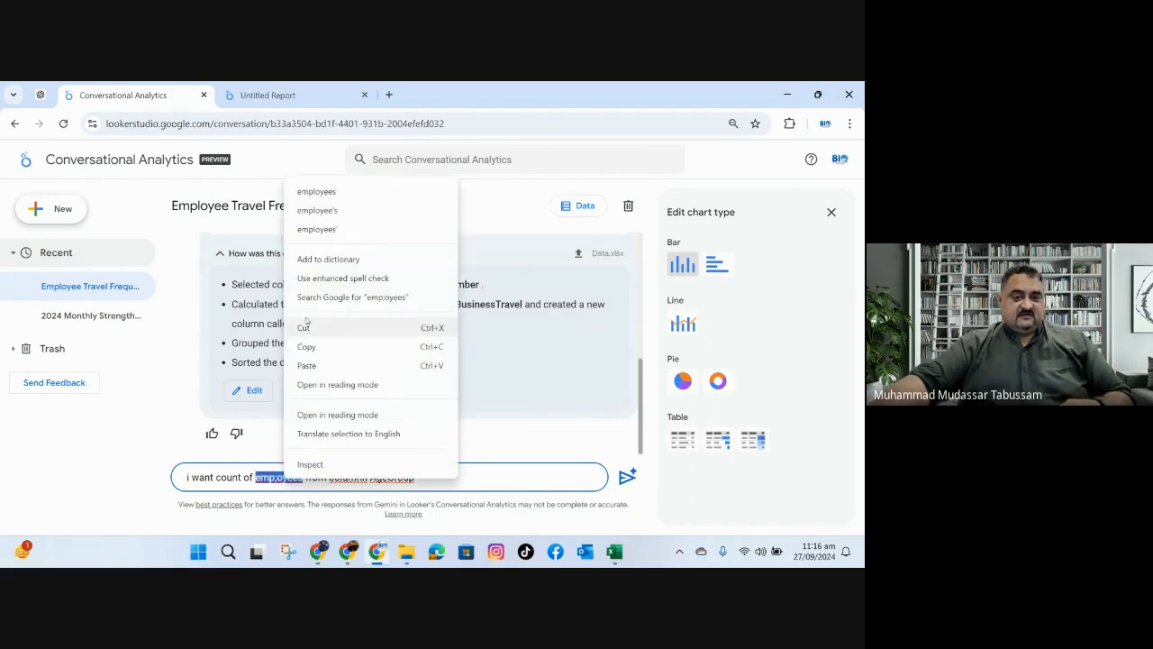
pyautogui.click(326, 193)
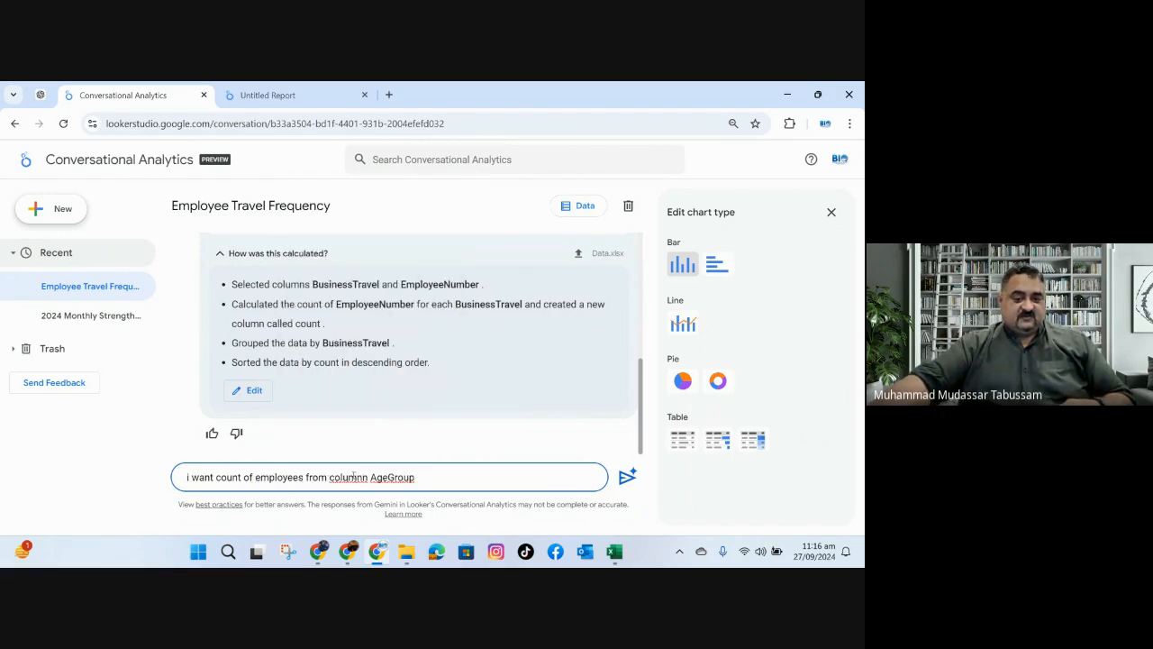
# Correct the misspelled word to "column" and extend the drafted question with "by each group sorted from largest to smalles value".
pyautogui.rightClick(354, 477)
pyautogui.click(379, 224)
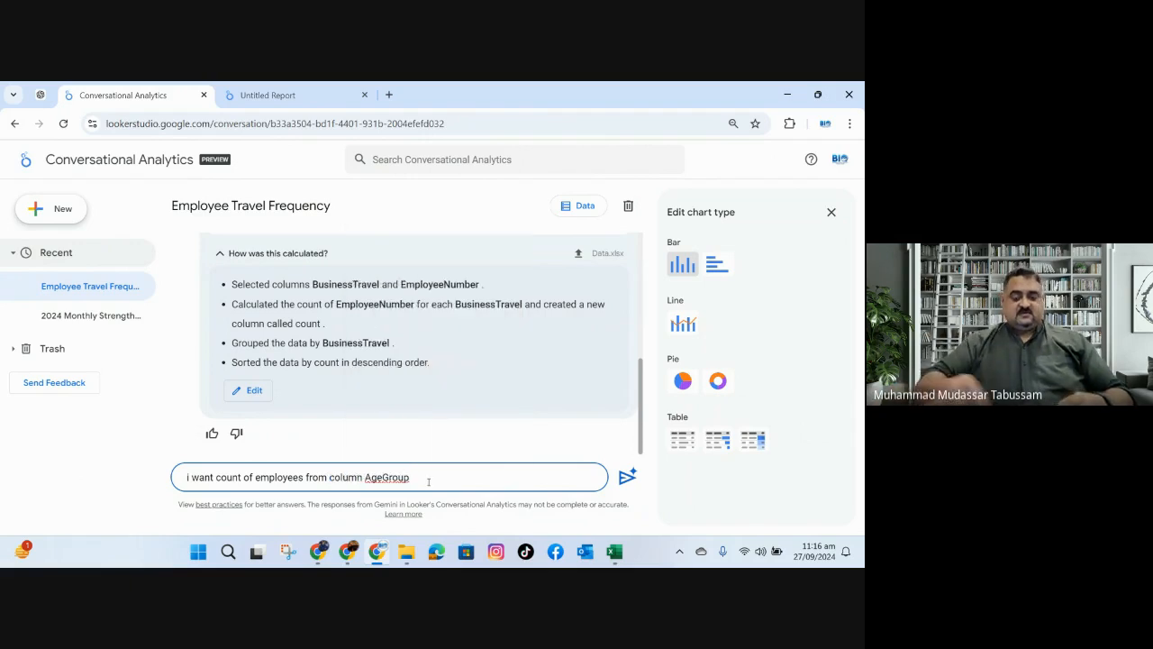
pyautogui.write('by eac')
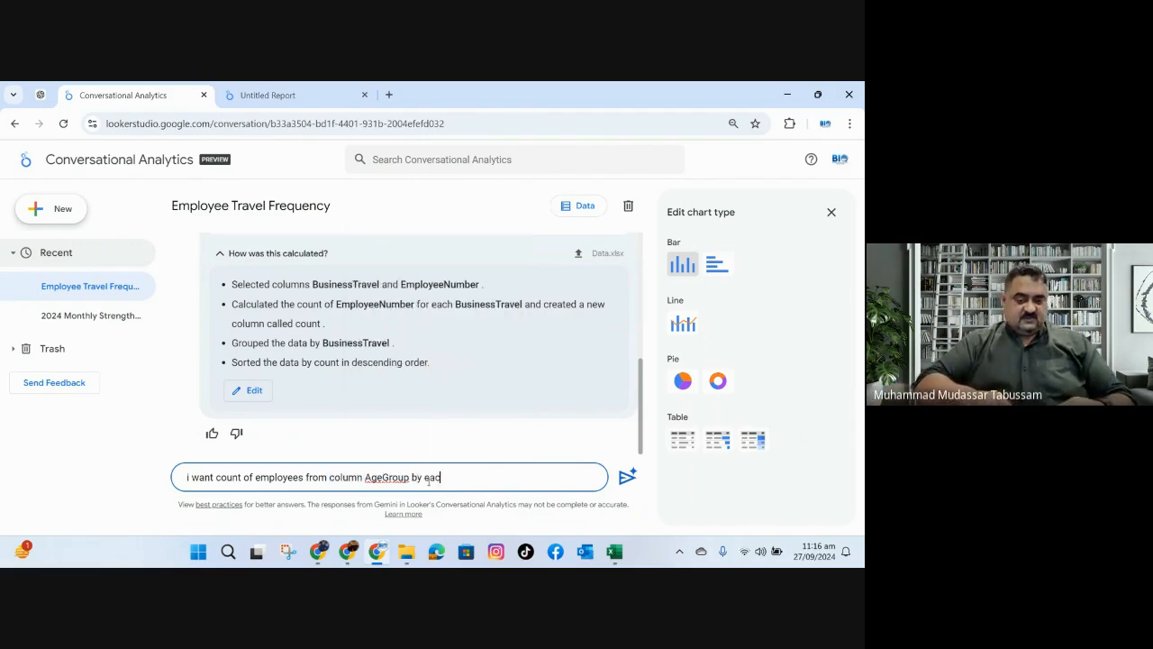
pyautogui.write('h group')
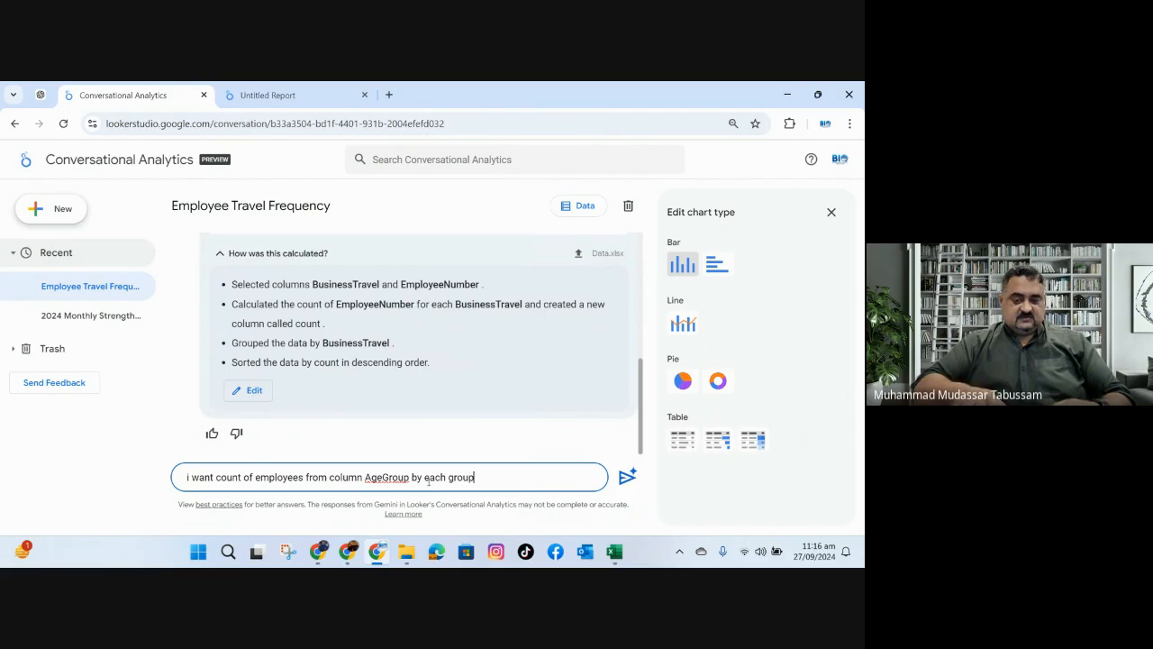
pyautogui.write(' sorted')
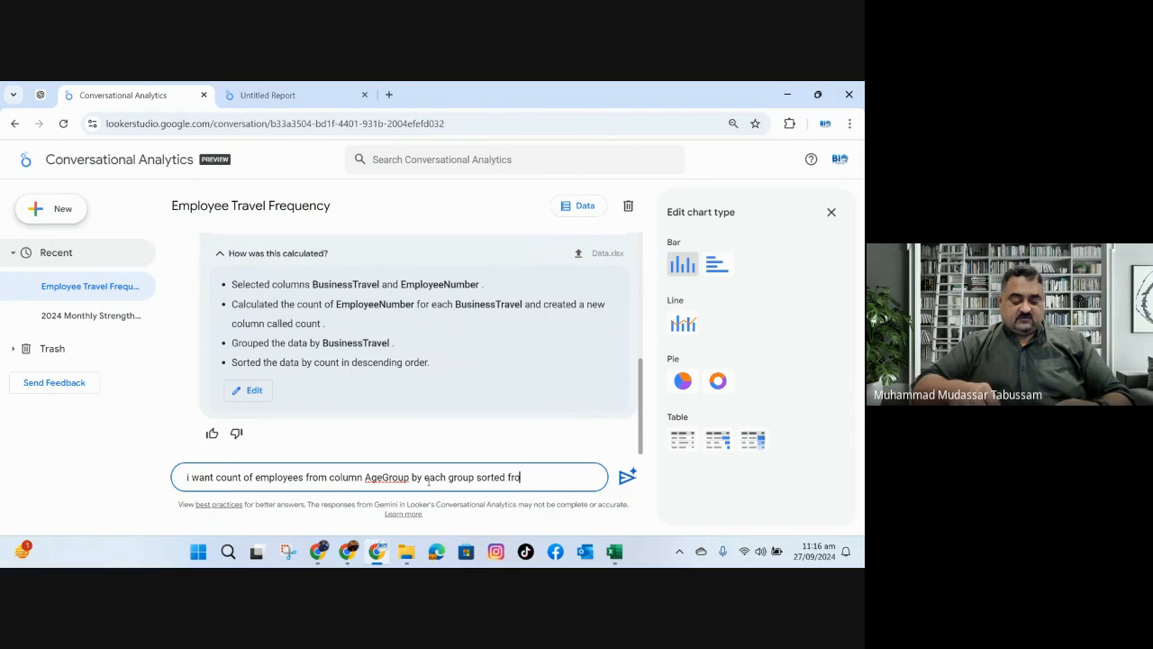
pyautogui.write('from large')
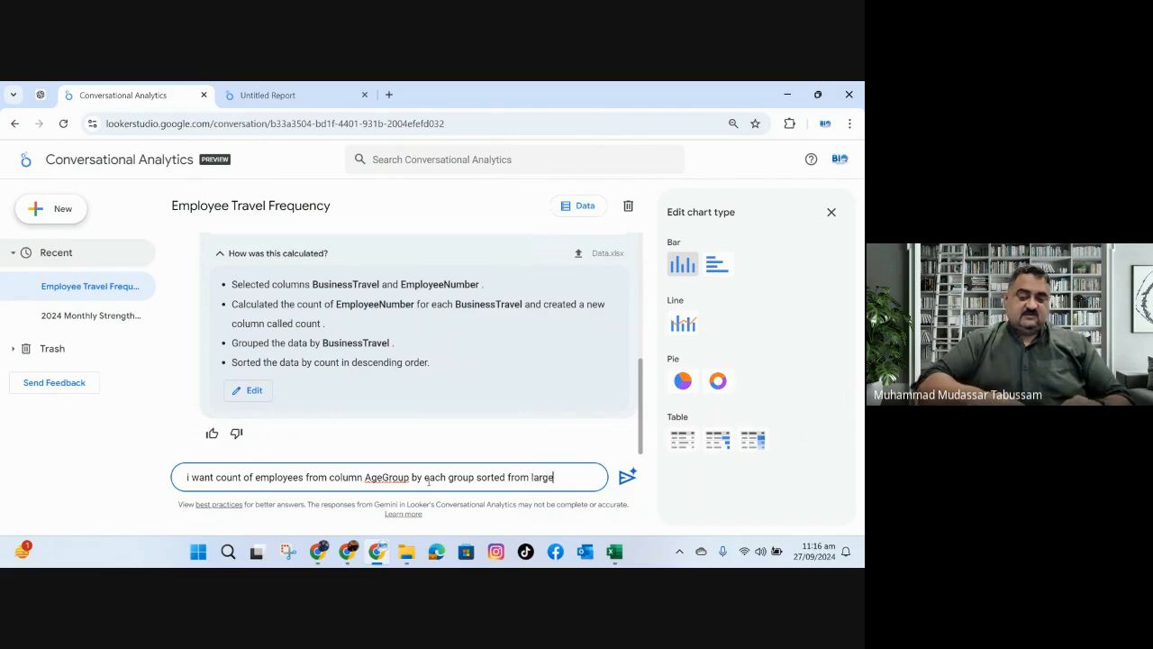
pyautogui.write('st to sma')
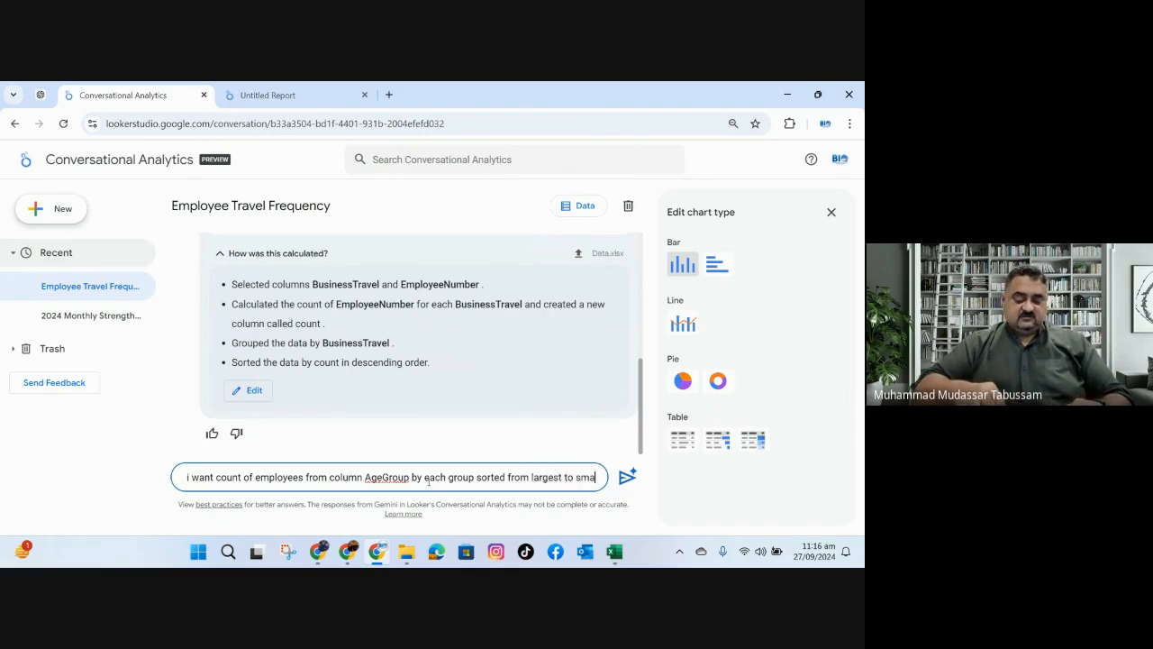
pyautogui.write('lles value')
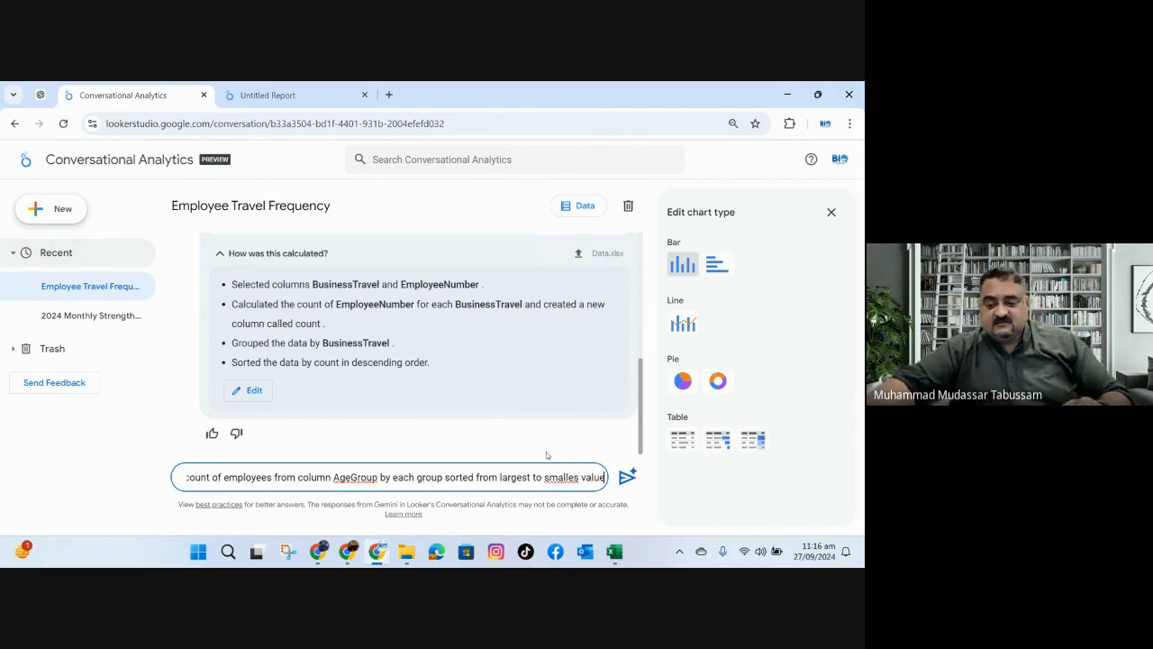
# Correct "smalles" to "smallest" in the drafted question and submit it.
pyautogui.rightClick(560, 475)
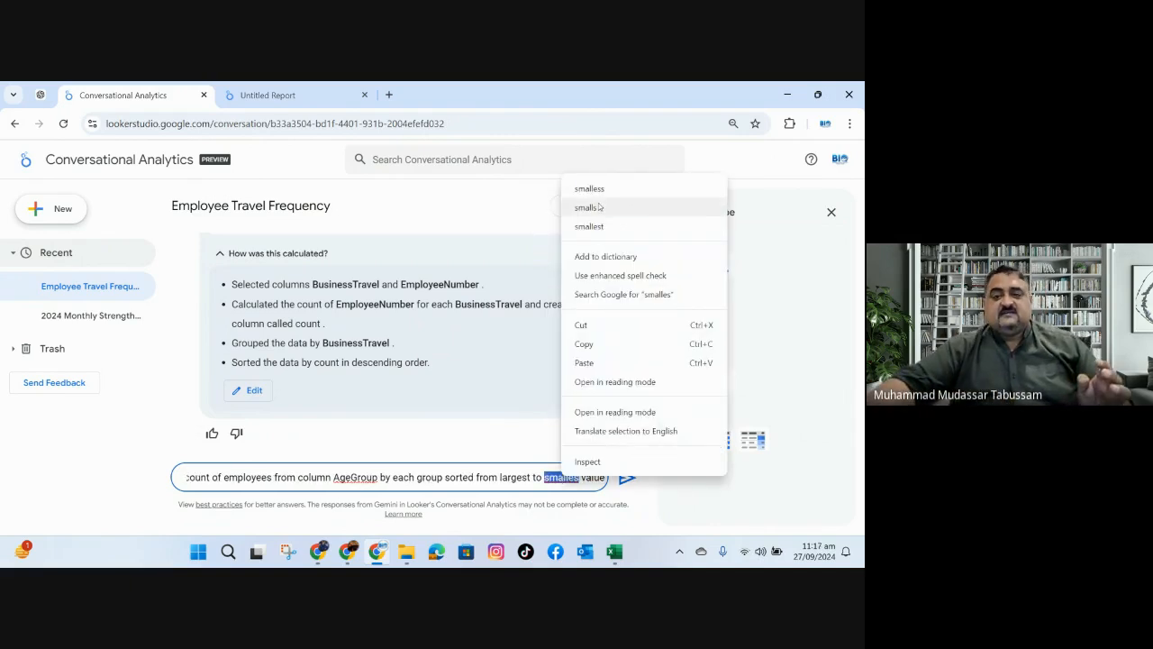
pyautogui.click(595, 226)
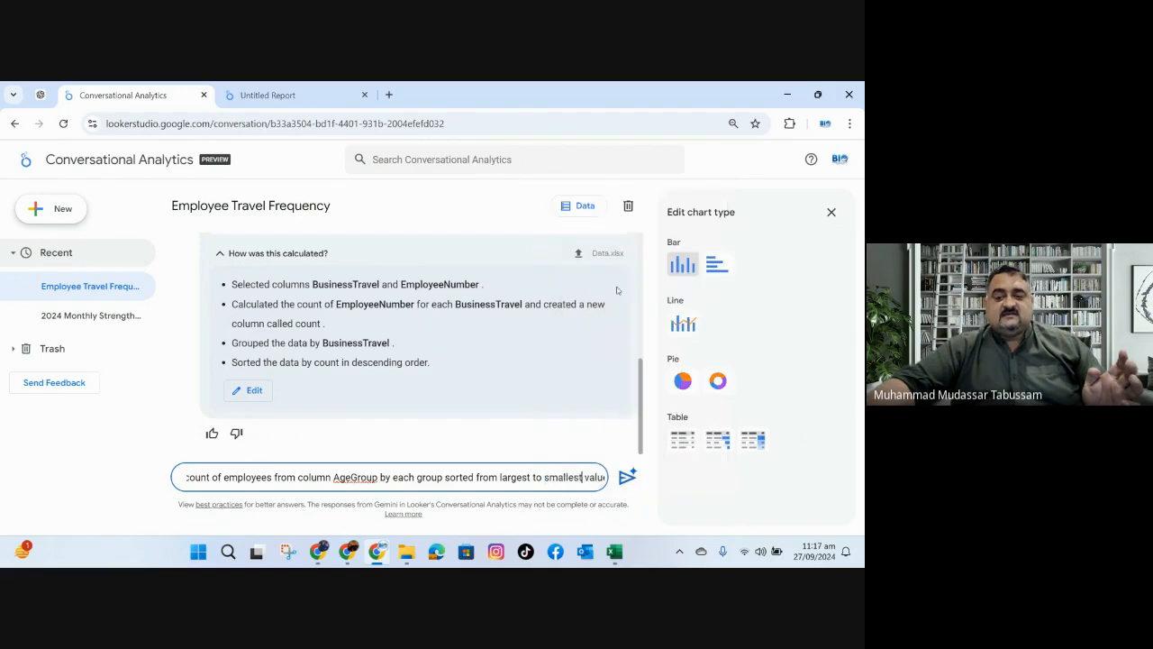
pyautogui.click(628, 478)
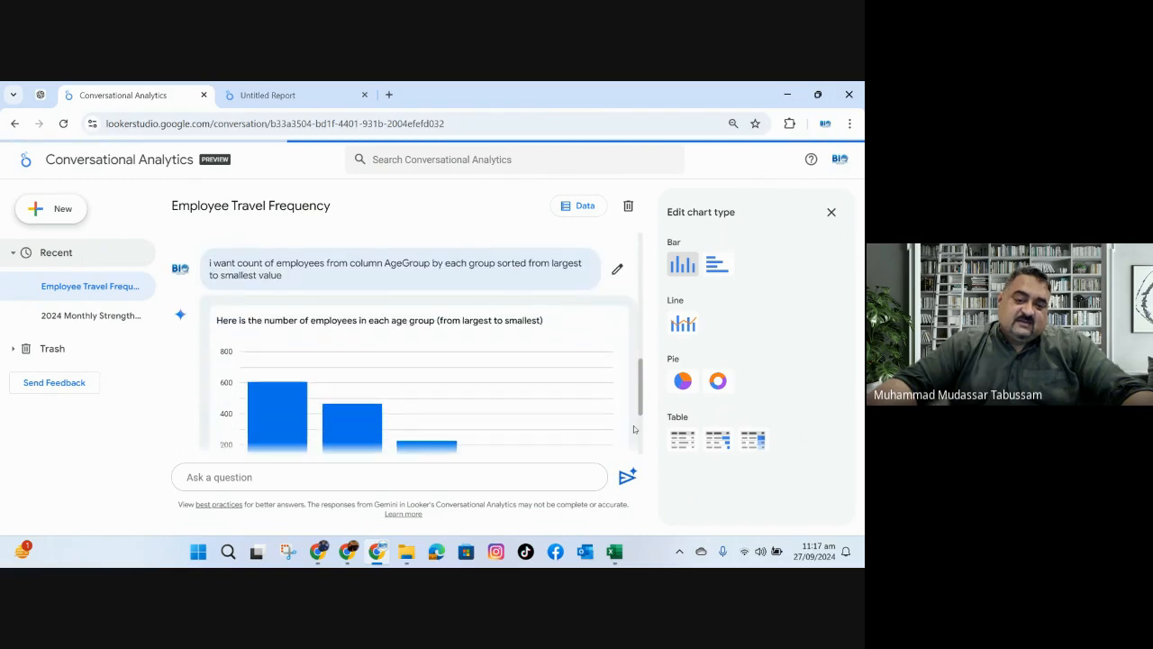
# Examine the chart of employees per age group, including the count for the 55+ bar, against the wording of the question.
pyautogui.moveTo(643, 380); pyautogui.dragTo(637, 423)
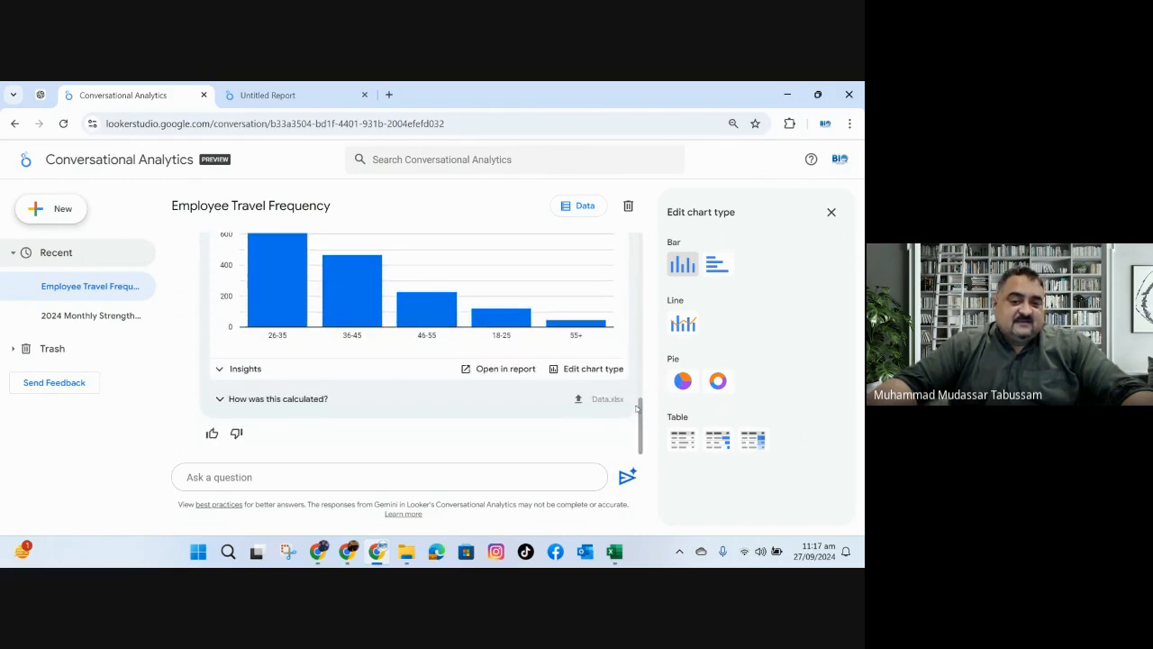
pyautogui.moveTo(281, 317)
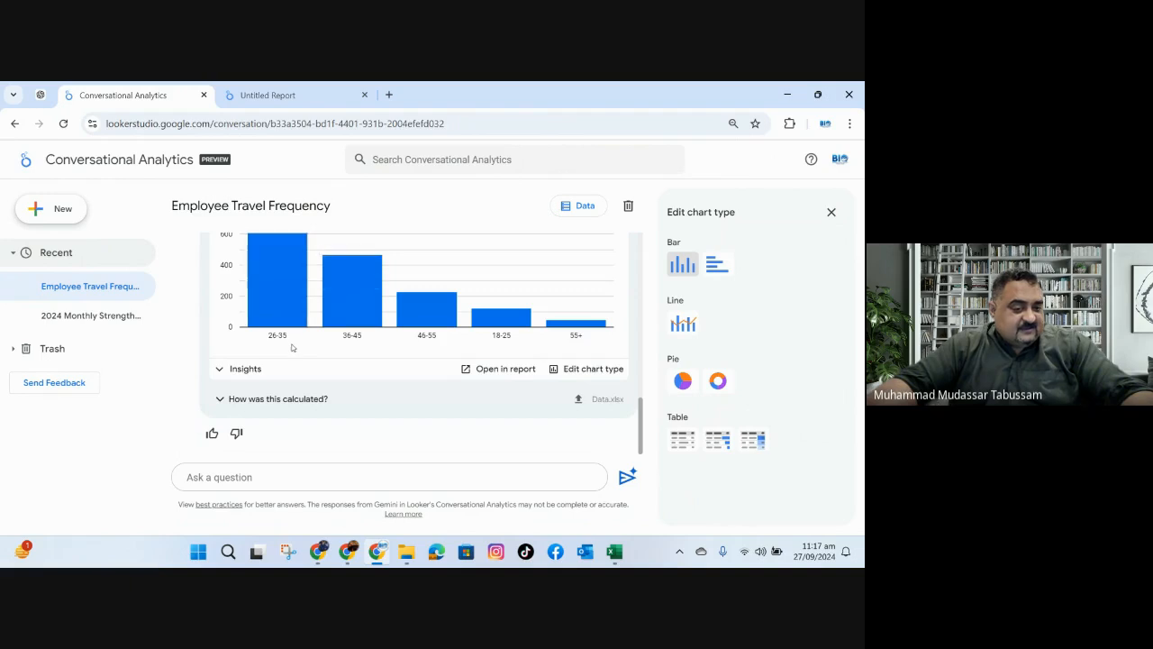
pyautogui.scroll(1, 291, 342)
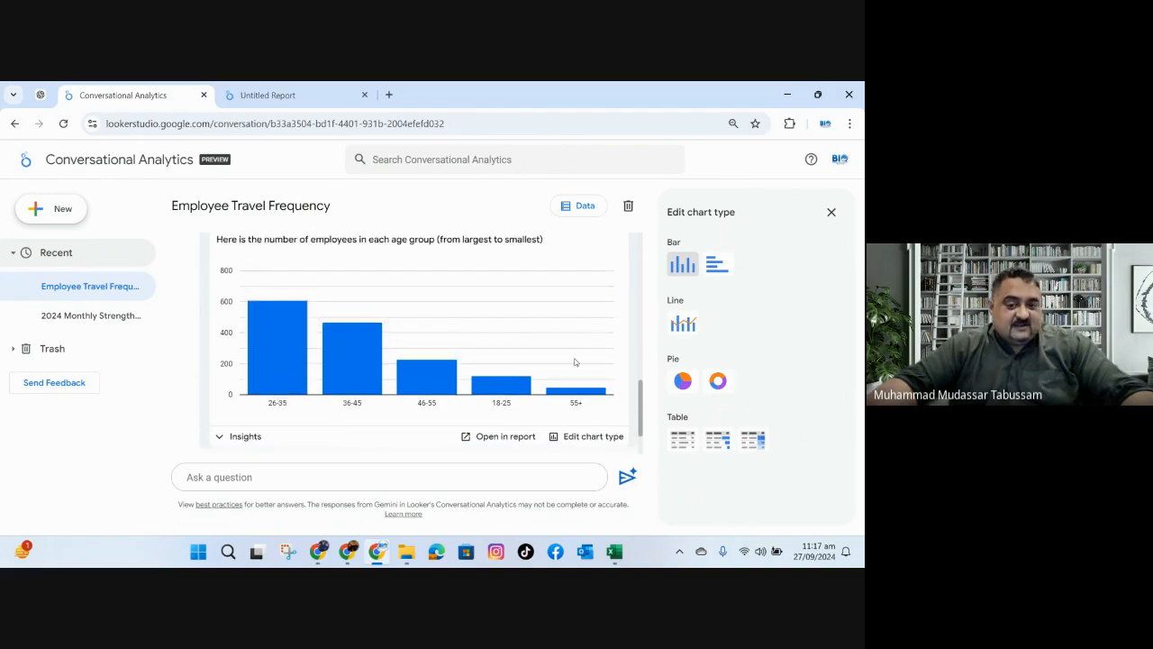
pyautogui.moveTo(575, 387)
pyautogui.scroll(-1, 572, 387)
pyautogui.scroll(2, 567, 392)
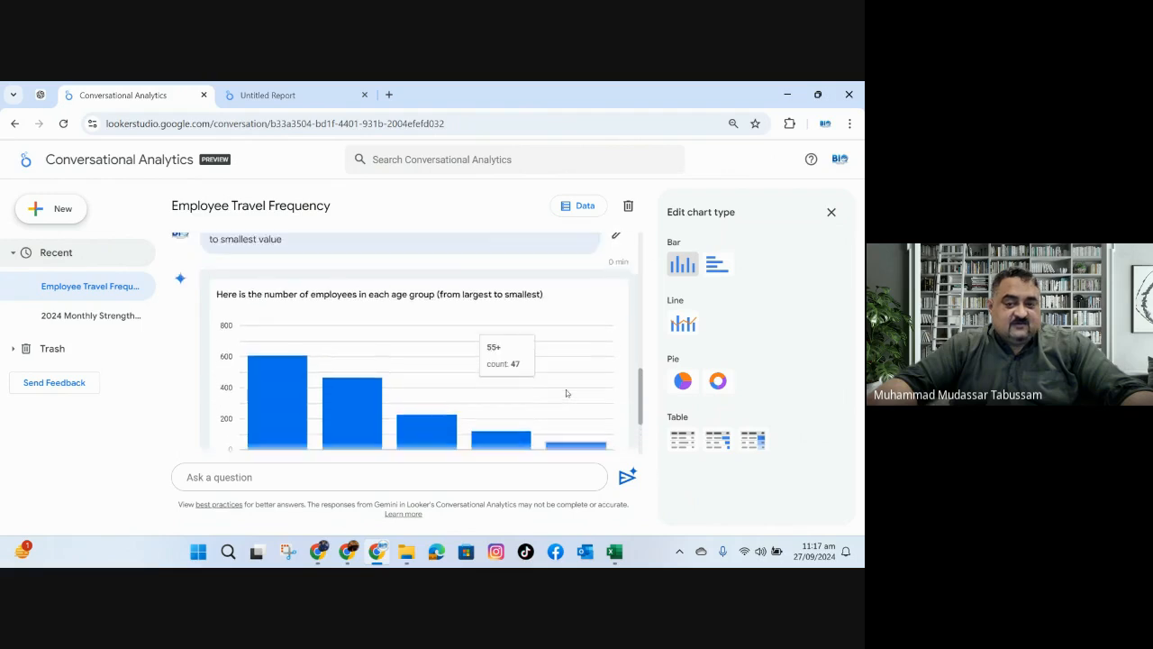
pyautogui.scroll(1, 579, 329)
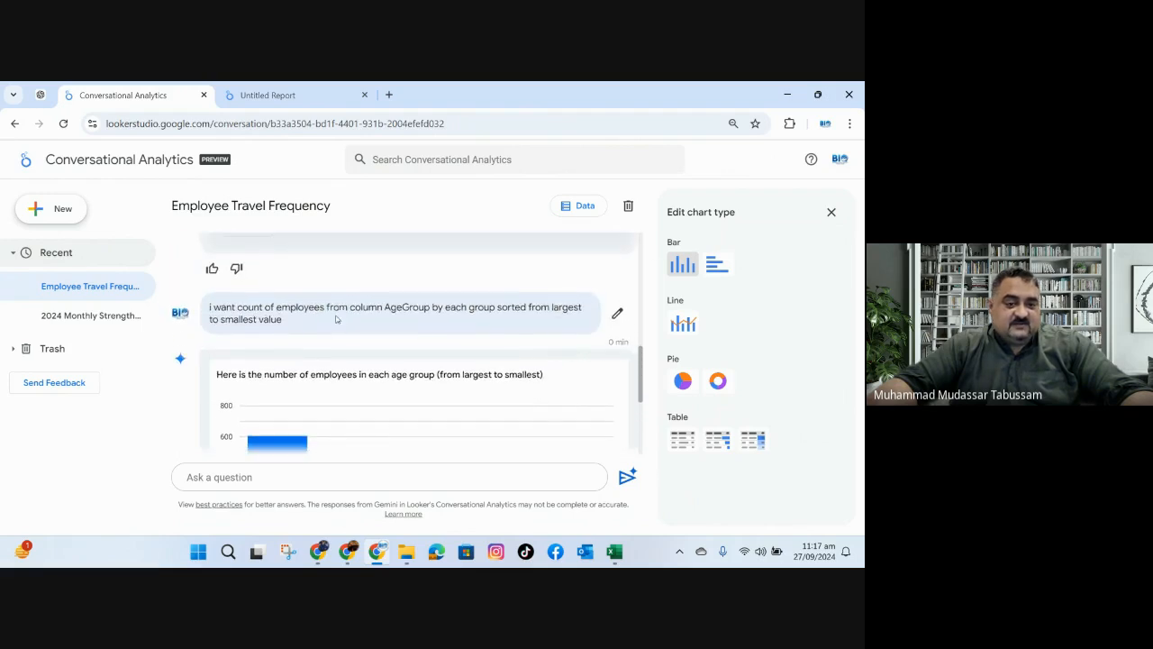
# Edit the submitted question, replacing "from largest to smallest value" with "by age group catefory", and update the answer.
pyautogui.click(618, 312)
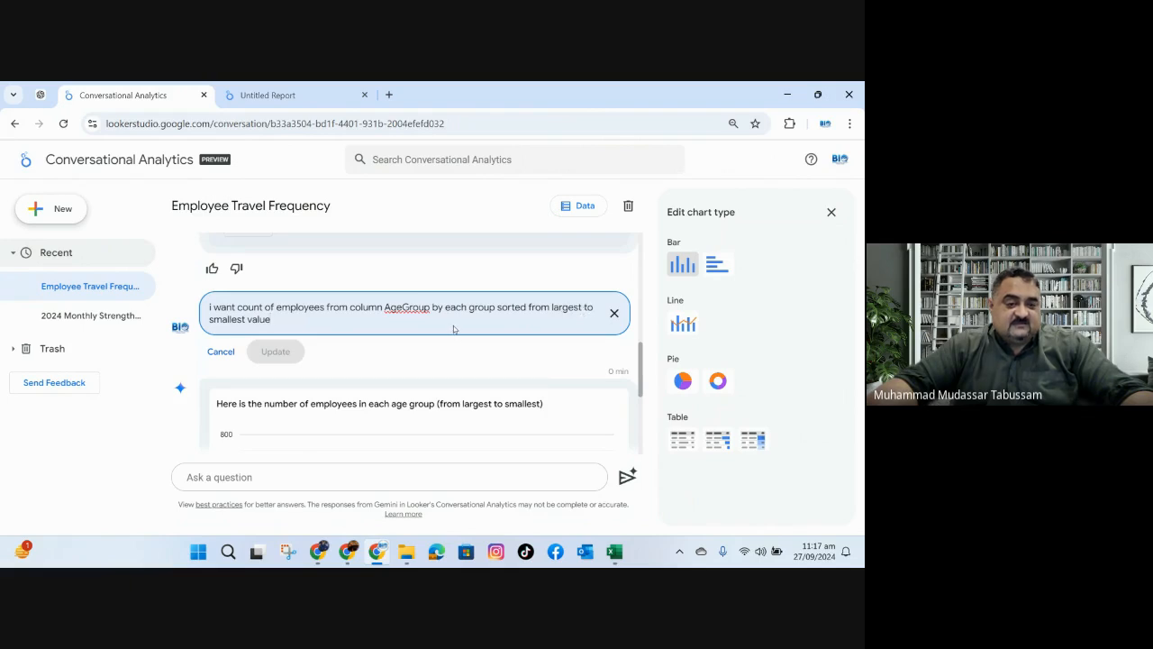
pyautogui.press('BackSpace')
pyautogui.press('BackSpace')
pyautogui.press('BackSpace')
pyautogui.press('BackSpace')
pyautogui.press('BackSpace')
pyautogui.press('BackSpace')
pyautogui.press('BackSpace')
pyautogui.press('BackSpace')
pyautogui.press('BackSpace')
pyautogui.press('BackSpace')
pyautogui.press('BackSpace')
pyautogui.press('BackSpace')
pyautogui.press('BackSpace')
pyautogui.press('BackSpace')
pyautogui.press('BackSpace')
pyautogui.press('BackSpace')
pyautogui.press('BackSpace')
pyautogui.press('BackSpace')
pyautogui.press('BackSpace')
pyautogui.press('BackSpace')
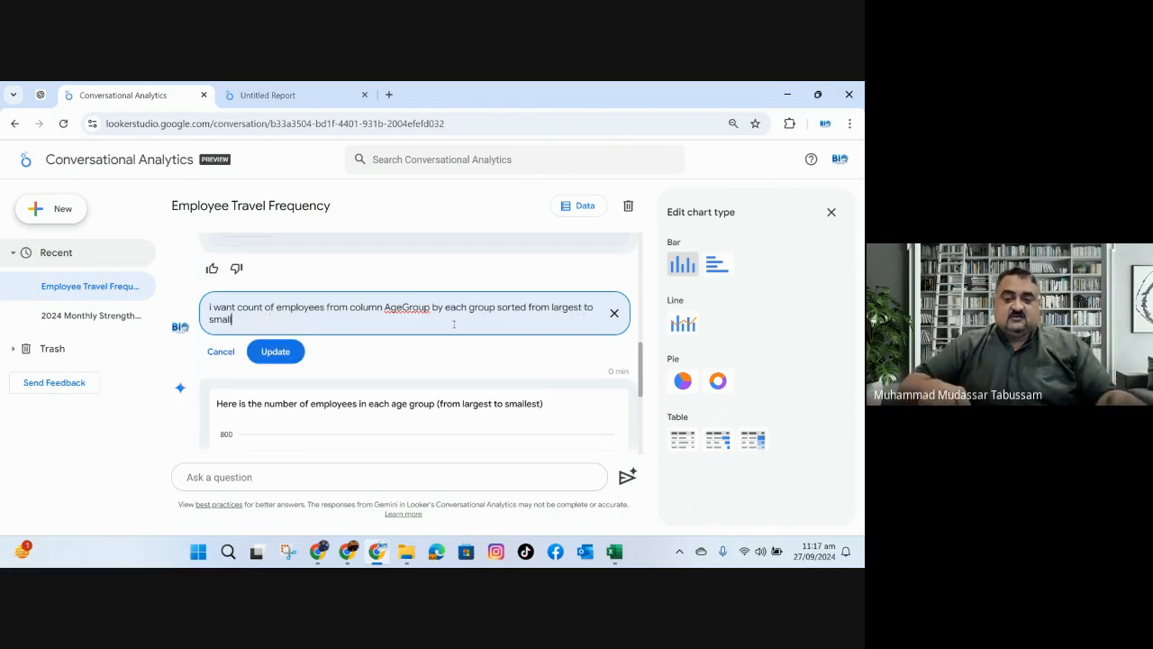
pyautogui.press('BackSpace')
pyautogui.press('BackSpace')
pyautogui.press('BackSpace')
pyautogui.press('BackSpace')
pyautogui.press('BackSpace')
pyautogui.press('BackSpace')
pyautogui.press('BackSpace')
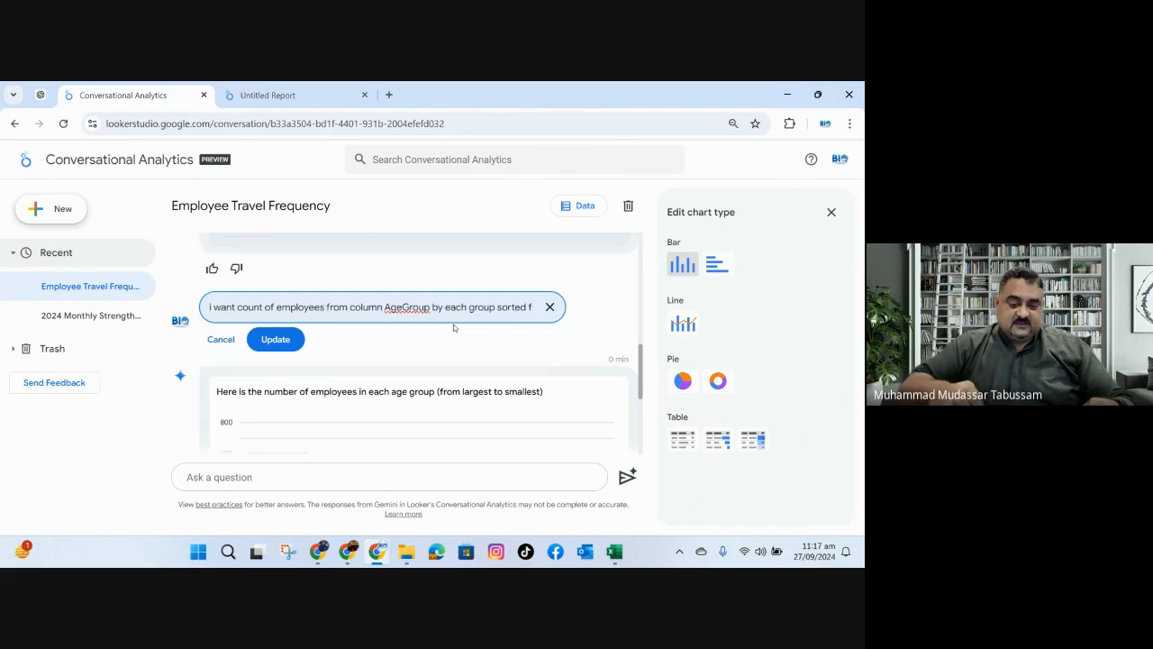
pyautogui.press('BackSpace')
pyautogui.write('by')
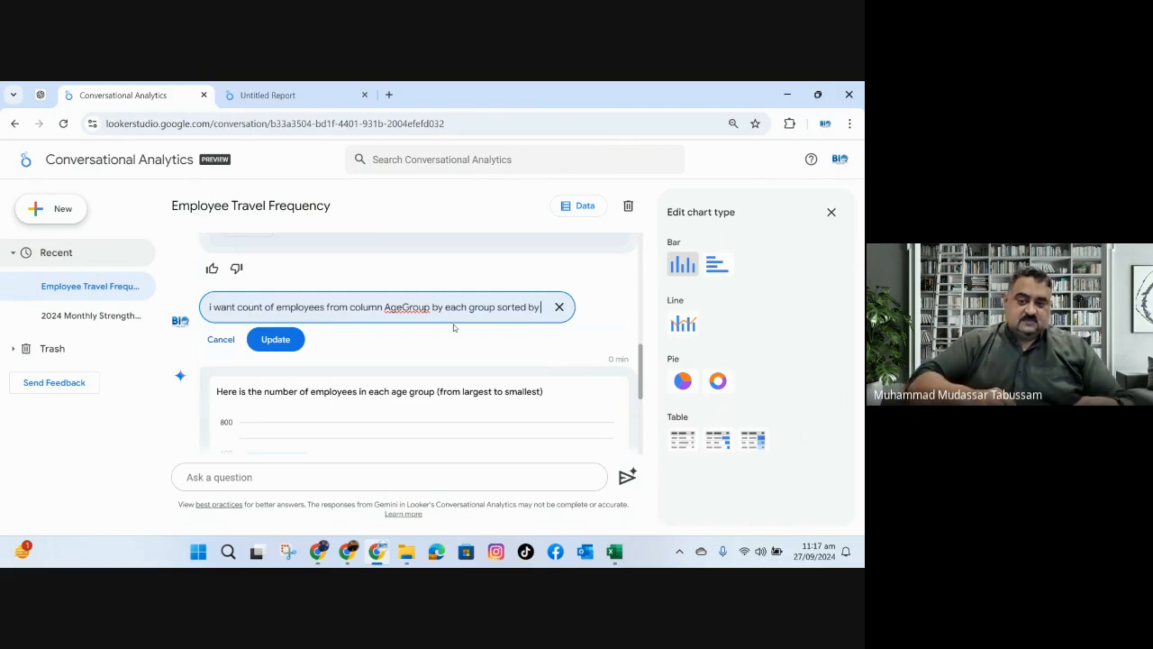
pyautogui.write(' age group')
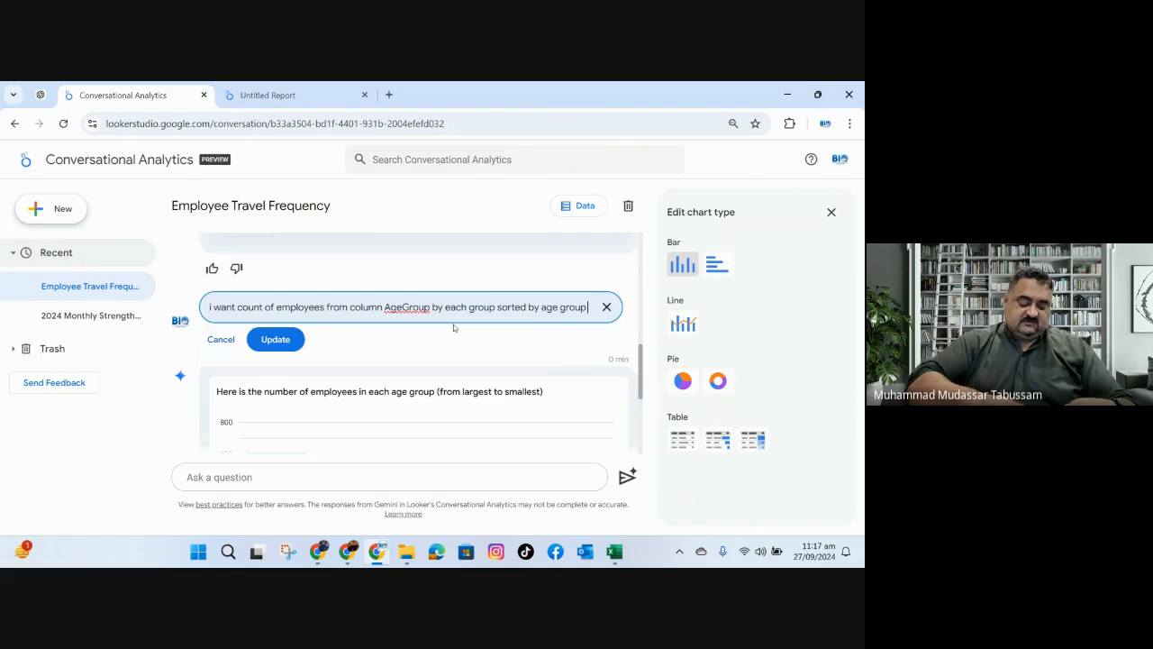
pyautogui.write(' catefory')
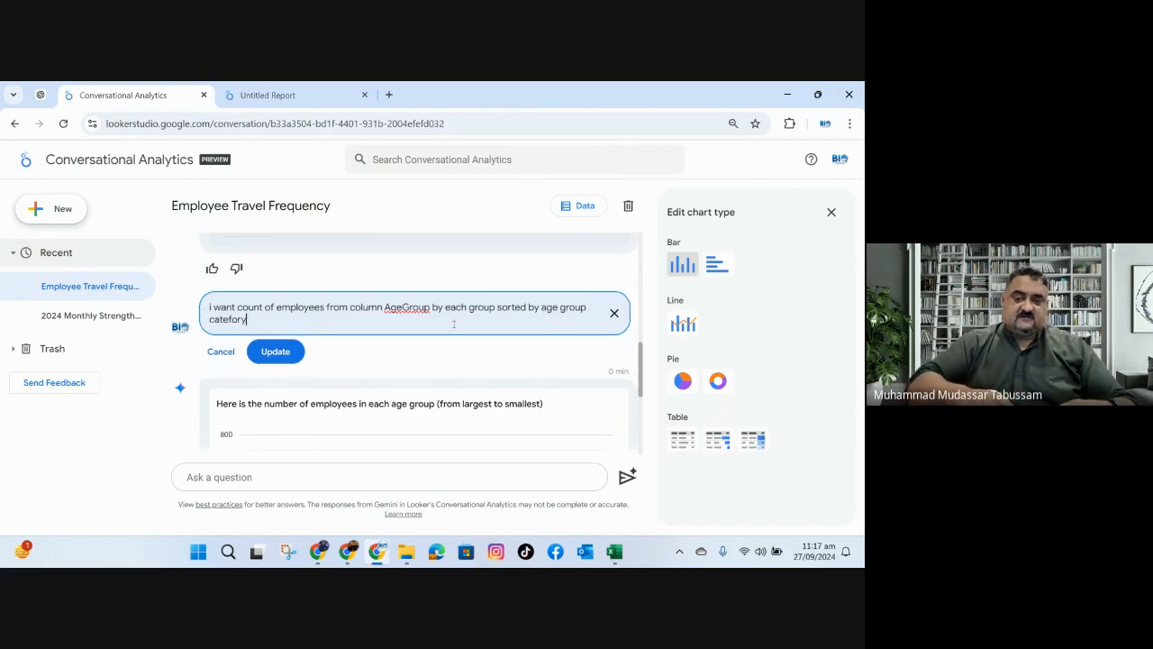
pyautogui.click(275, 351)
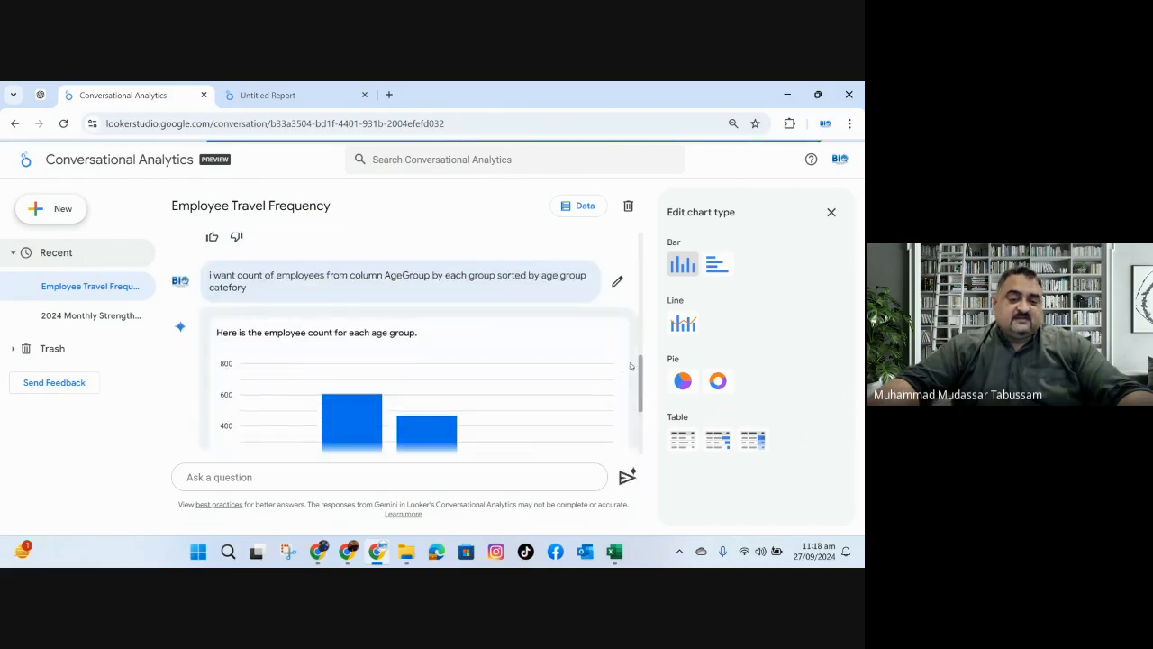
# Review the order of the age groups in the updated employee count chart.
pyautogui.moveTo(641, 384); pyautogui.dragTo(643, 426)
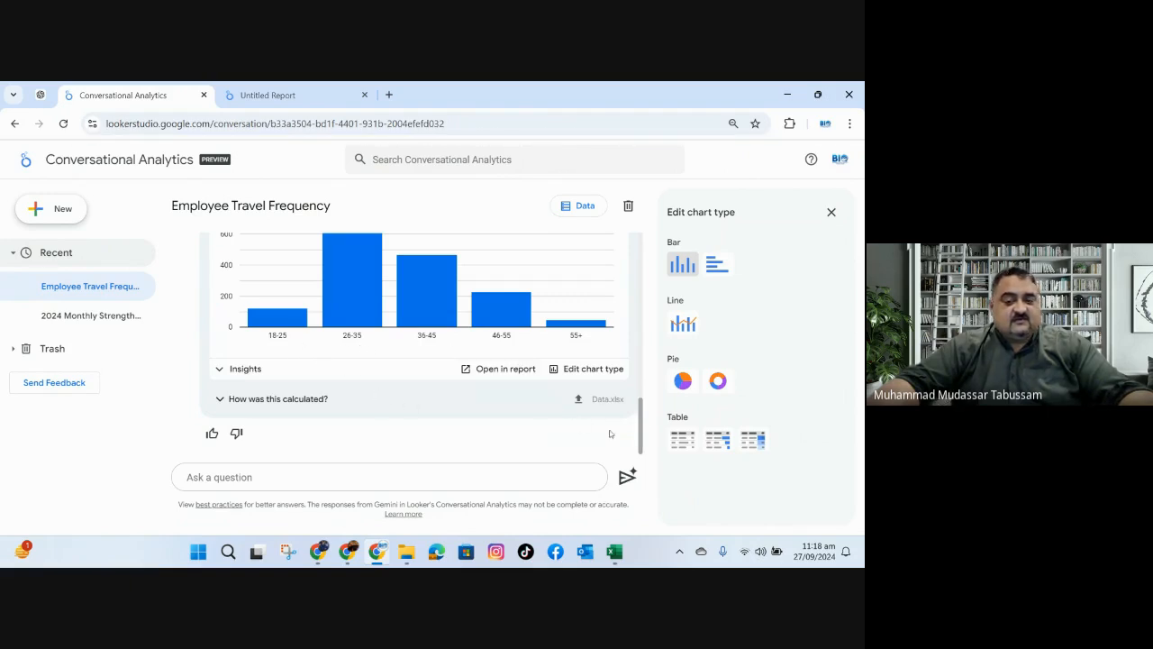
pyautogui.moveTo(643, 436); pyautogui.dragTo(644, 417)
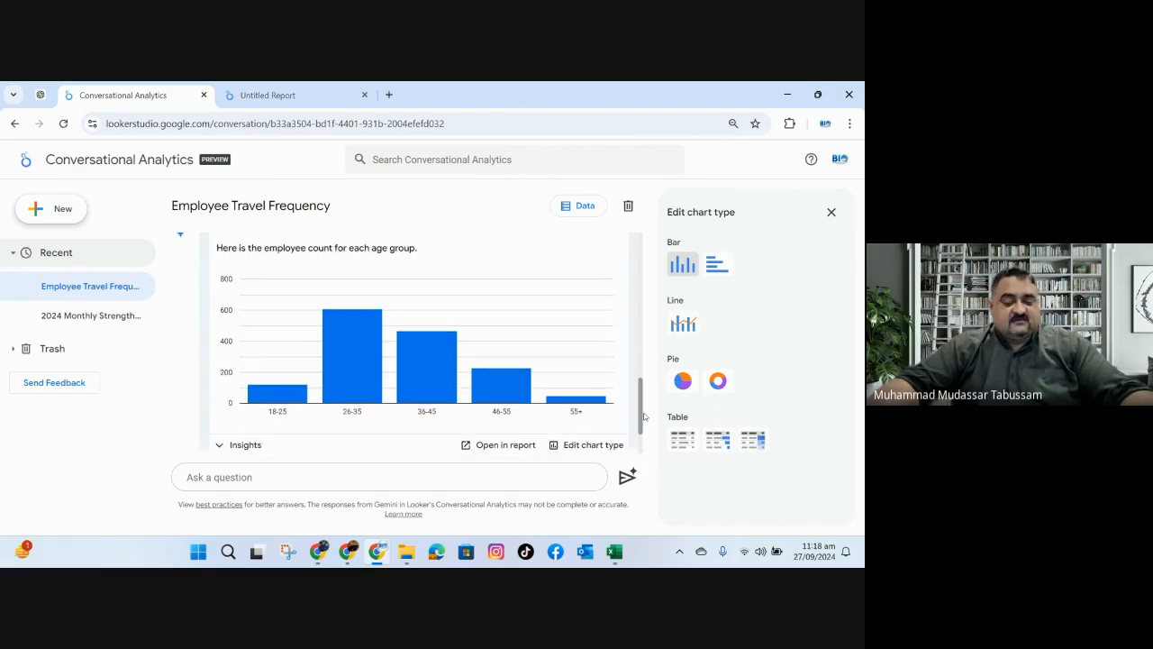
pyautogui.moveTo(644, 416); pyautogui.dragTo(644, 426)
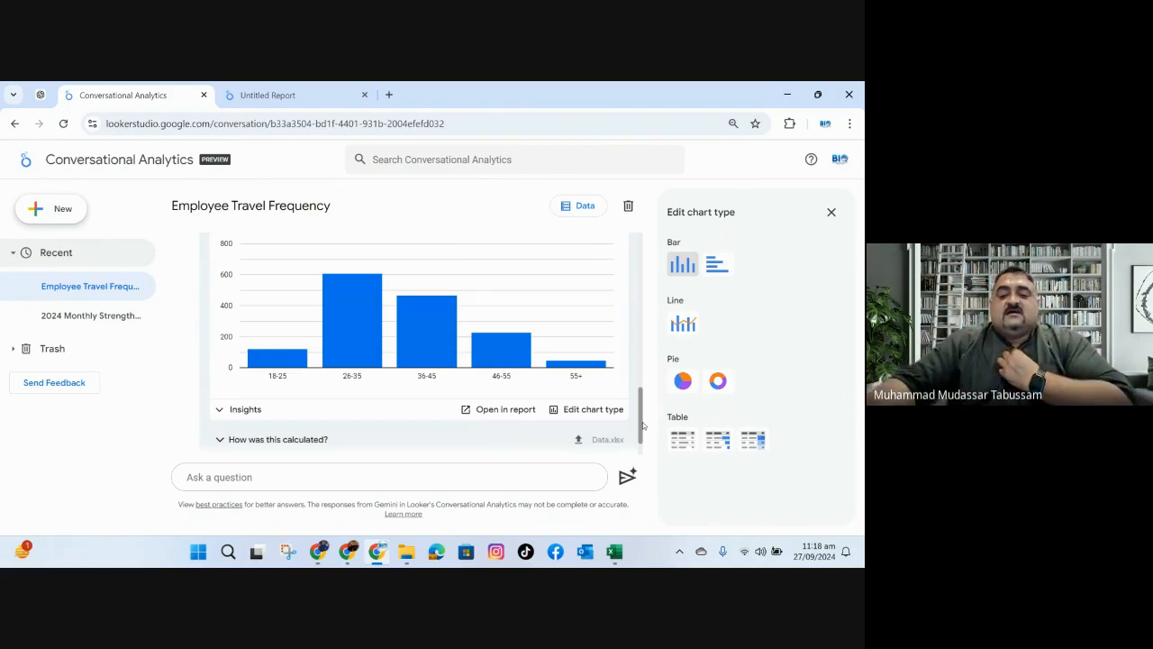
# Switch to the employee data workbook in Excel and copy the MonthlyIncome column header.
pyautogui.click(617, 543)
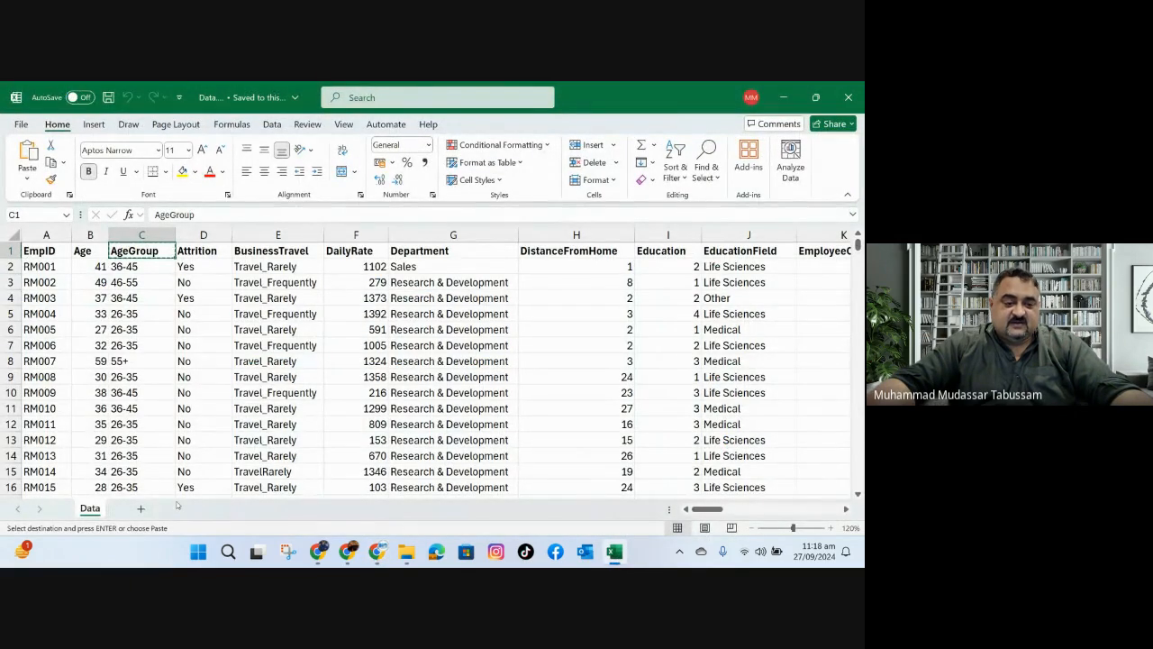
pyautogui.moveTo(722, 510); pyautogui.dragTo(764, 510)
pyautogui.click(574, 252)
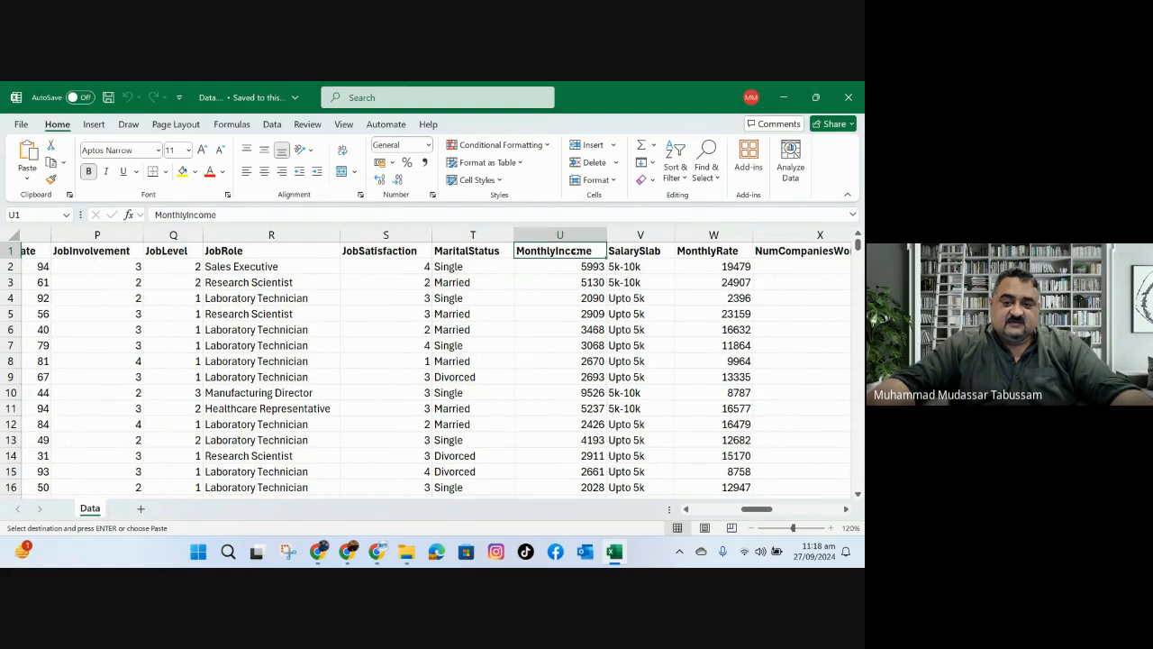
pyautogui.rightClick(576, 254)
pyautogui.click(609, 188)
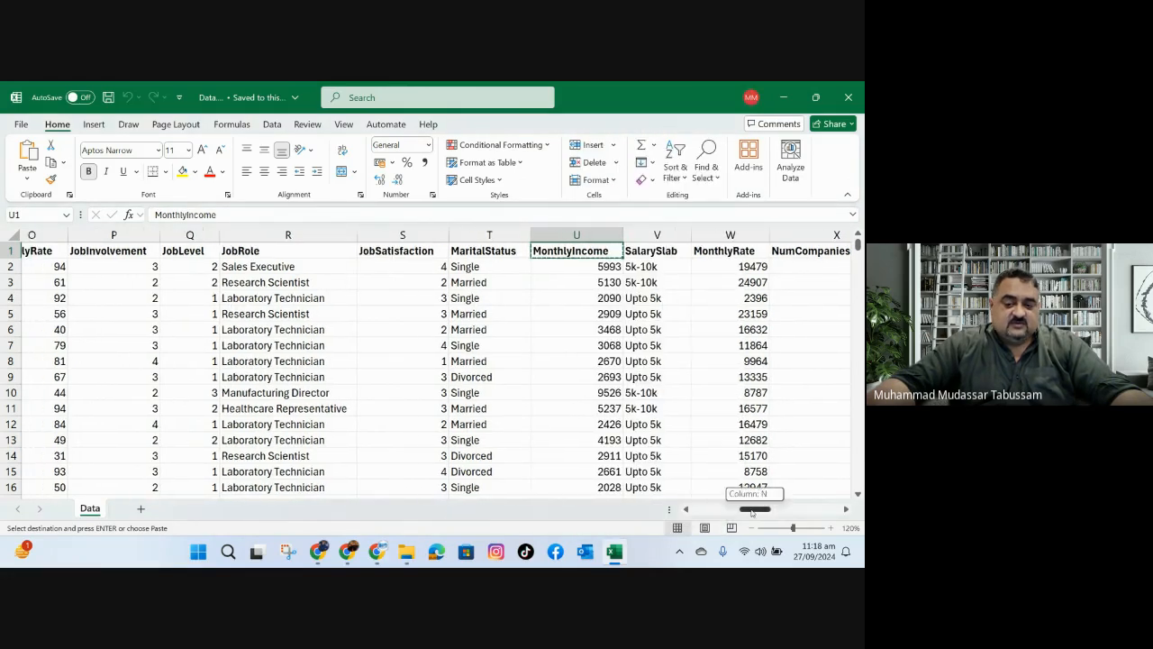
pyautogui.moveTo(756, 510); pyautogui.dragTo(751, 510)
# Back in Conversational Analytics, reopen the AgeGroup question for editing and replace "count" with "calculate total income".
pyautogui.moveTo(383, 559)
pyautogui.click(377, 478)
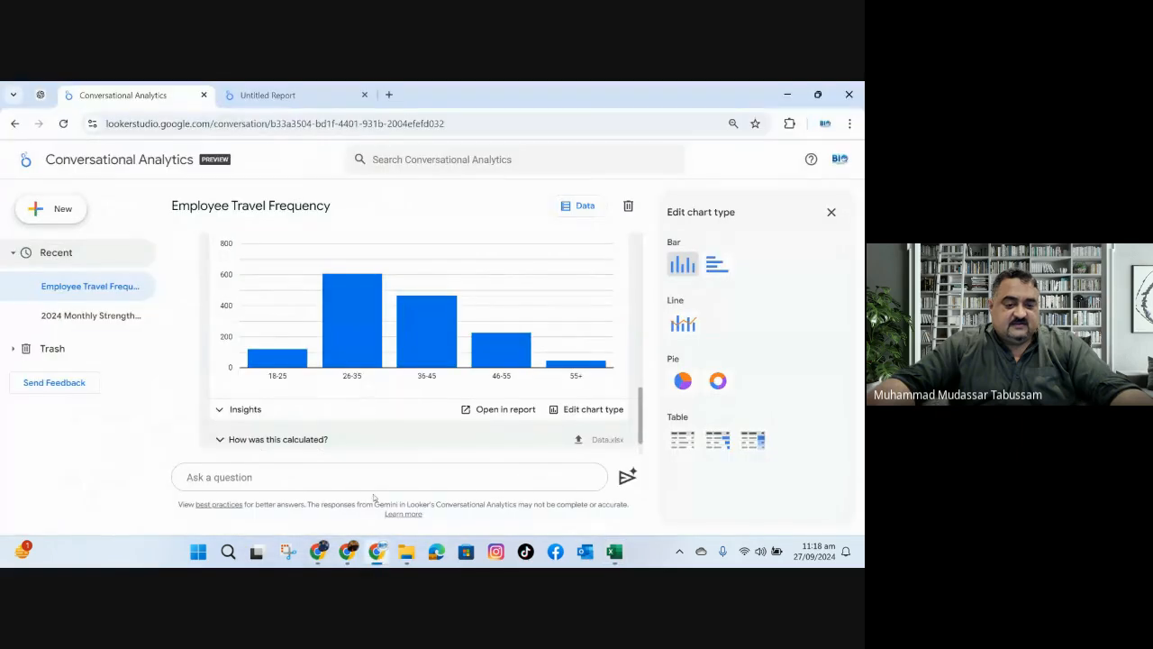
pyautogui.click(376, 479)
pyautogui.scroll(3, 457, 408)
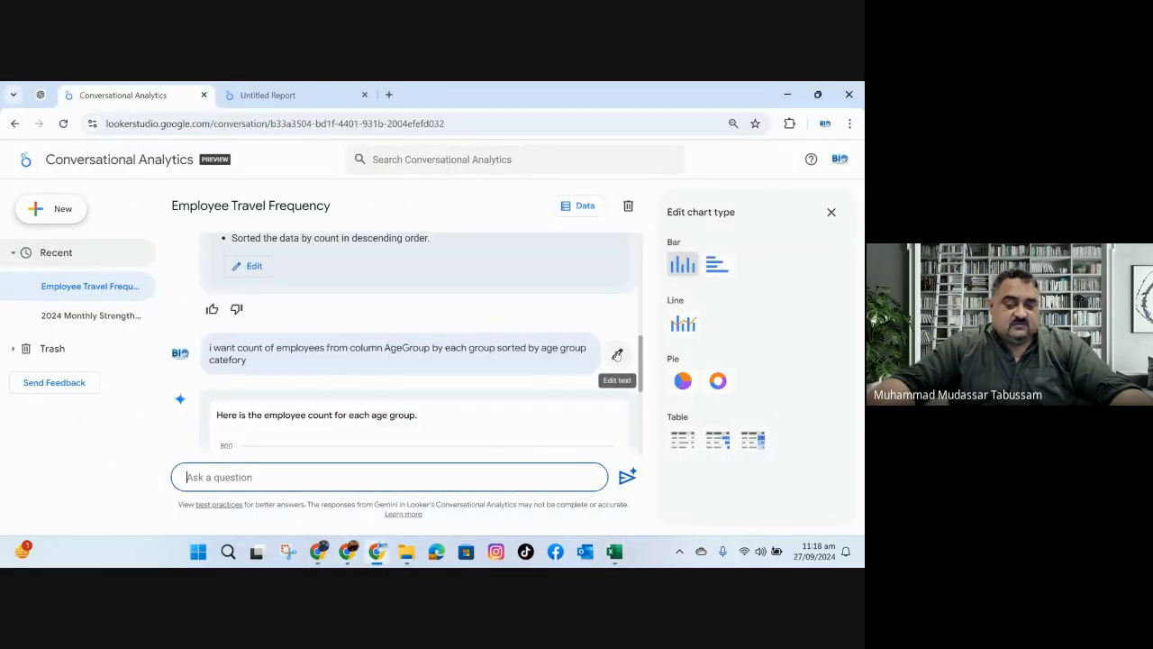
pyautogui.click(617, 355)
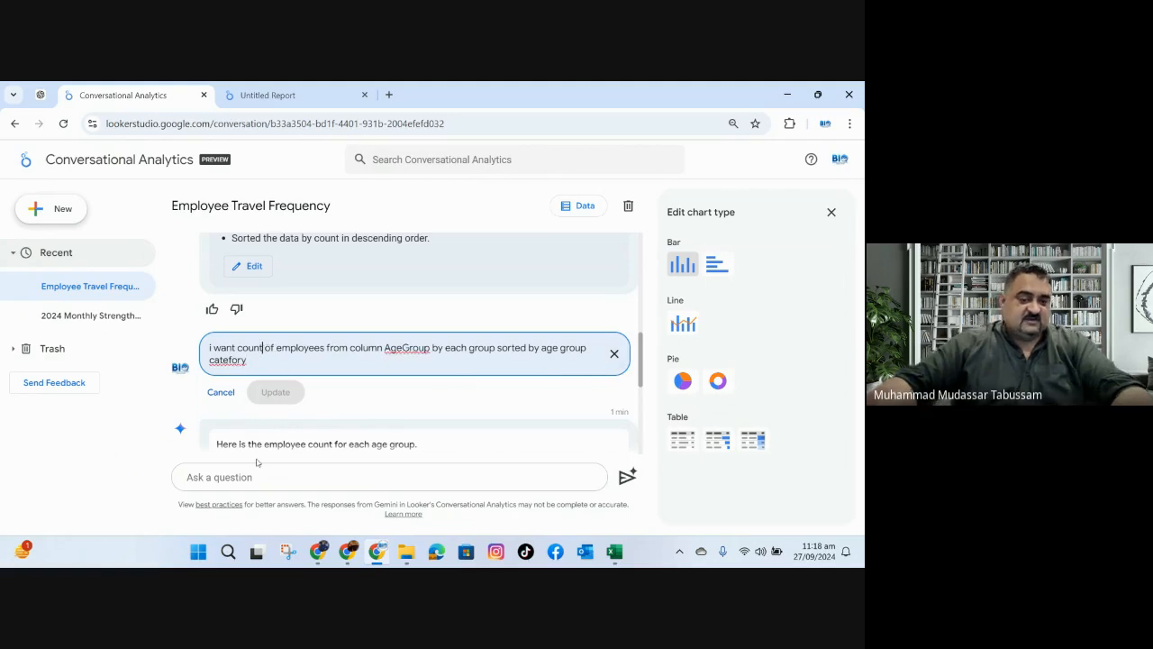
pyautogui.press('BackSpace')
pyautogui.press('BackSpace')
pyautogui.press('BackSpace')
pyautogui.press('BackSpace')
pyautogui.press('BackSpace')
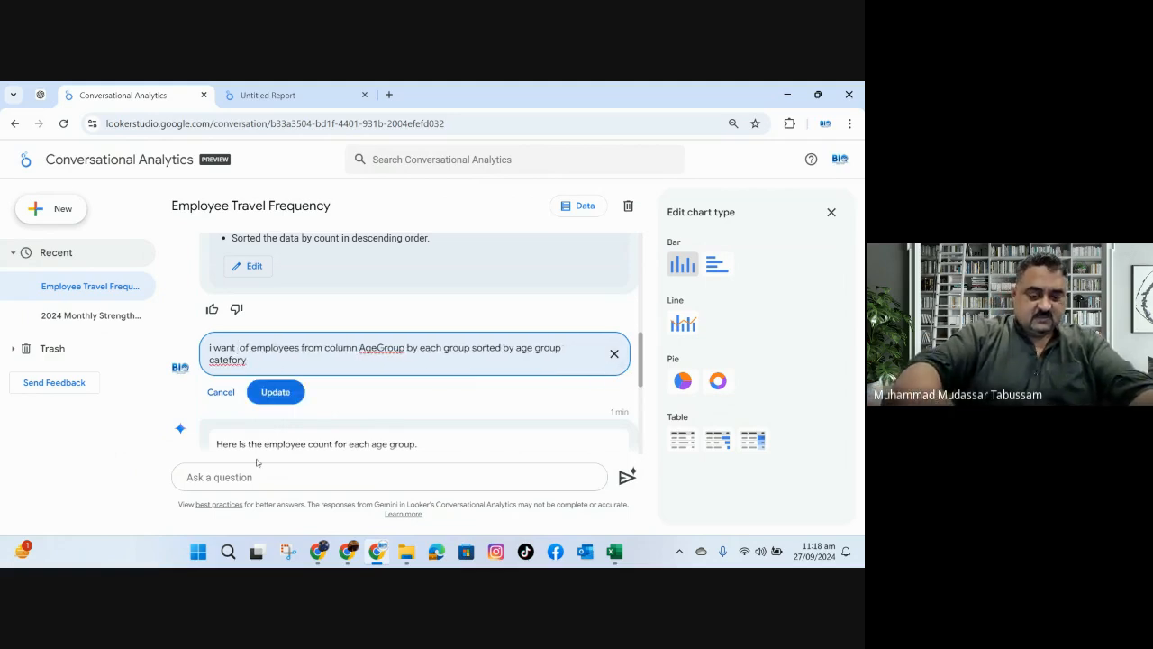
pyautogui.write('calculate')
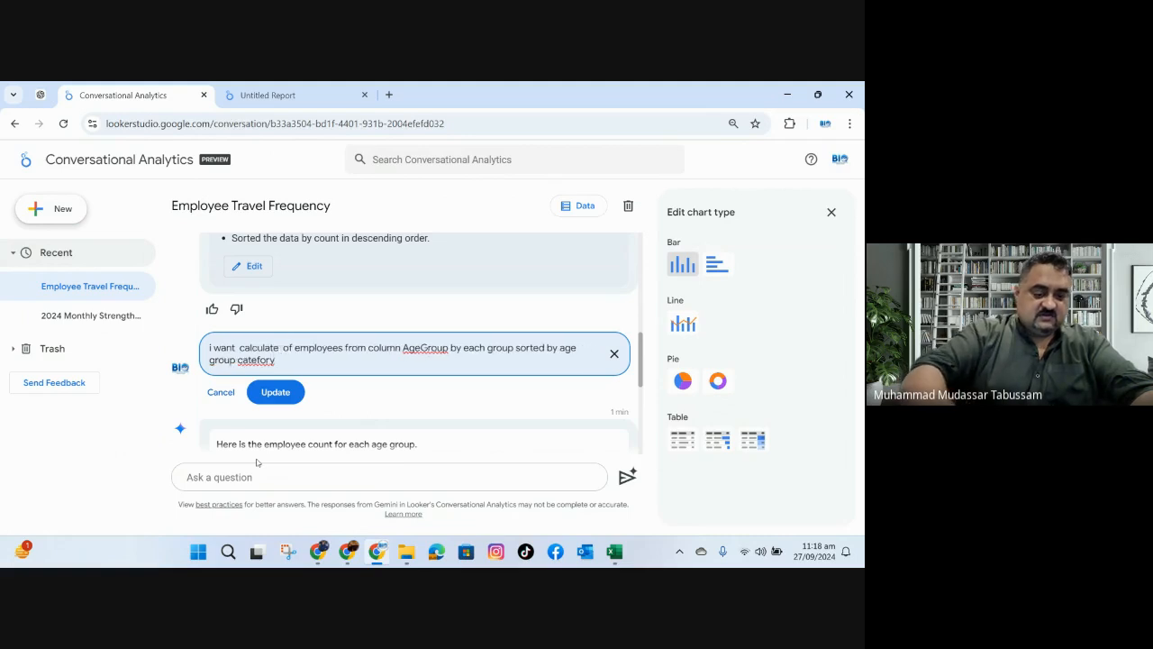
pyautogui.write(' total income')
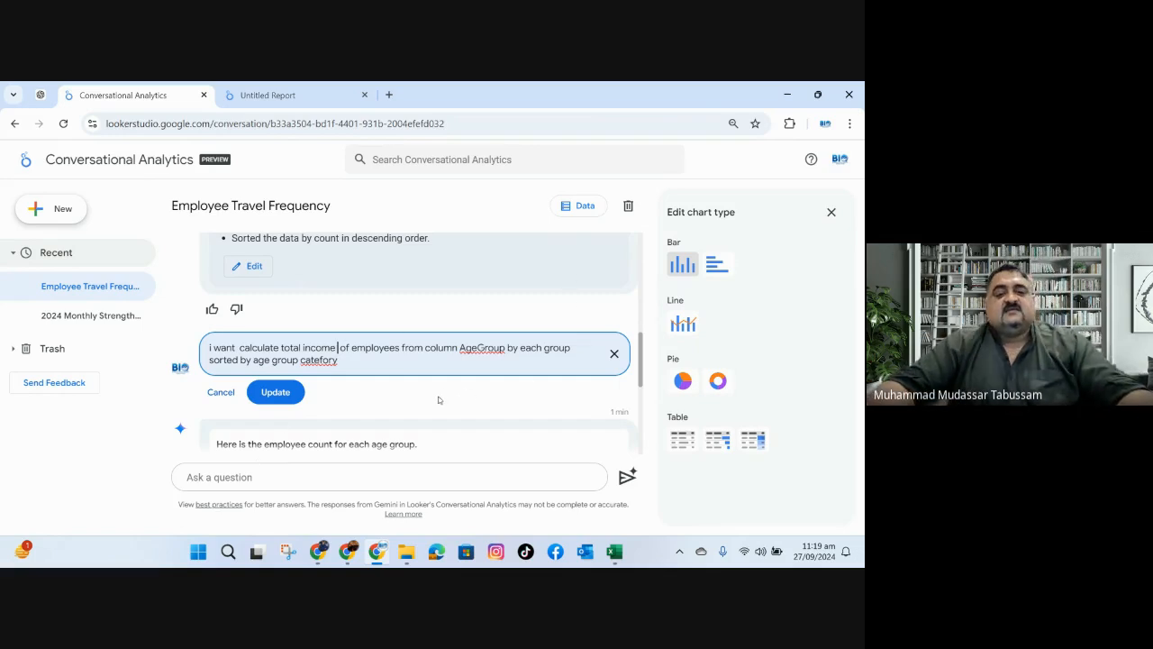
# Correct the AgeGroup question to read "to calculate" and "category", update the answer, and check the details of the resulting error.
pyautogui.rightClick(326, 360)
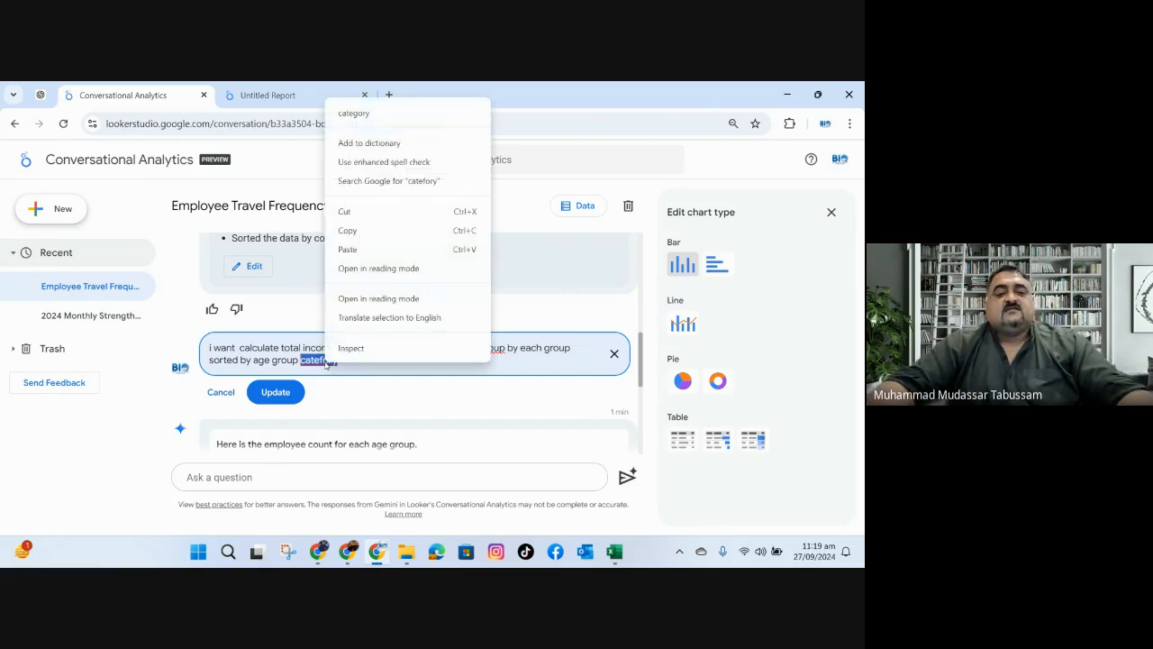
pyautogui.click(367, 116)
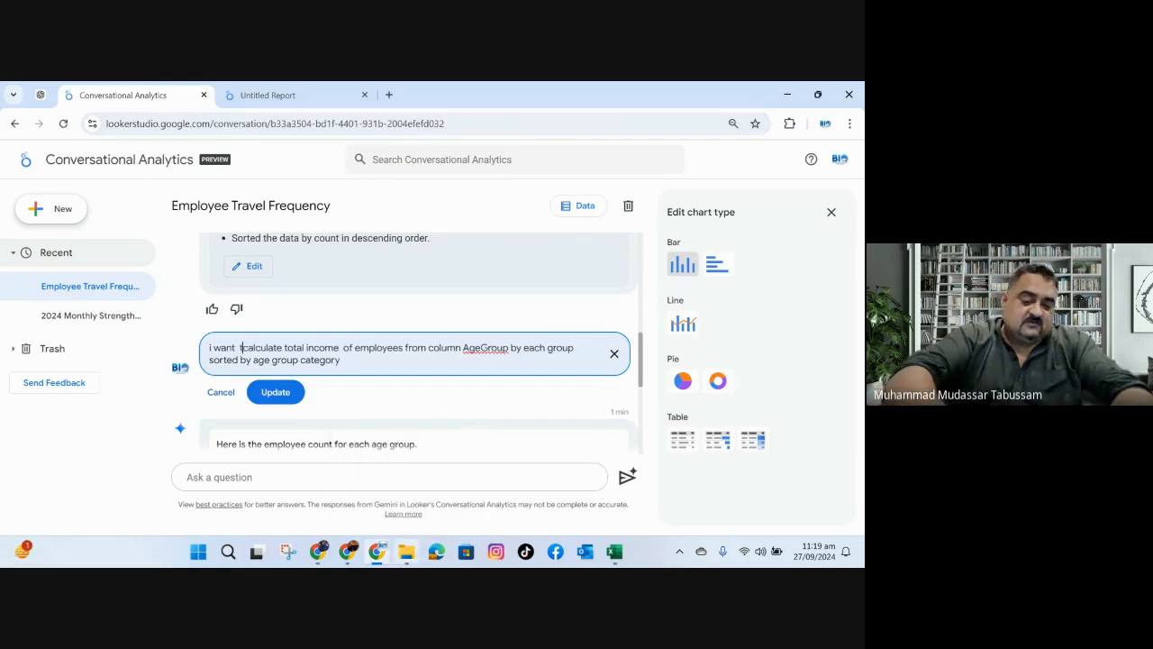
pyautogui.write('to')
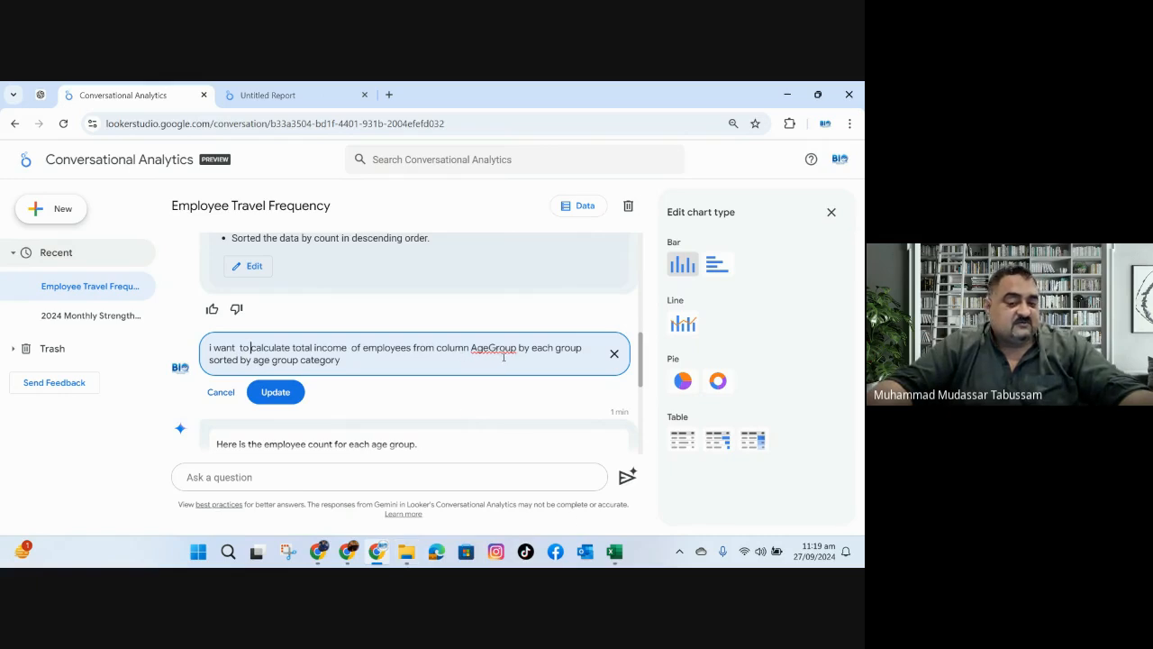
pyautogui.click(276, 392)
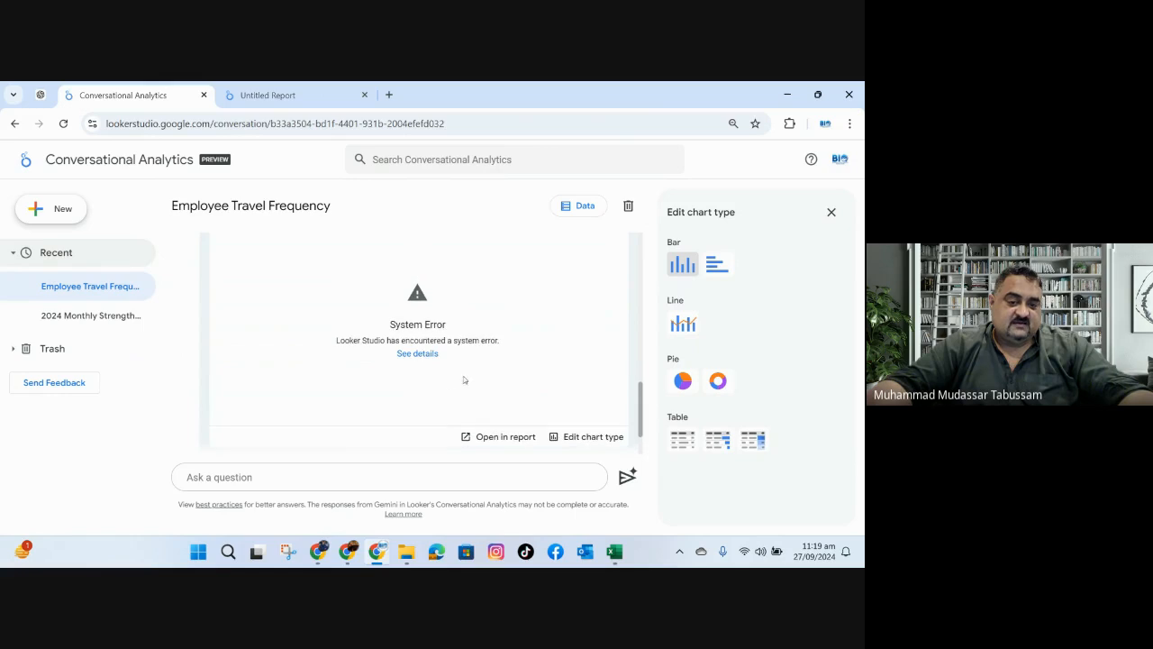
pyautogui.click(417, 353)
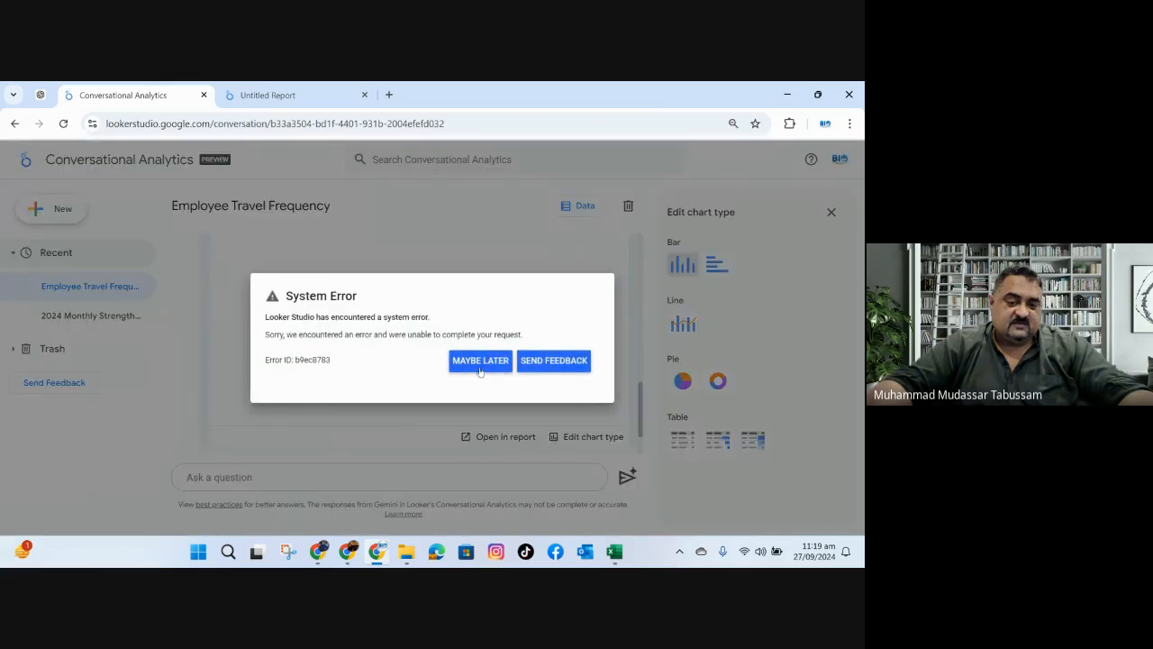
pyautogui.click(480, 360)
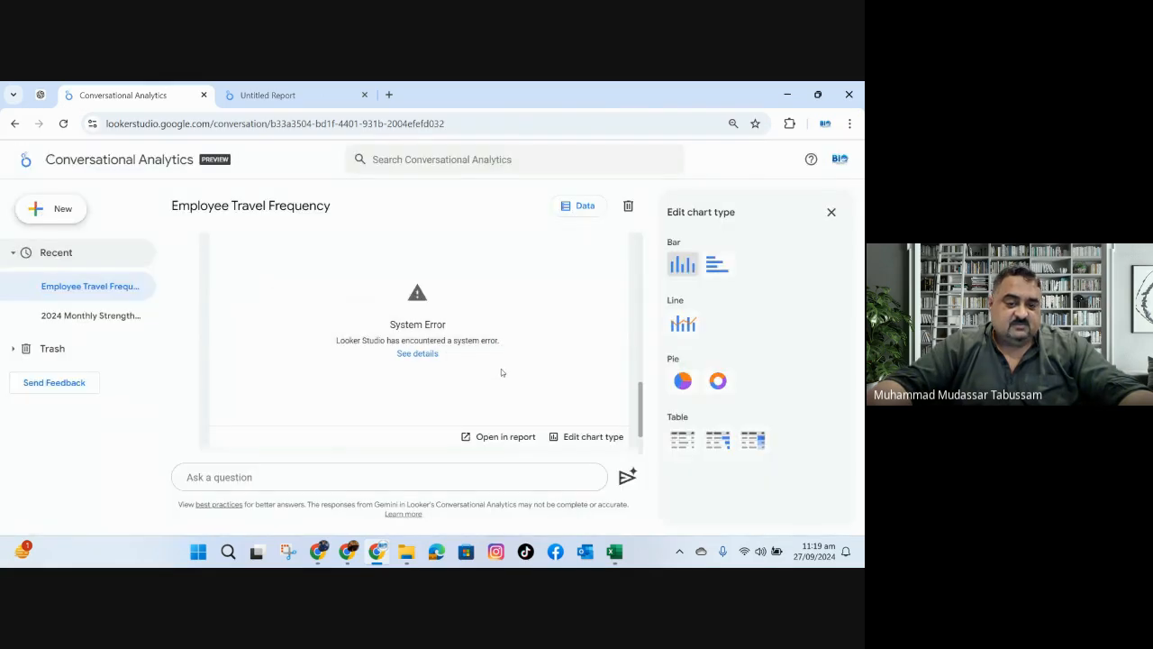
# Submit a new question: "i want to sum monthly income by age group".
pyautogui.click(416, 482)
pyautogui.write('i w')
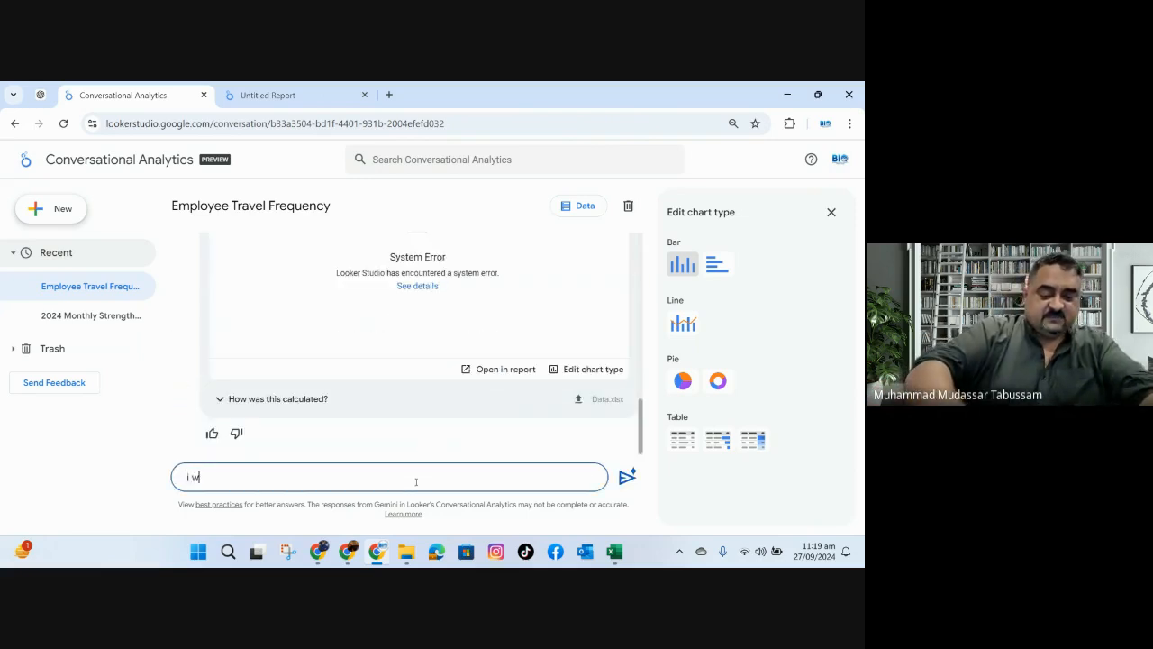
pyautogui.write('ant to')
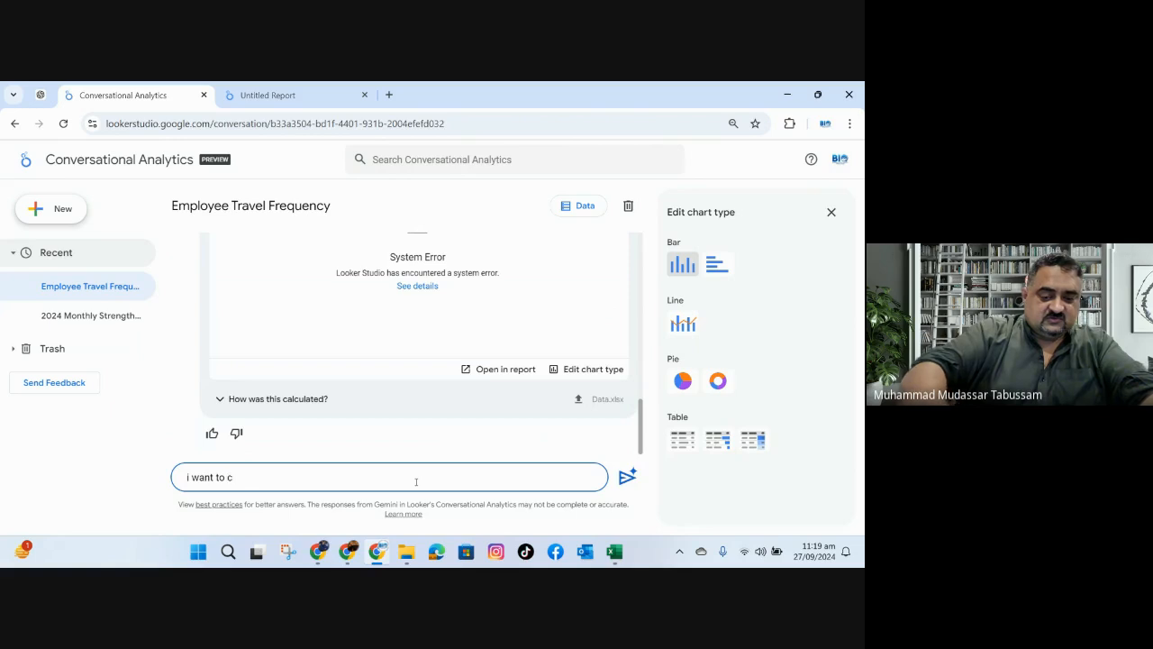
pyautogui.write(' sum mo')
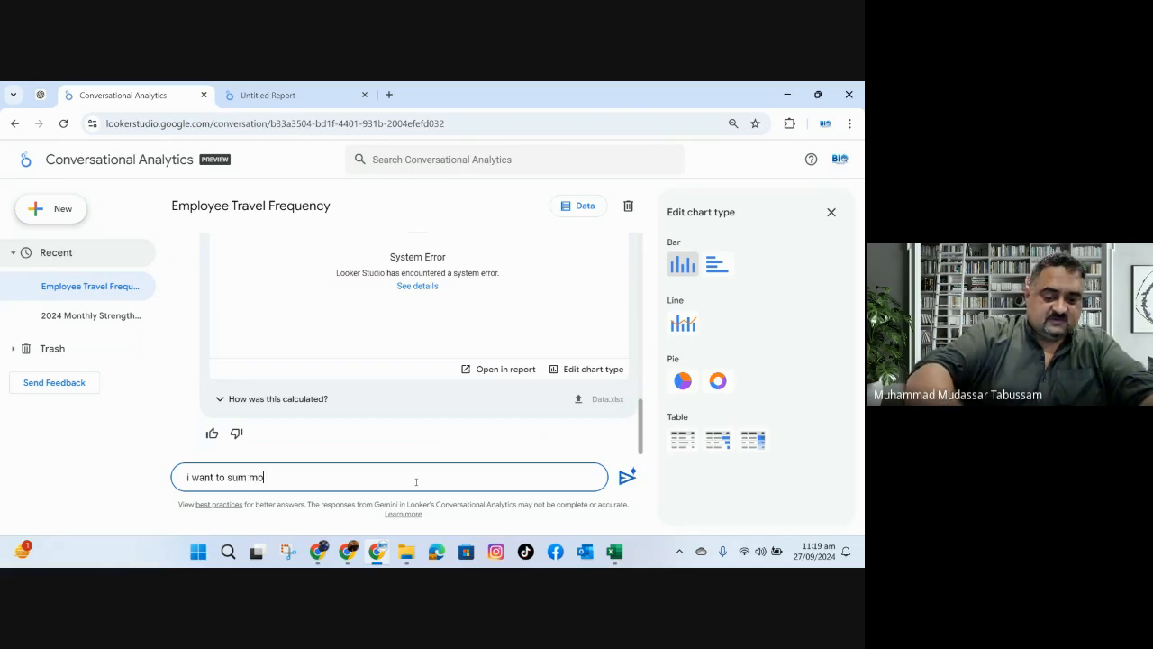
pyautogui.write('nthly income by age group')
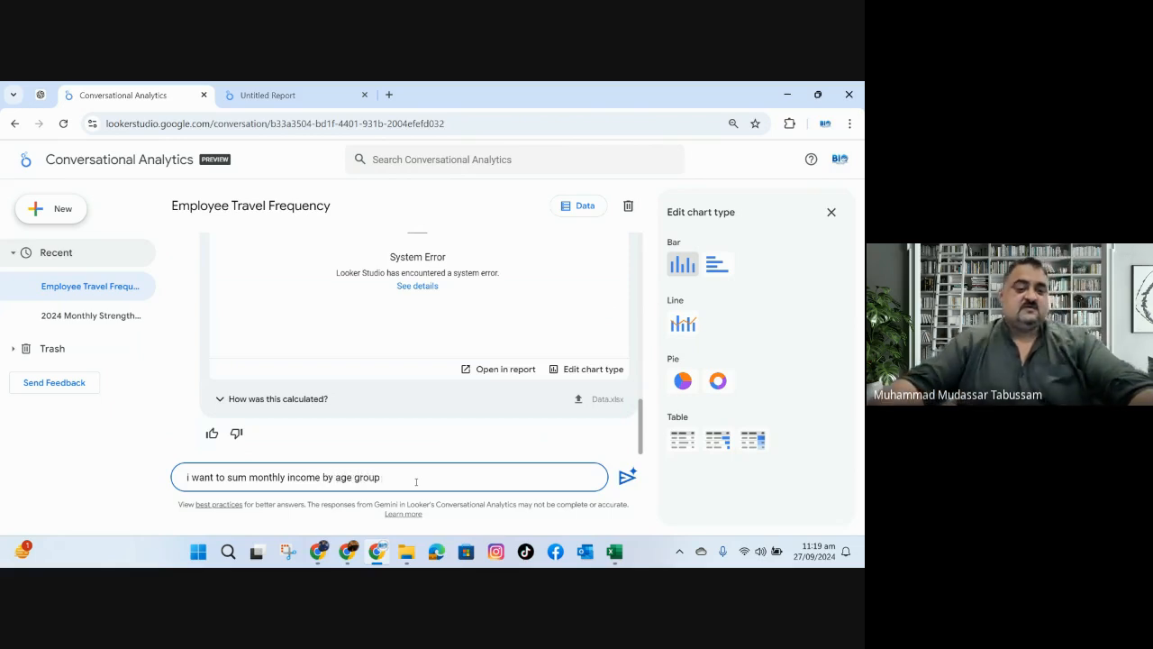
pyautogui.click(626, 478)
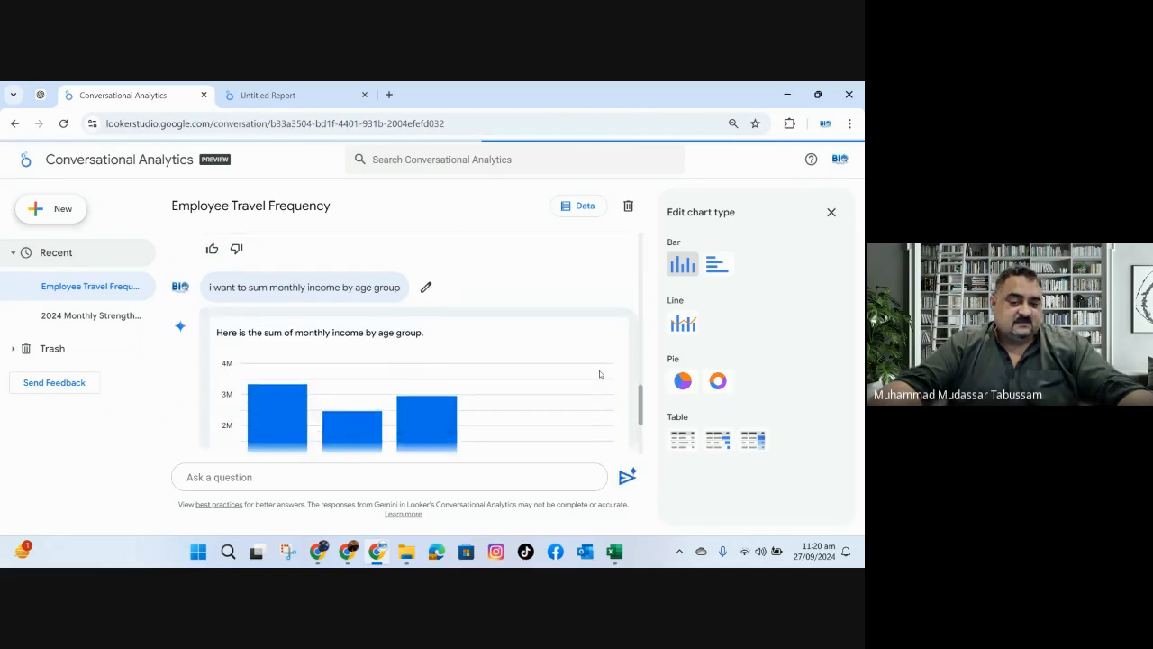
# Open the monthly income by age group chart in a new report and close the older untitled report.
pyautogui.scroll(-3, 599, 374)
pyautogui.scroll(1, 599, 375)
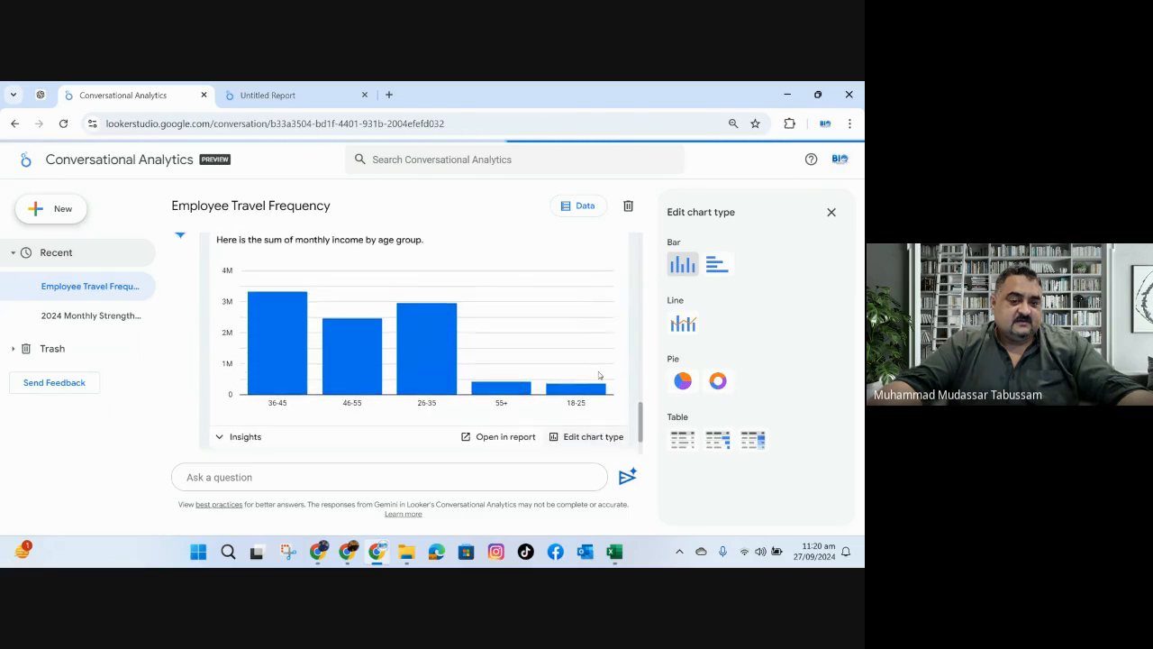
pyautogui.scroll(1, 522, 436)
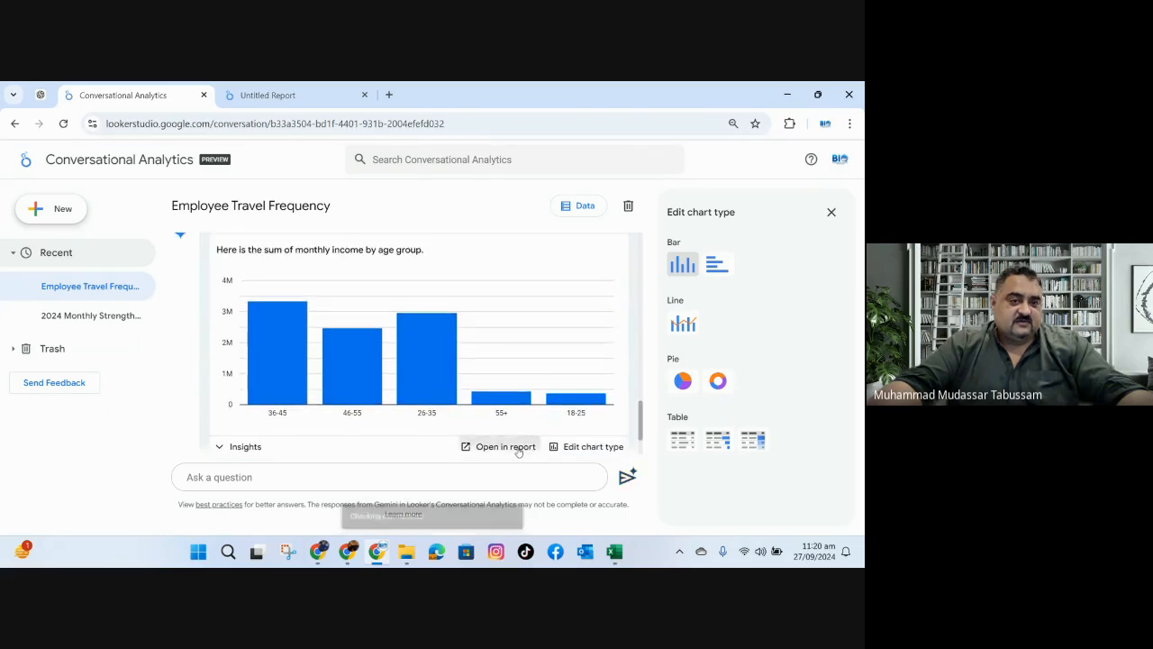
pyautogui.click(518, 450)
pyautogui.click(504, 99)
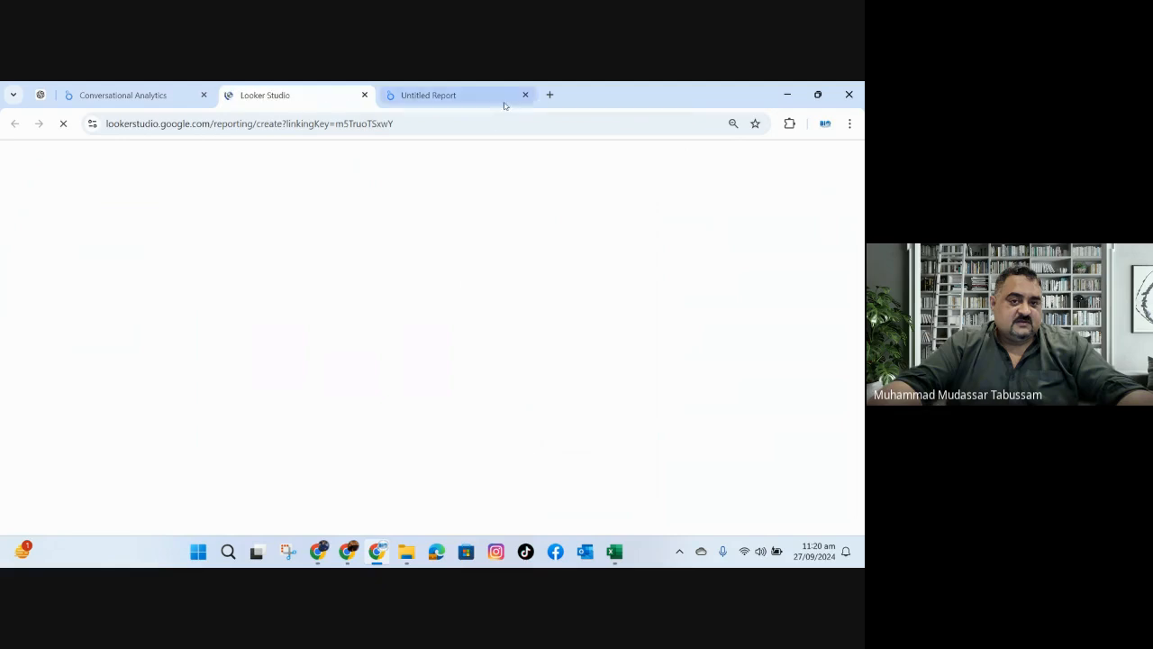
pyautogui.click(524, 96)
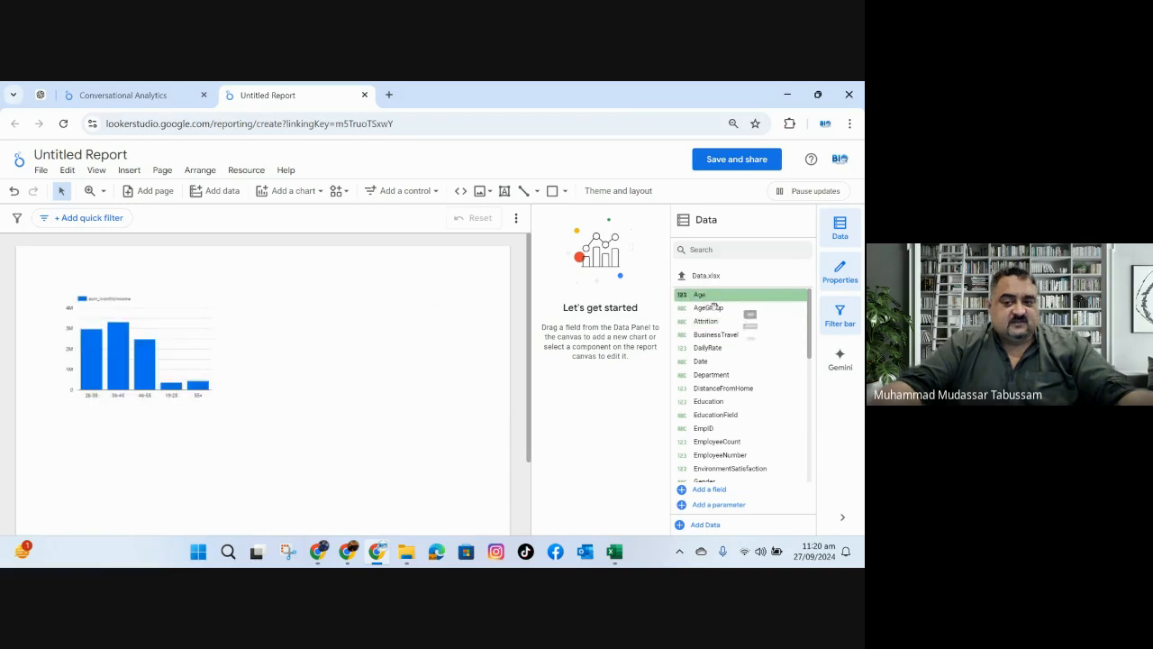
# Show data labels on the monthly income bar chart and enlarge it to cover most of the report page's width.
pyautogui.click(171, 304)
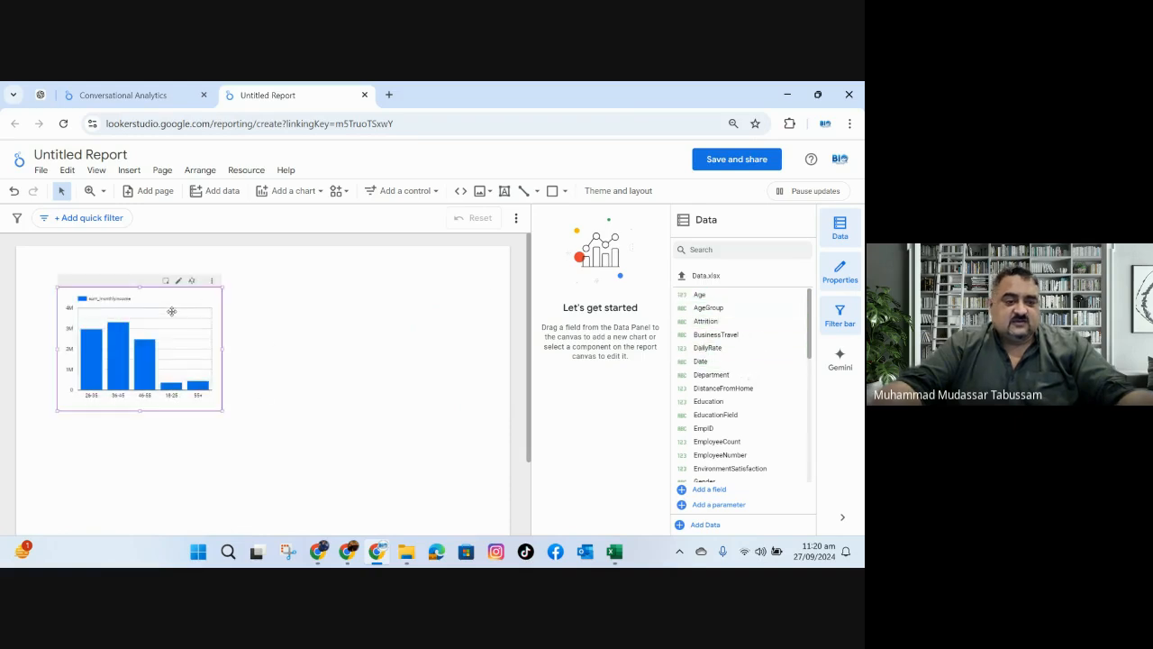
pyautogui.click(631, 249)
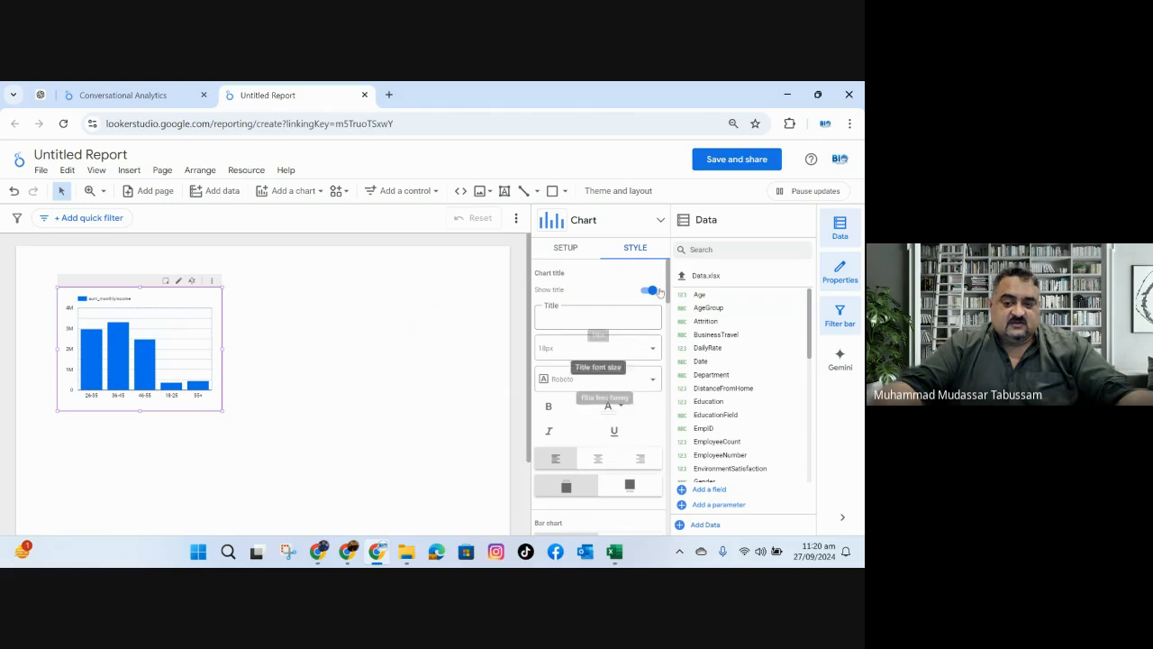
pyautogui.moveTo(668, 284); pyautogui.dragTo(667, 326)
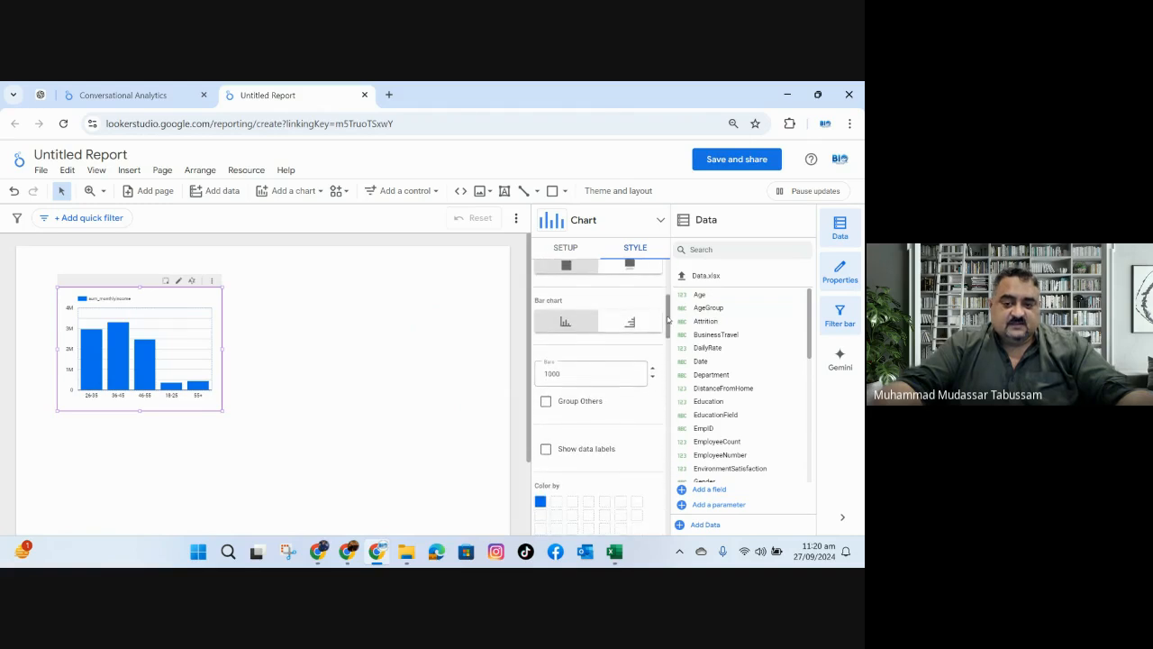
pyautogui.click(546, 449)
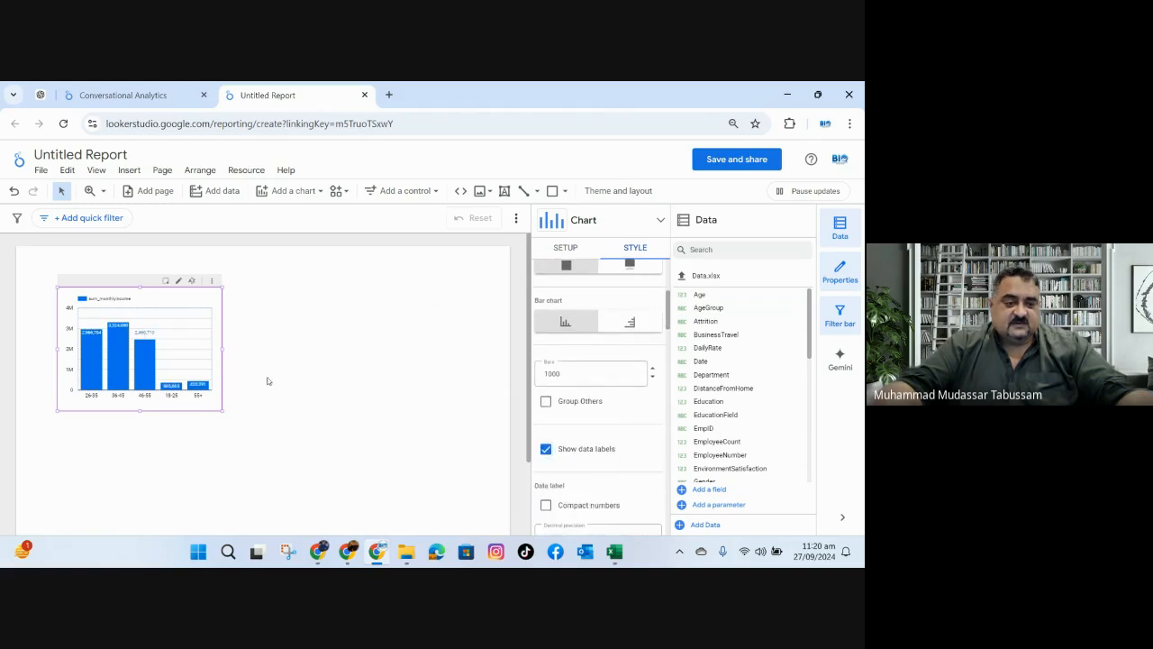
pyautogui.moveTo(220, 348); pyautogui.dragTo(449, 349)
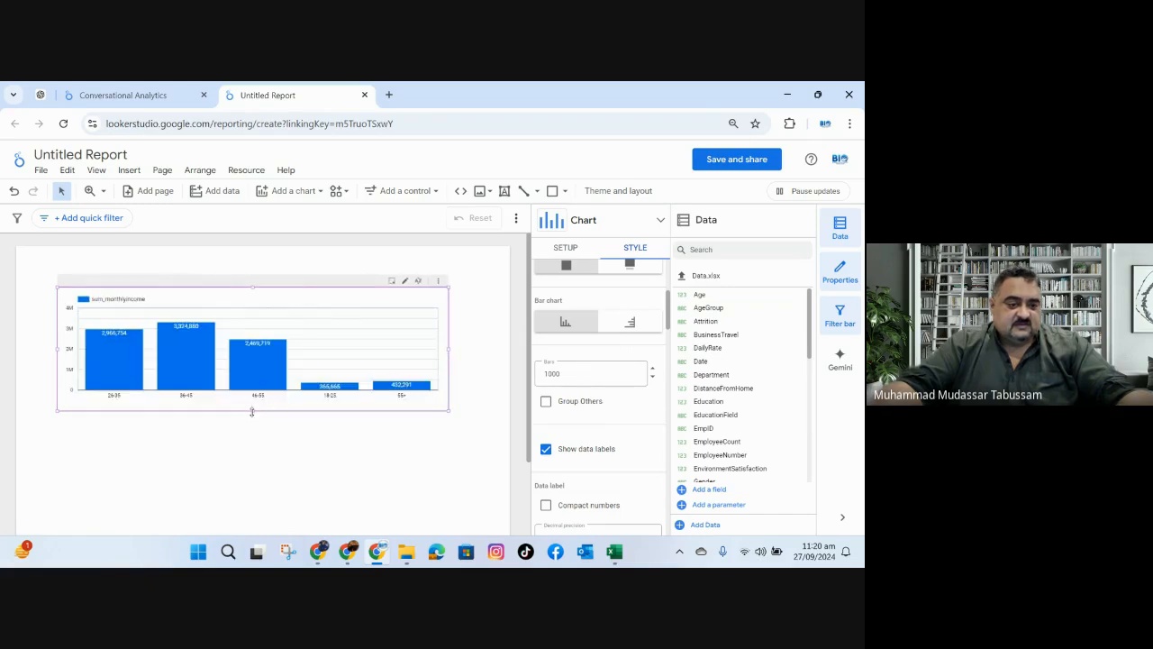
pyautogui.moveTo(251, 412); pyautogui.dragTo(241, 497)
# Inspect the formula behind the chart's sum_monthlyincome metric without changing it.
pyautogui.scroll(-1, 573, 466)
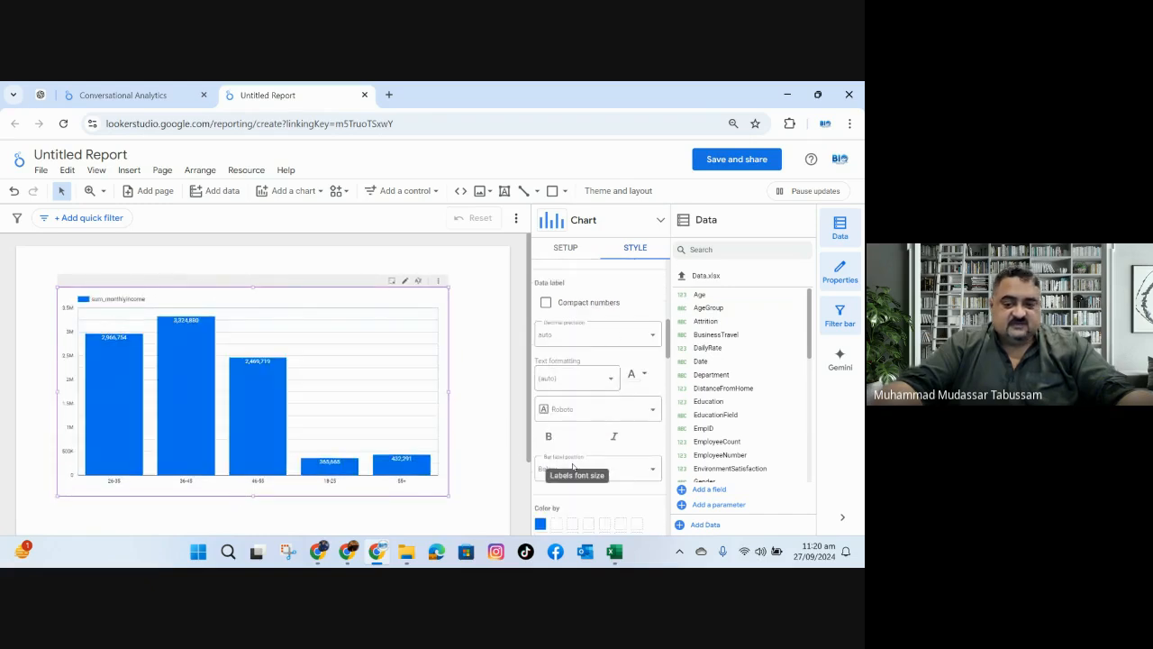
pyautogui.click(564, 247)
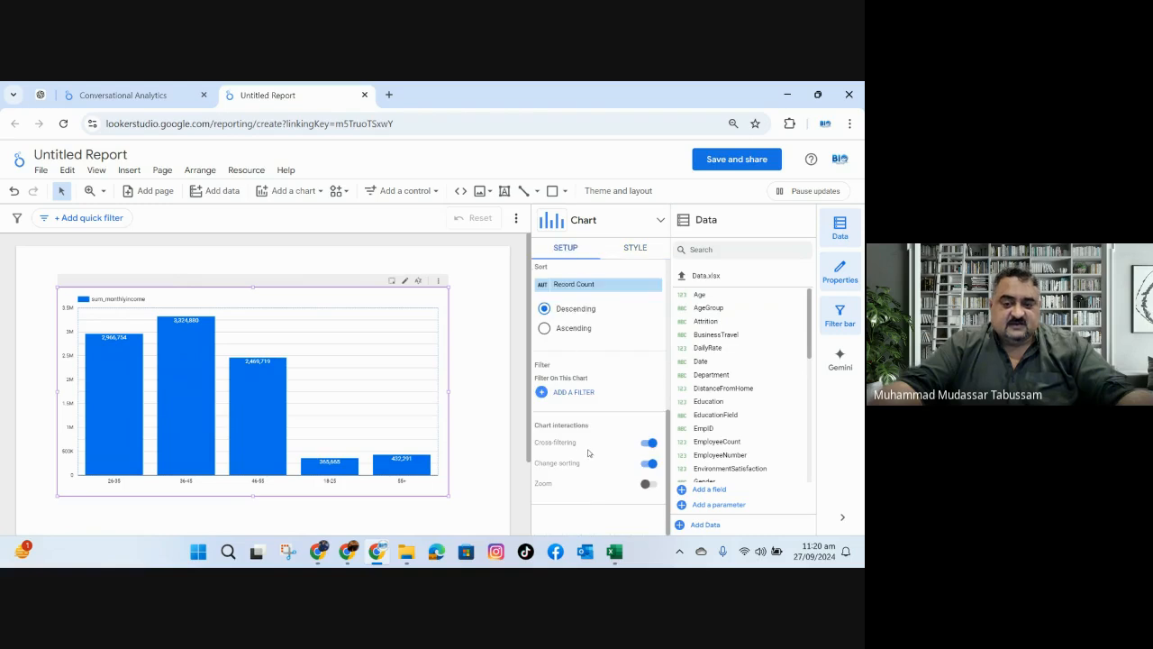
pyautogui.scroll(5, 588, 453)
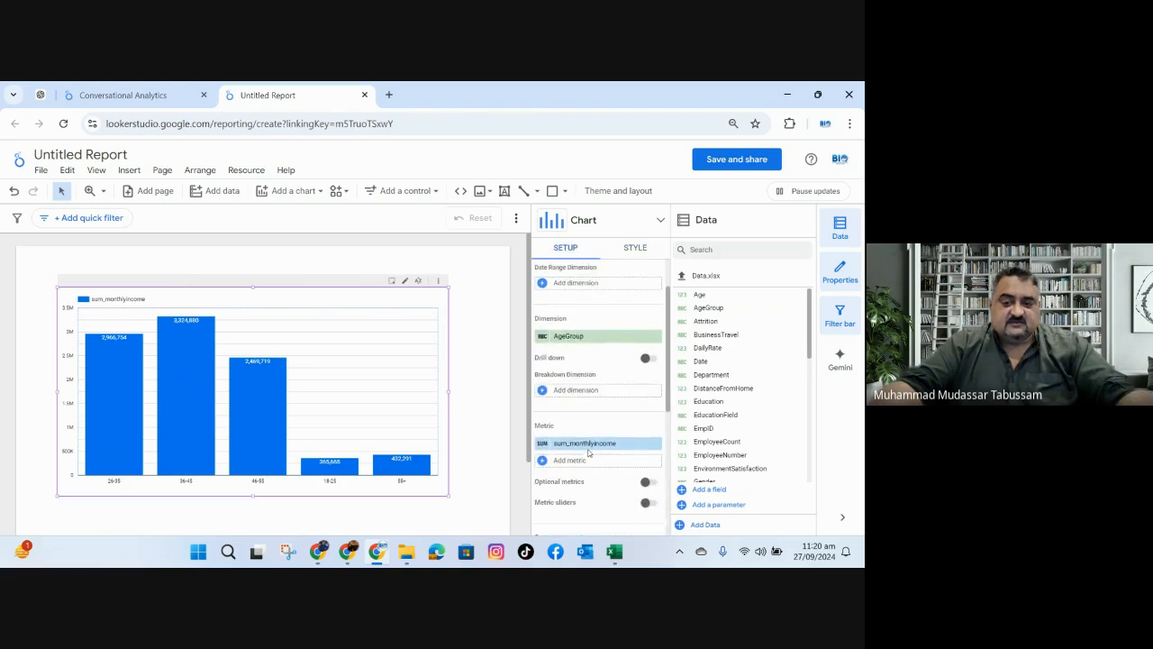
pyautogui.click(541, 445)
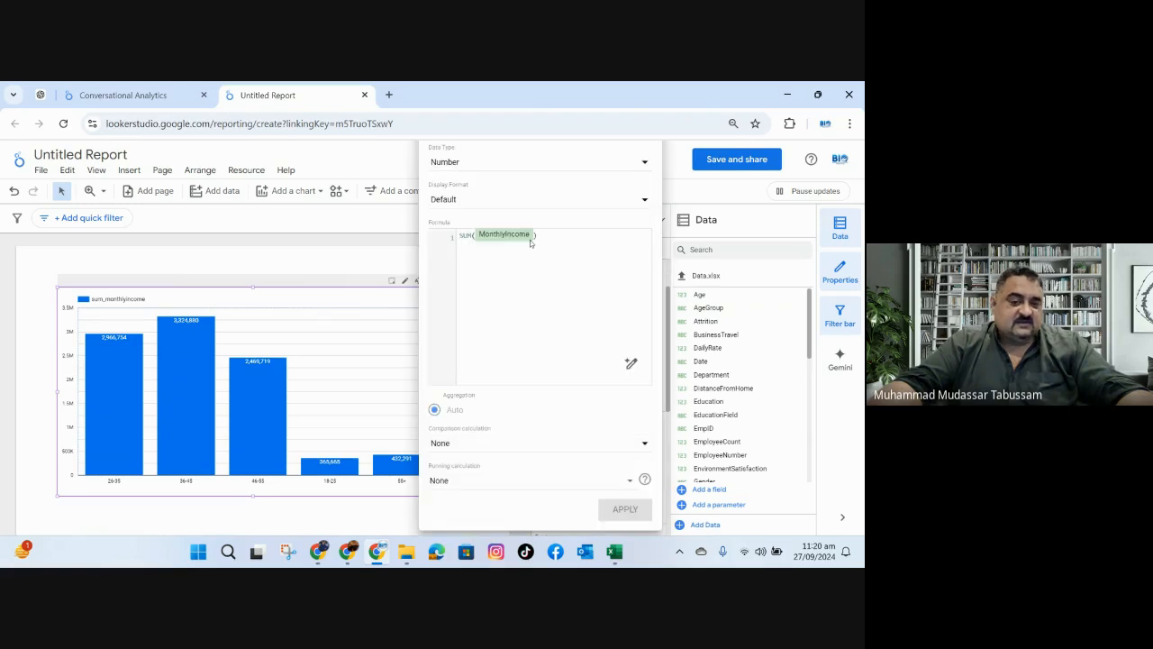
pyautogui.click(363, 160)
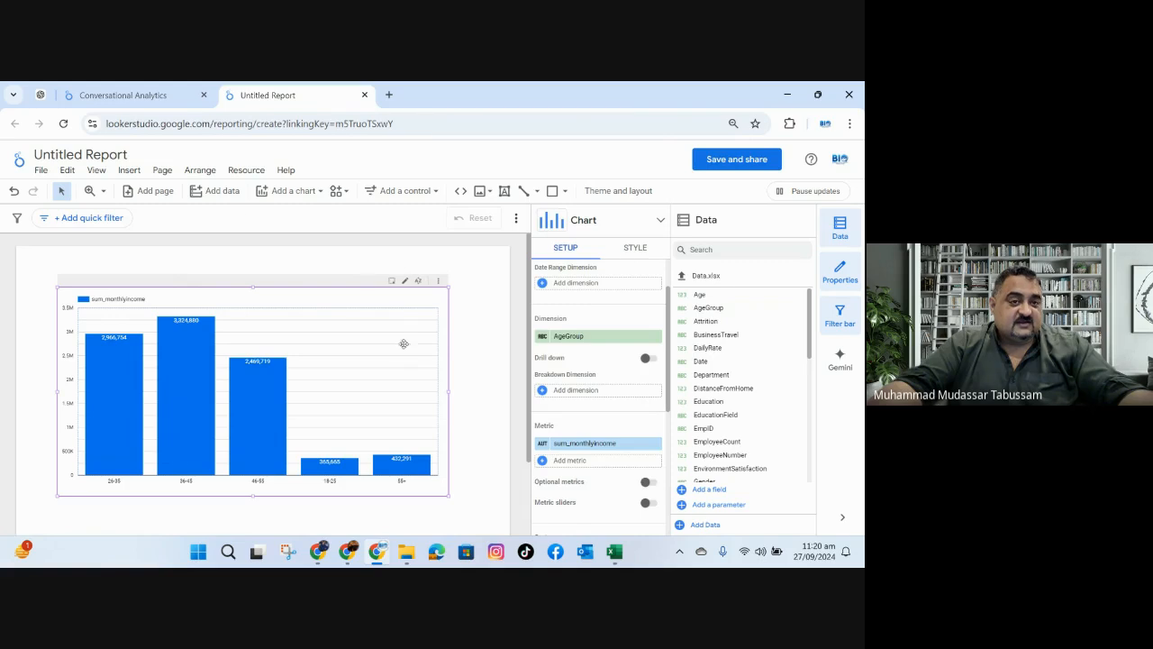
# Compare the monthly income answer in Conversational Analytics with the source columns in the Excel employee workbook.
pyautogui.click(161, 98)
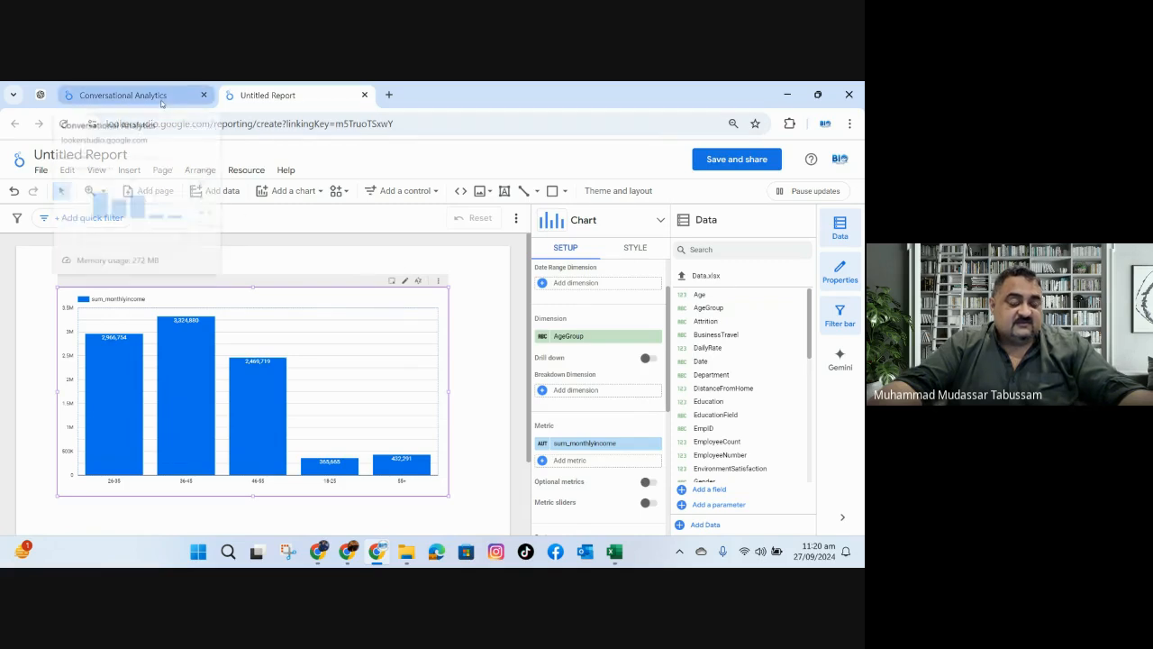
pyautogui.click(614, 552)
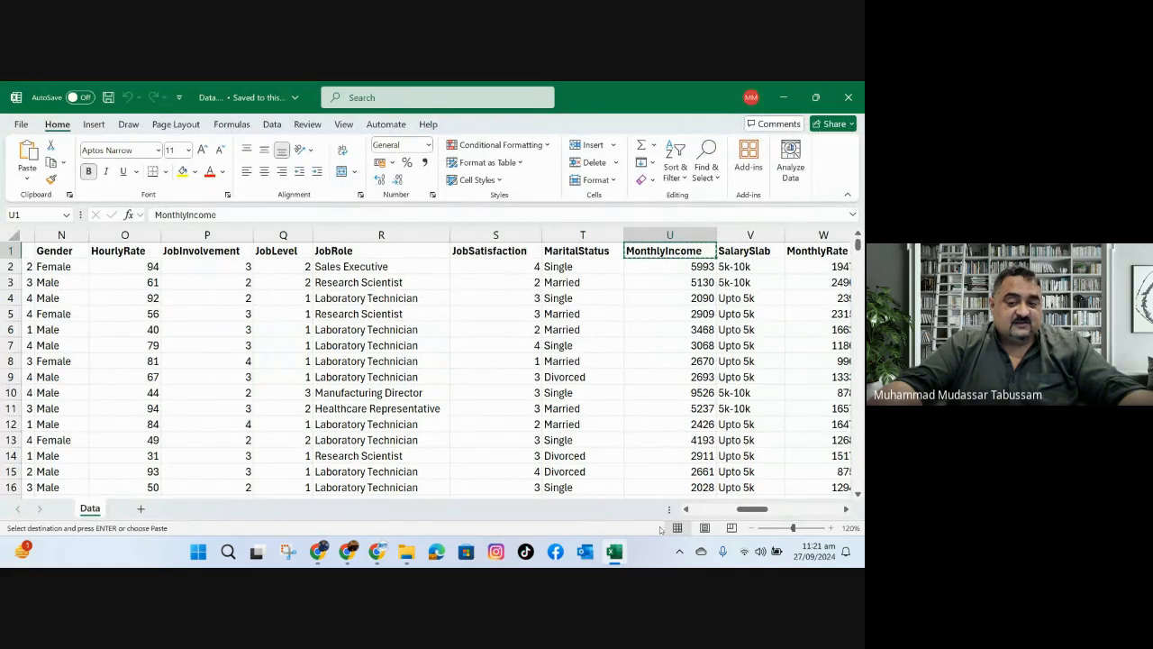
pyautogui.moveTo(757, 510); pyautogui.dragTo(718, 509)
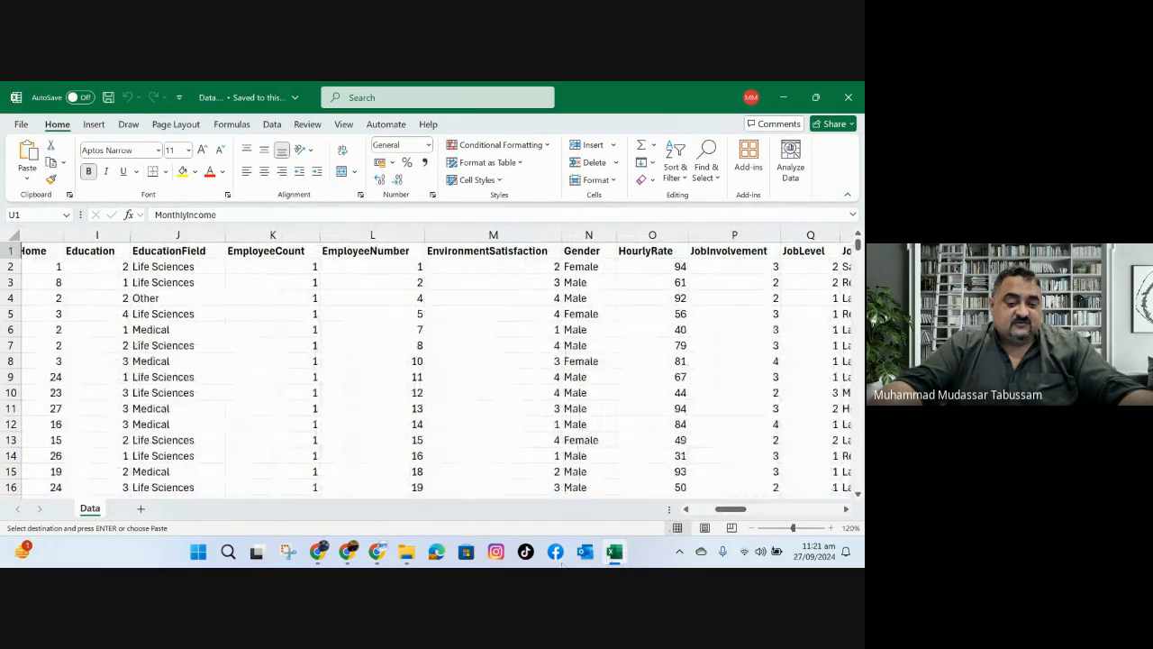
pyautogui.click(377, 551)
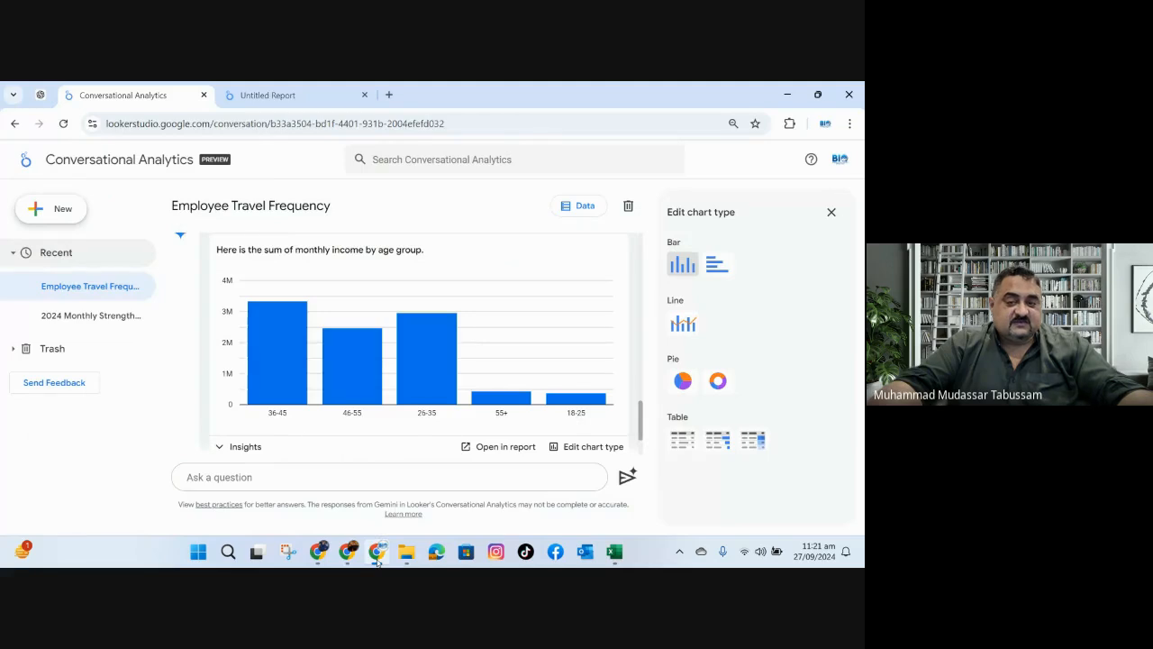
# Return to the untitled report and save it, acknowledging data access with the owner's credentials.
pyautogui.click(270, 94)
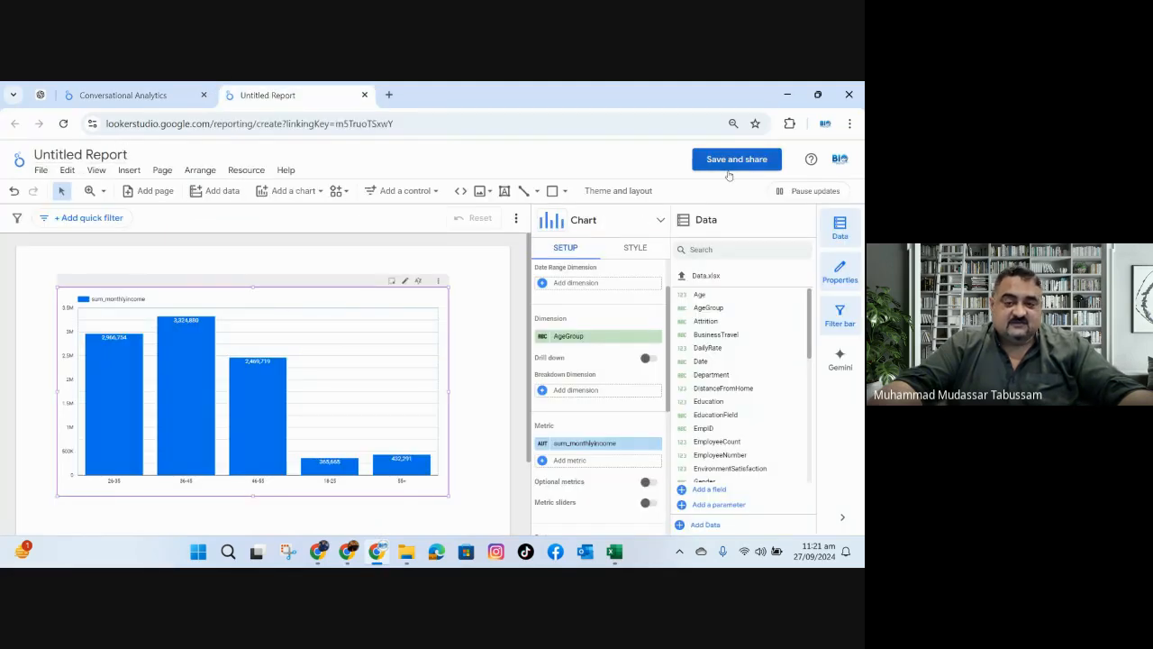
pyautogui.click(735, 162)
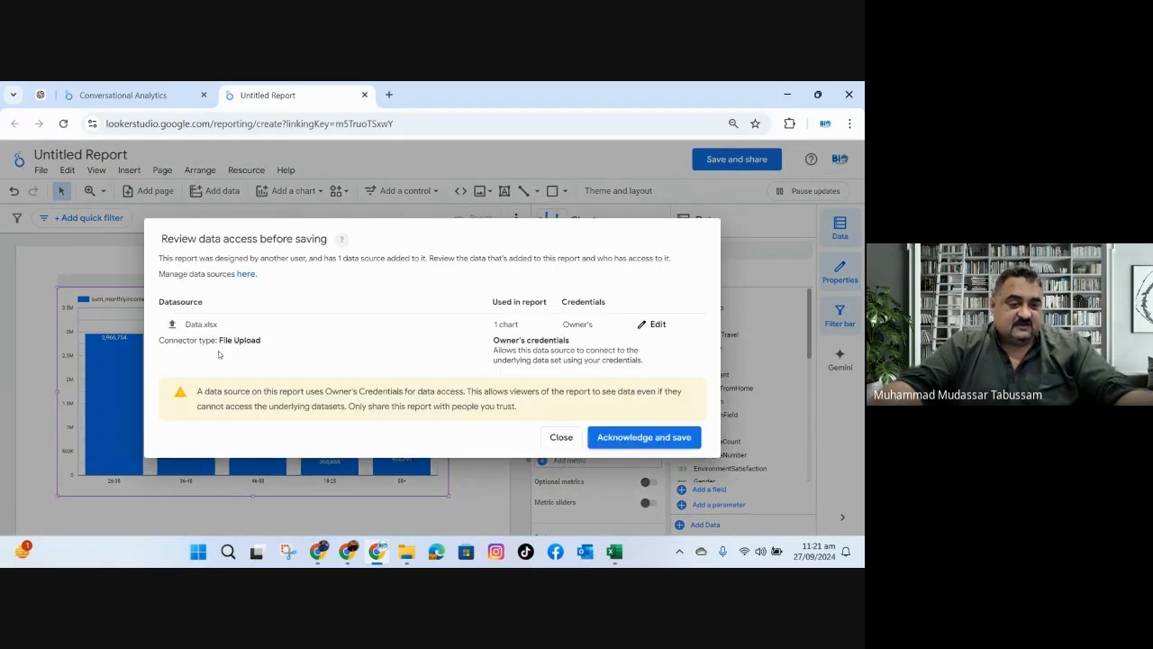
pyautogui.click(644, 438)
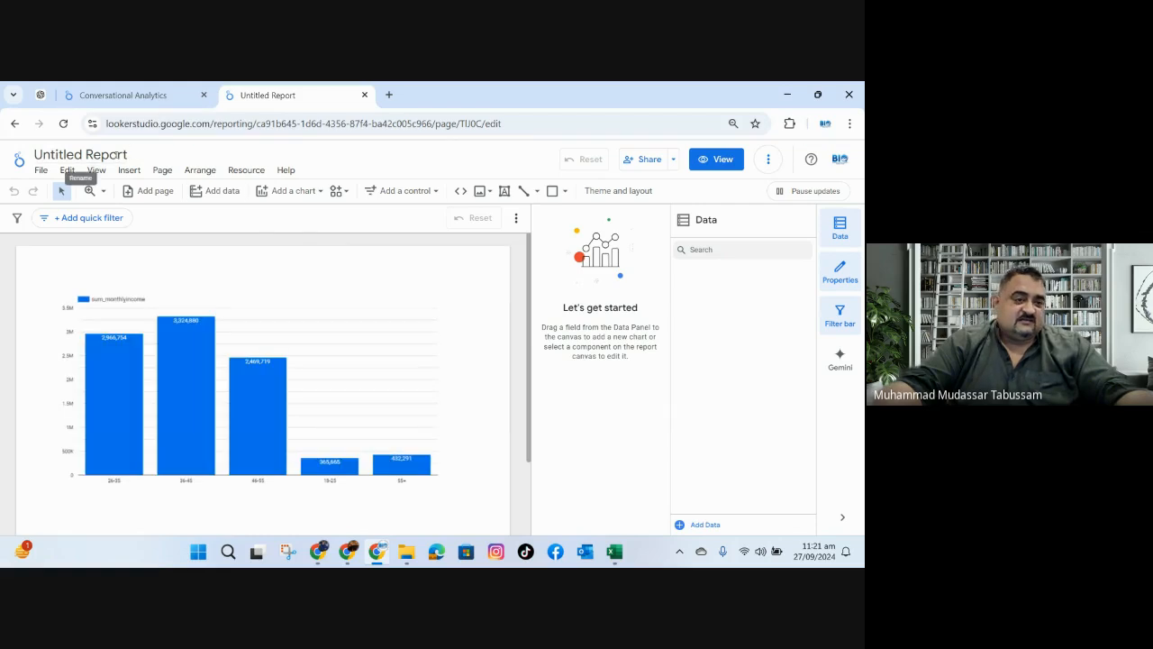
# Review the report's people-sharing options, including the Viewer and Editor roles and the report access settings, without inviting anyone.
pyautogui.moveTo(127, 154); pyautogui.dragTo(42, 155)
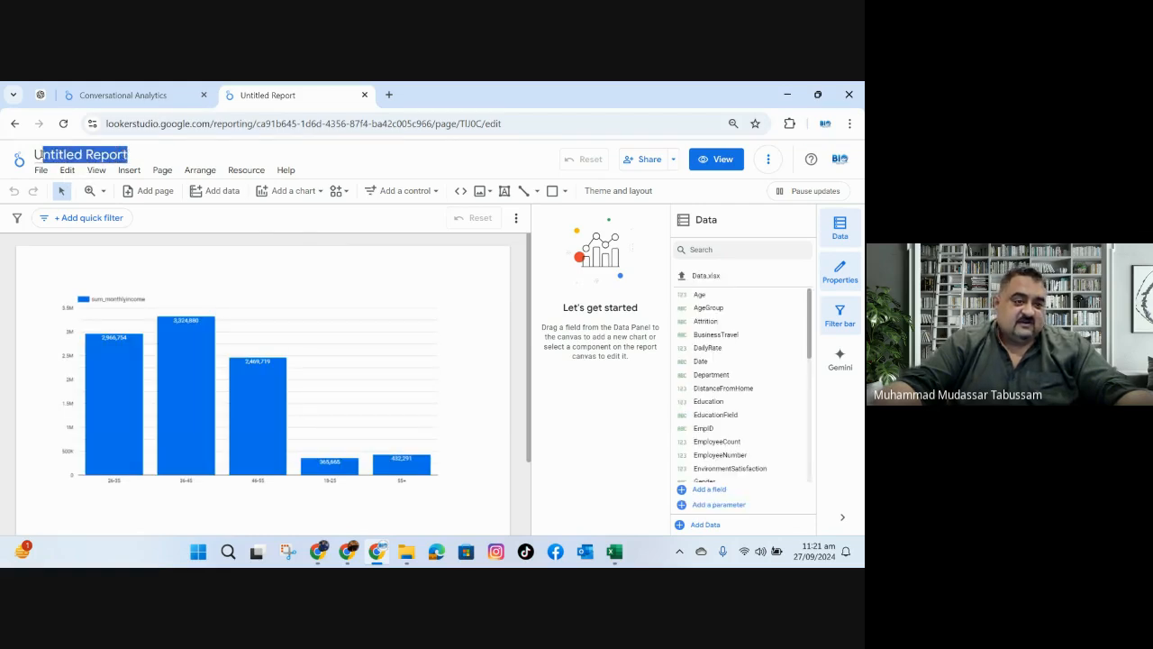
pyautogui.click(677, 161)
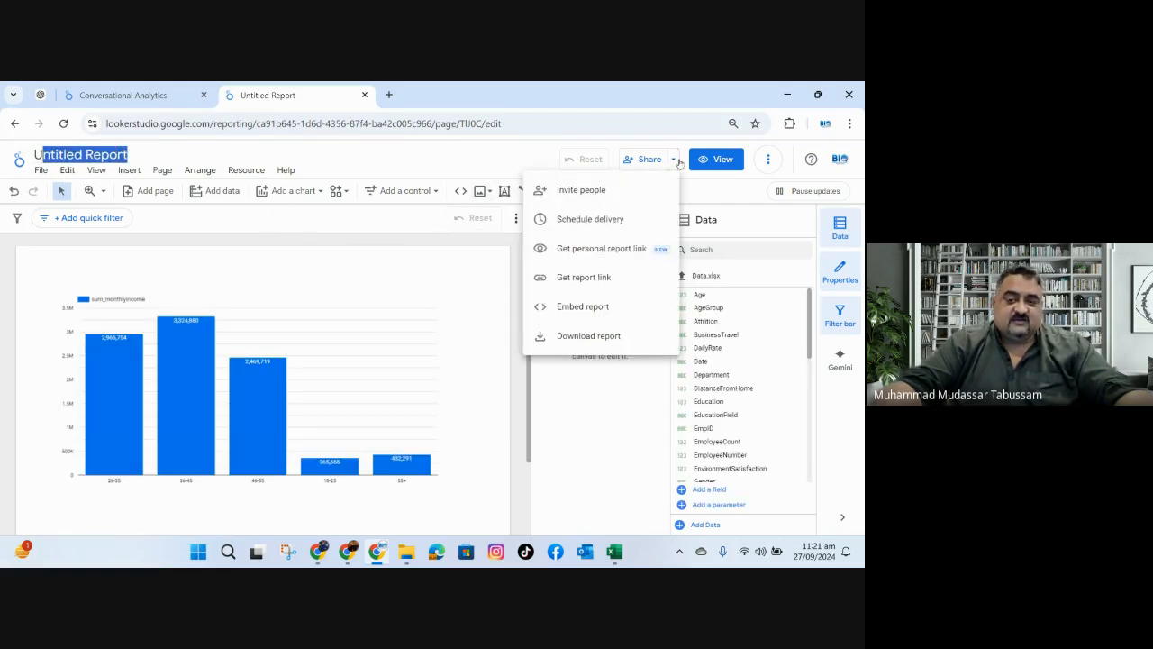
pyautogui.click(595, 192)
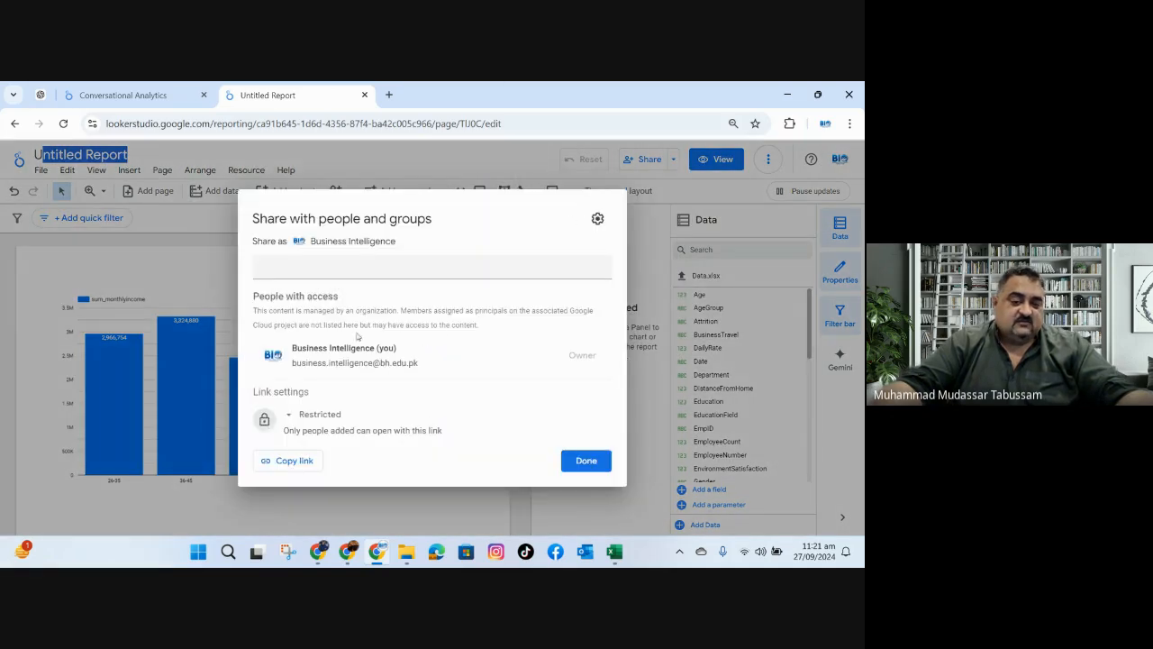
pyautogui.click(342, 268)
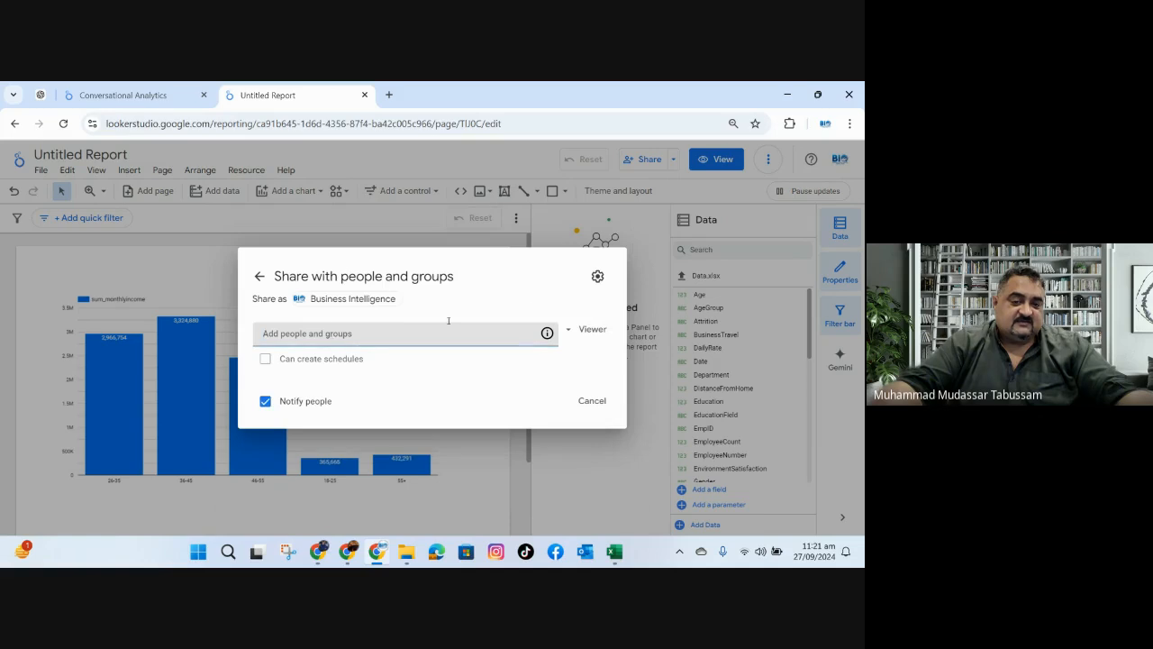
pyautogui.click(586, 330)
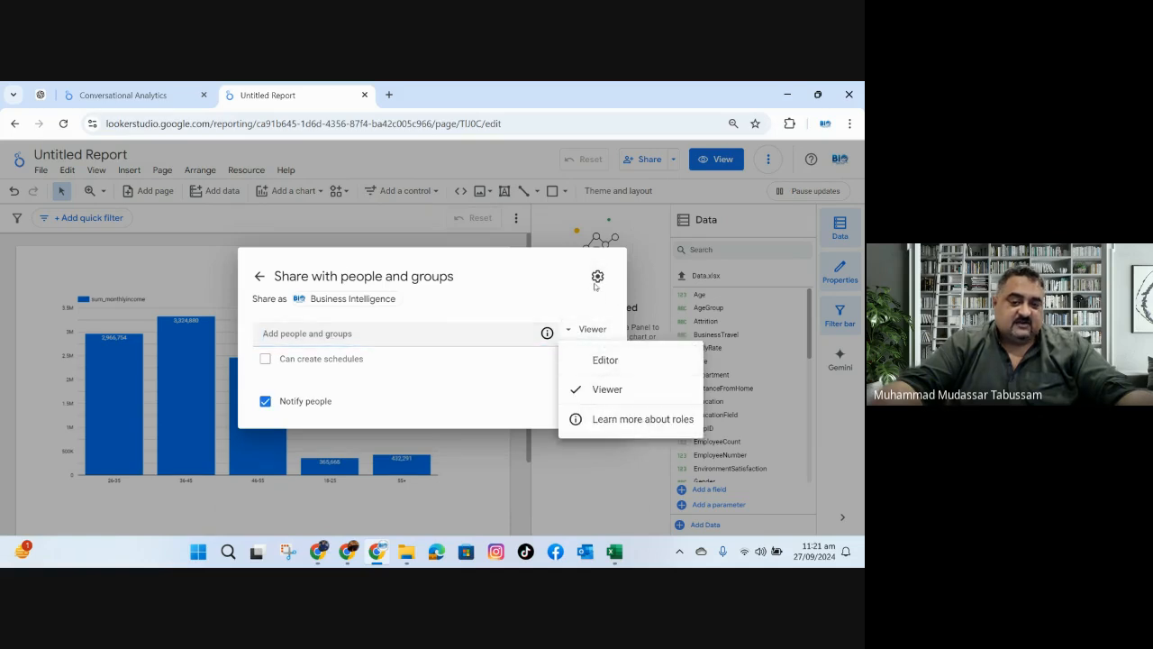
pyautogui.click(595, 285)
pyautogui.click(597, 279)
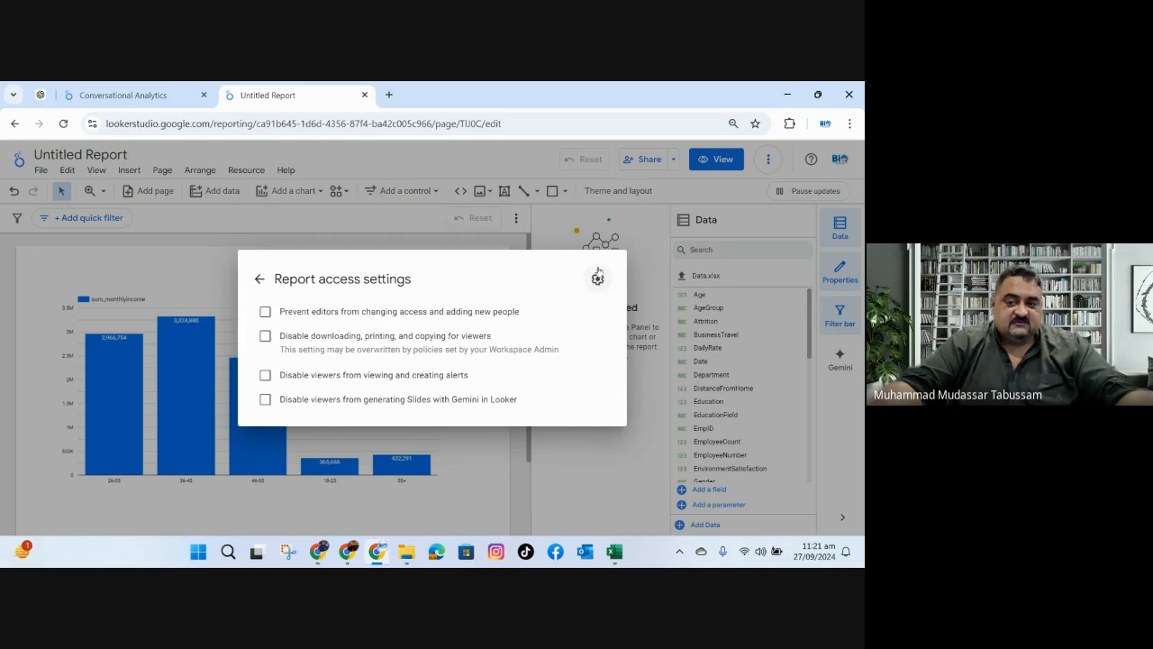
pyautogui.click(550, 227)
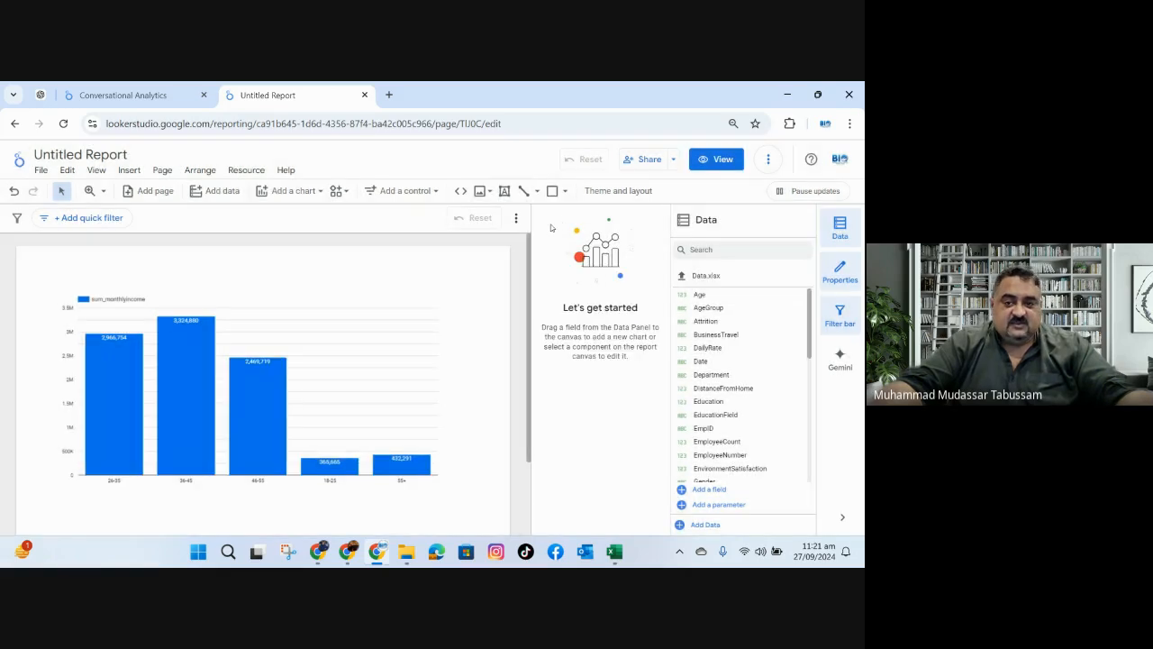
# Review the report's scheduled delivery settings and filters, and close them without creating a schedule.
pyautogui.click(673, 160)
pyautogui.click(611, 220)
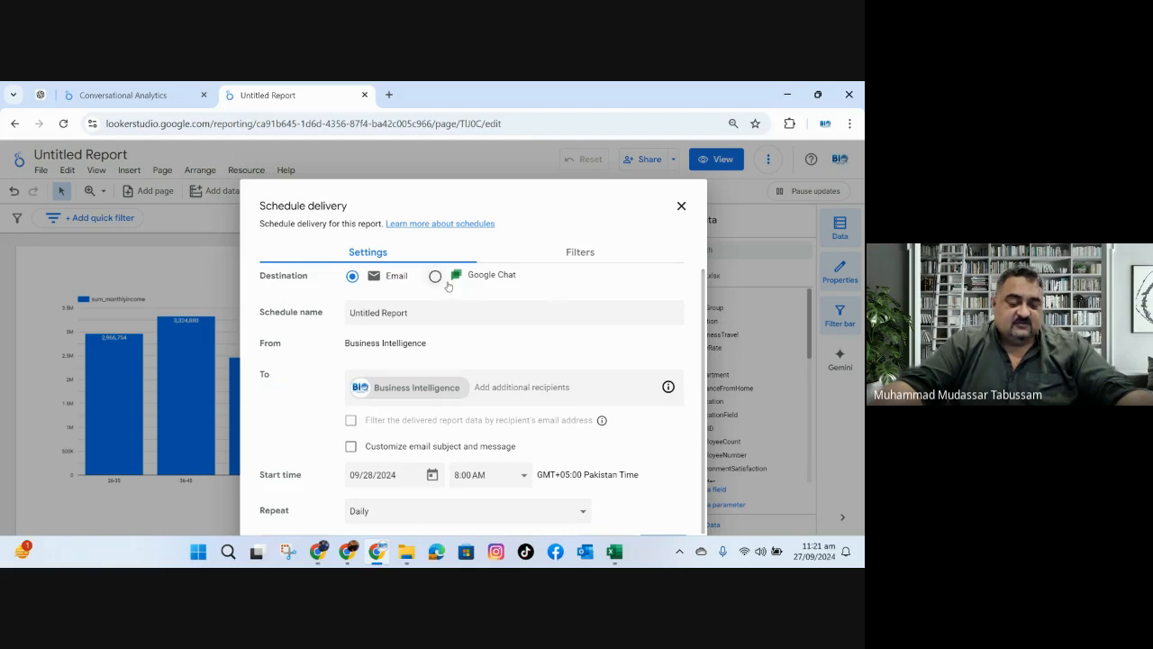
pyautogui.click(574, 257)
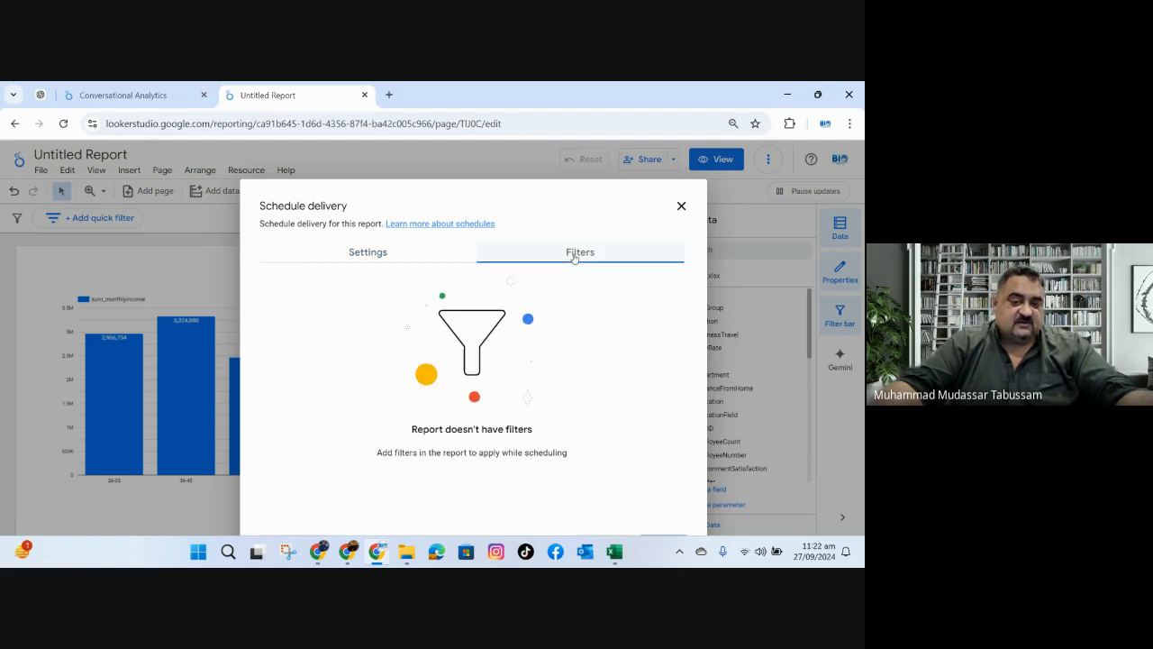
pyautogui.click(681, 206)
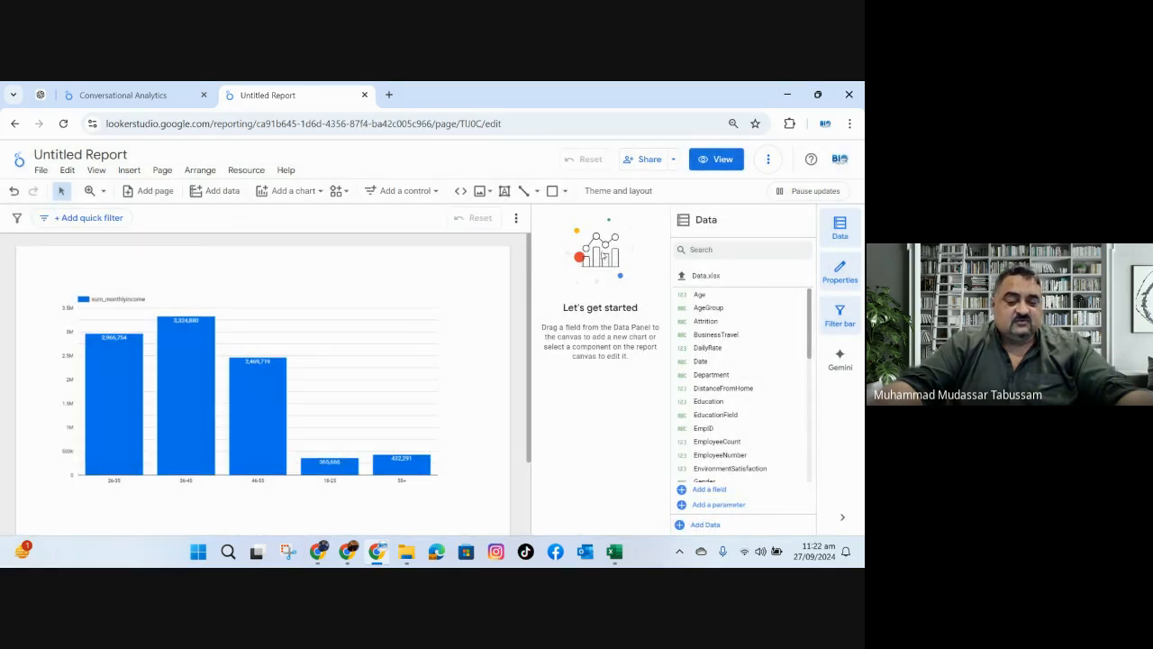
# Hide the screen-sharing notice, check the Google Meet call window, and return to the Looker Studio report.
pyautogui.moveTo(357, 559)
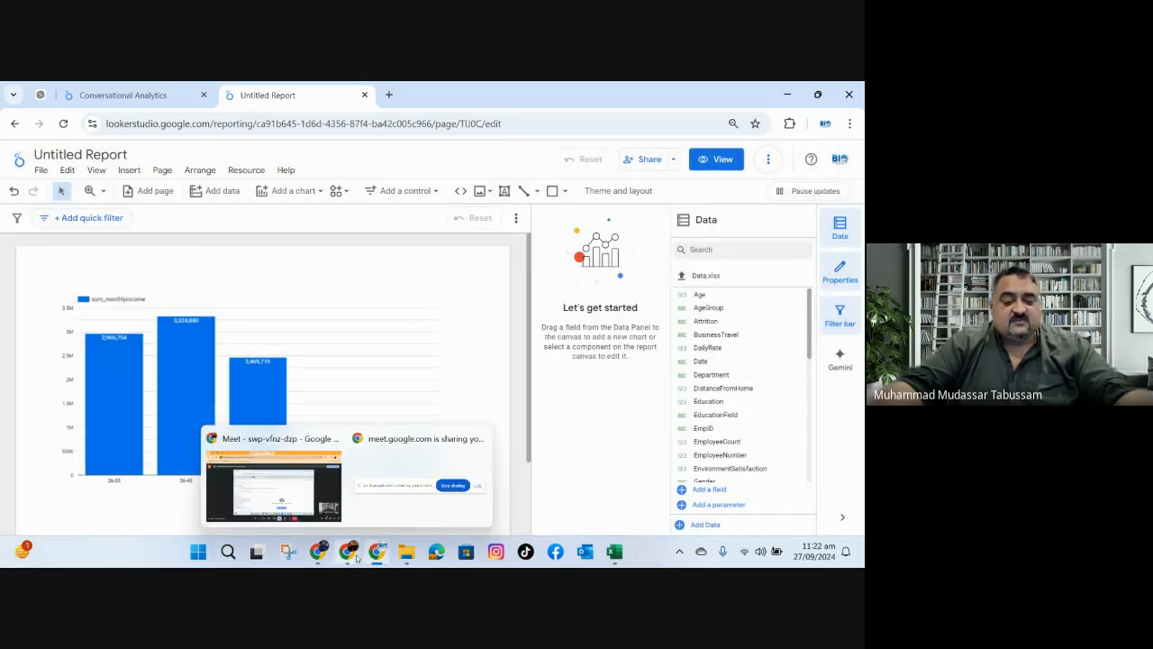
pyautogui.click(419, 482)
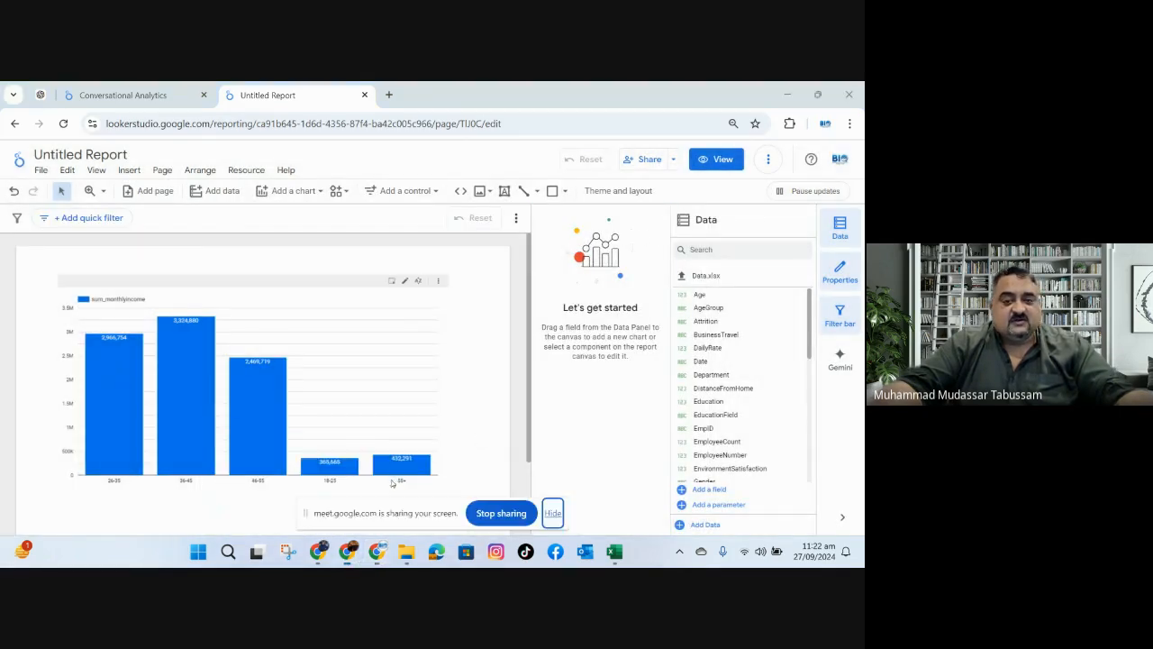
pyautogui.click(552, 513)
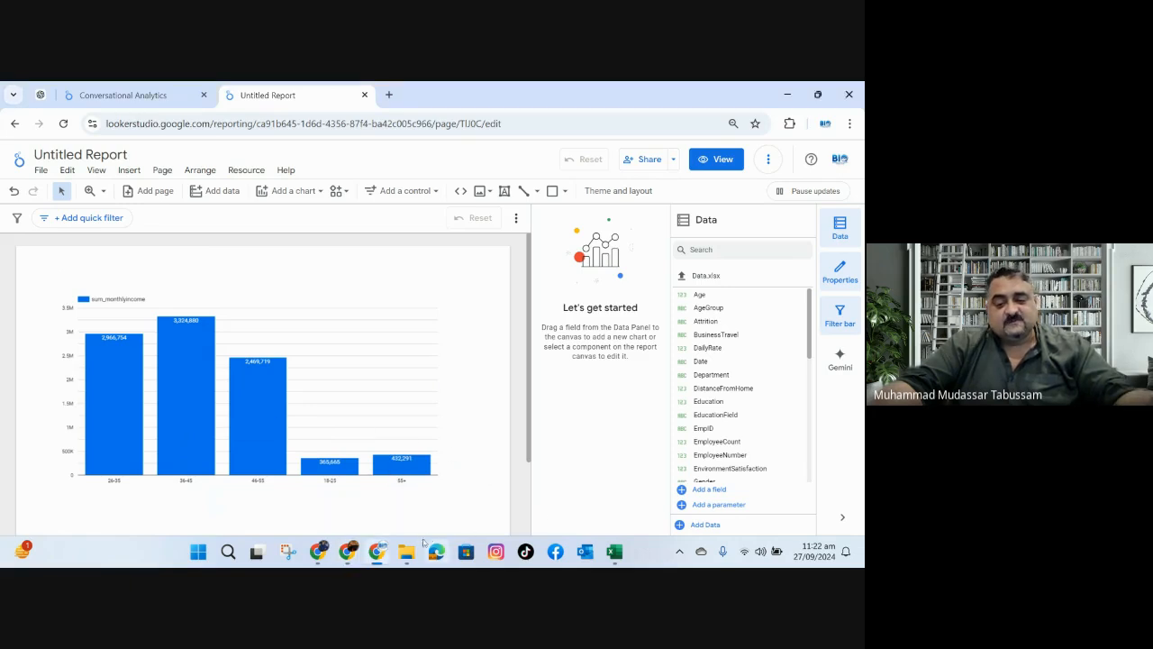
pyautogui.moveTo(353, 558)
pyautogui.click(339, 475)
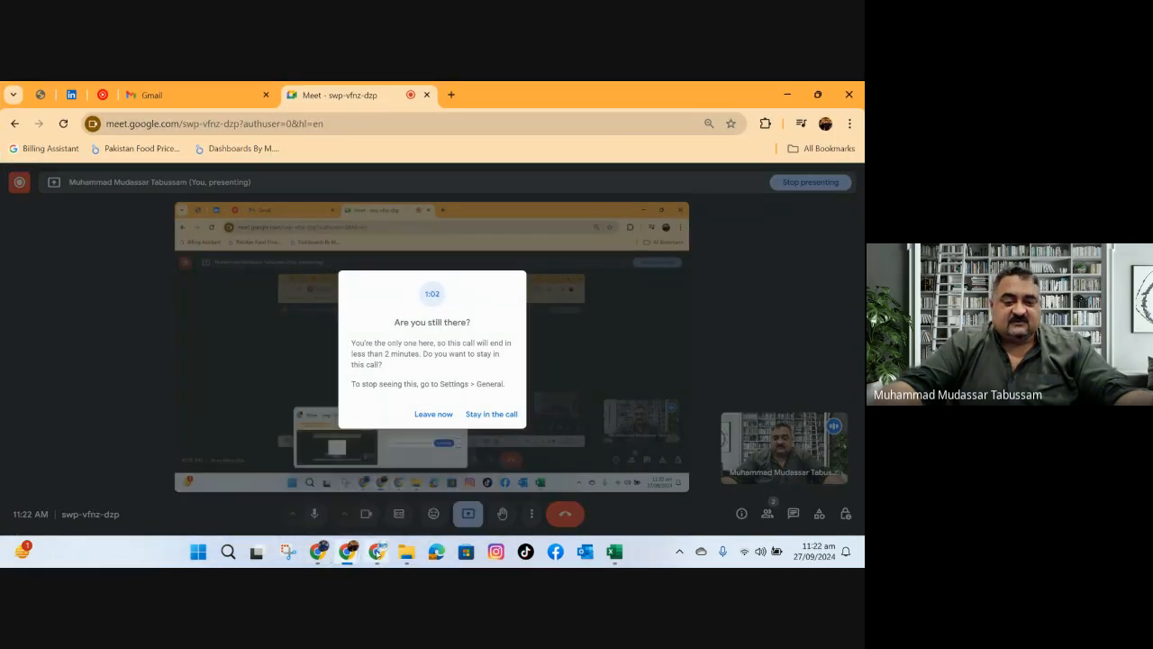
pyautogui.click(379, 554)
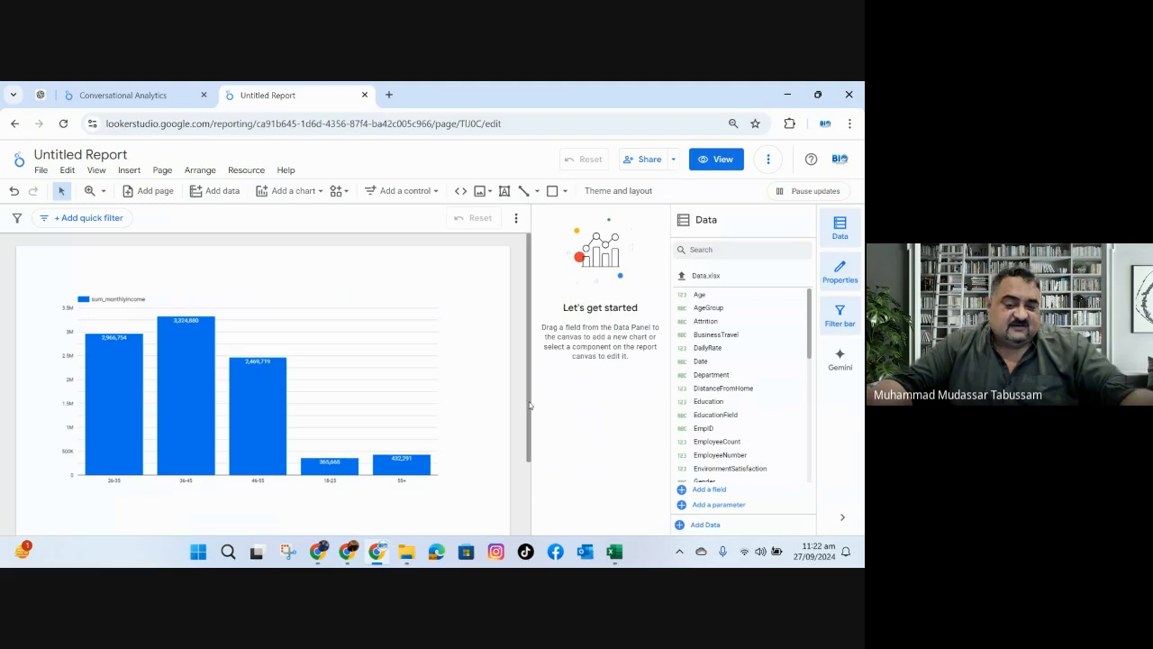
# Generate a Google Slides presentation from the report with Gemini, including all visualizations.
pyautogui.moveTo(530, 405); pyautogui.dragTo(526, 471)
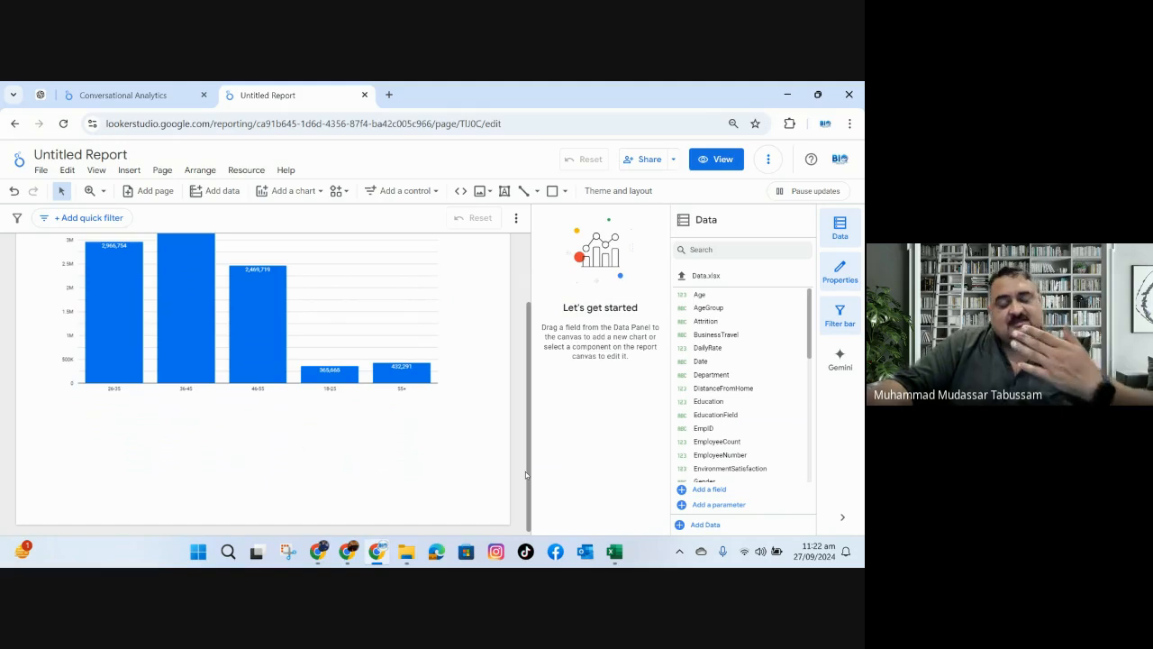
pyautogui.moveTo(526, 471); pyautogui.dragTo(532, 380)
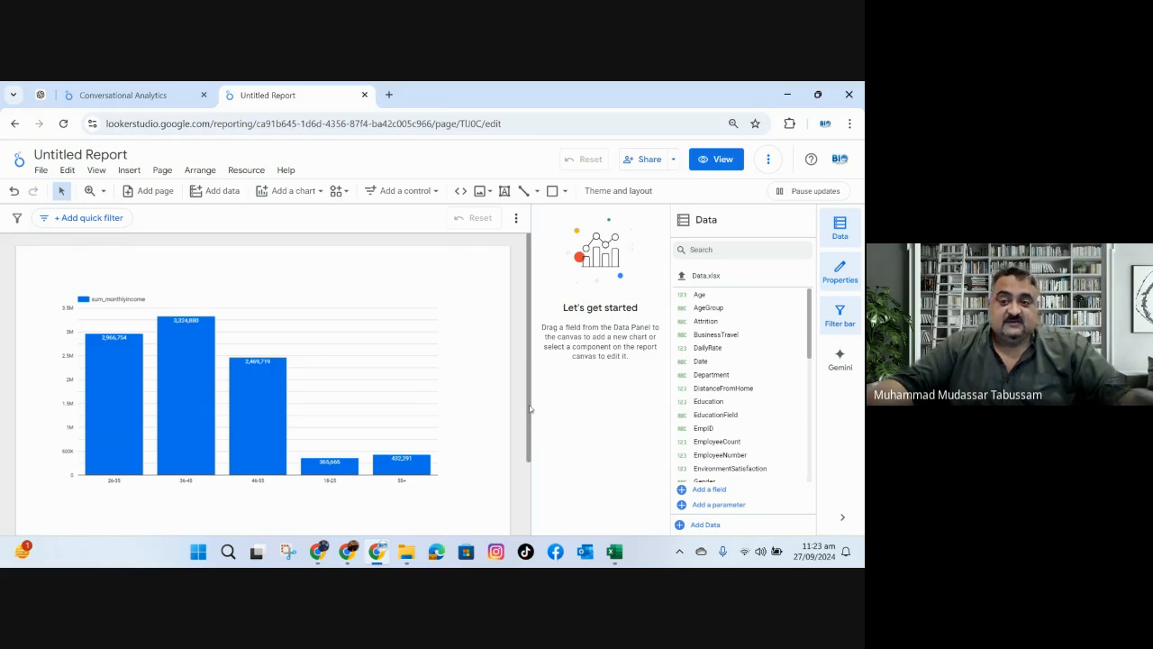
pyautogui.click(259, 297)
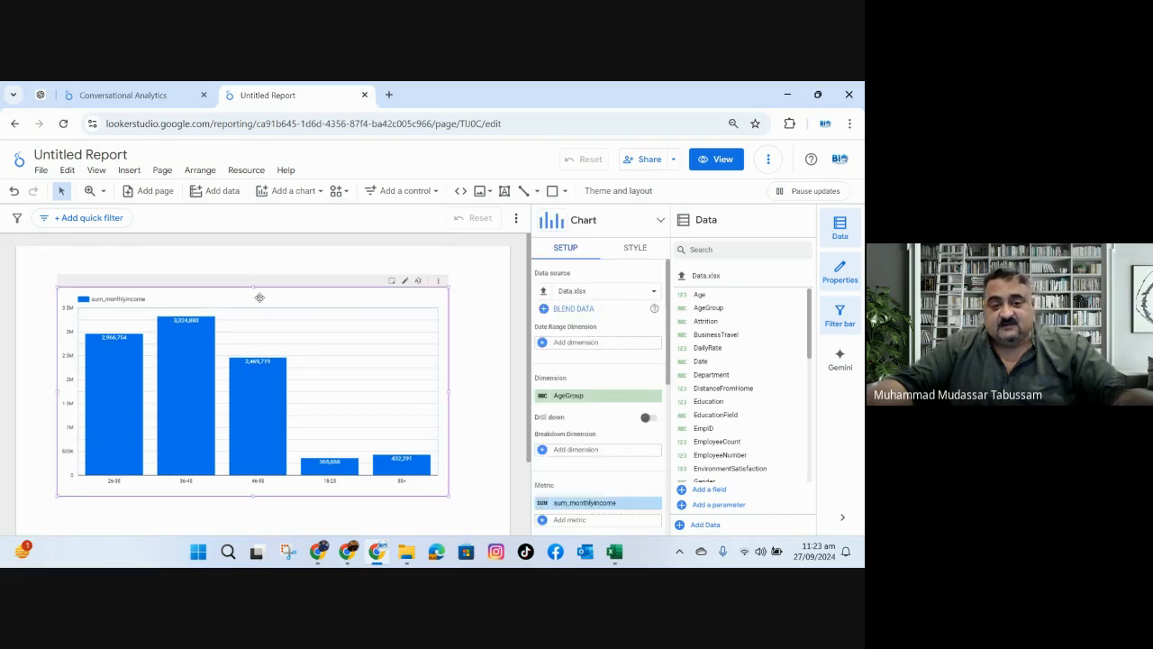
pyautogui.click(841, 360)
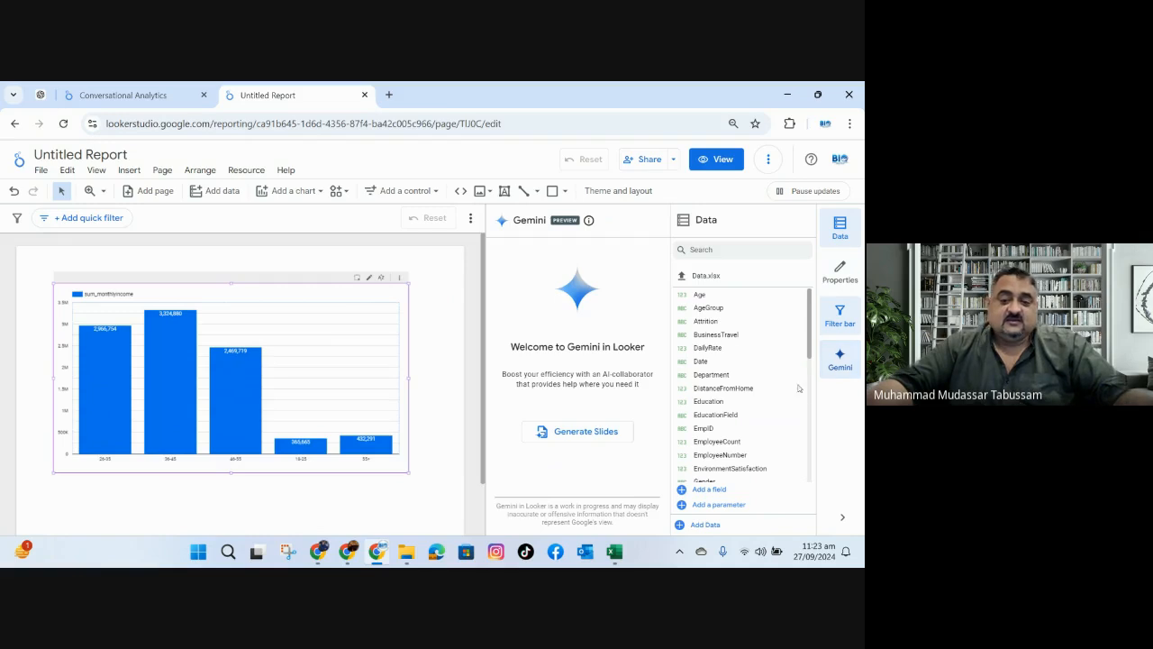
pyautogui.click(569, 438)
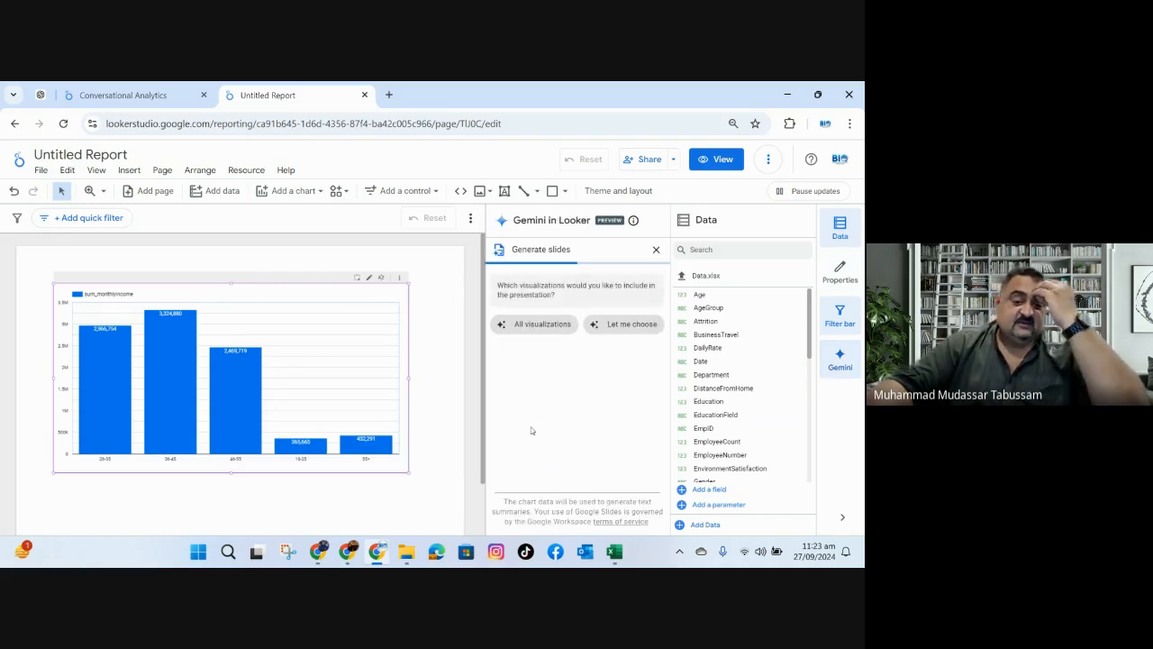
pyautogui.click(539, 325)
pyautogui.moveTo(379, 438)
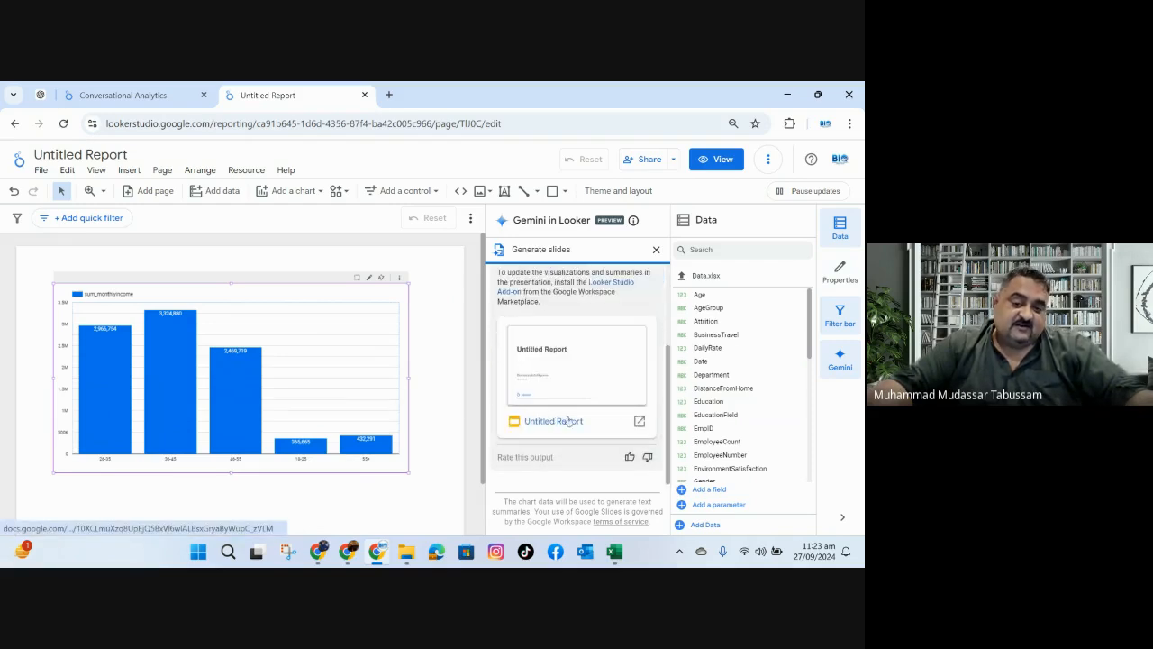
# Open the generated presentation in Google Slides and start the slideshow from the income chart slide.
pyautogui.click(639, 421)
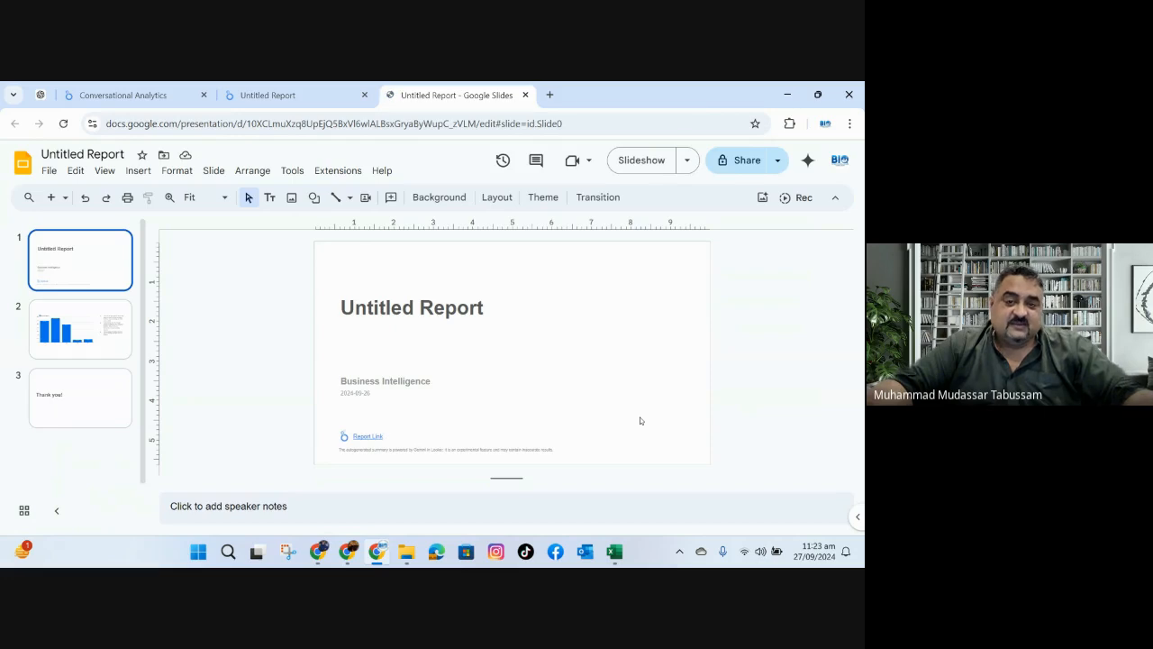
pyautogui.click(102, 323)
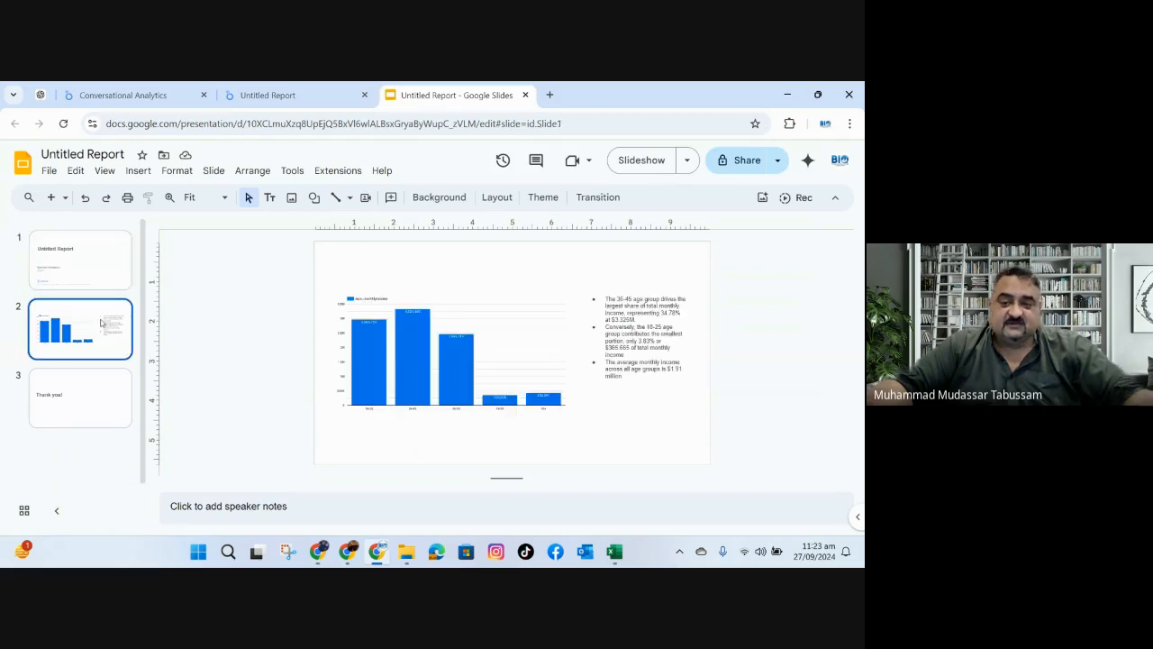
pyautogui.click(645, 165)
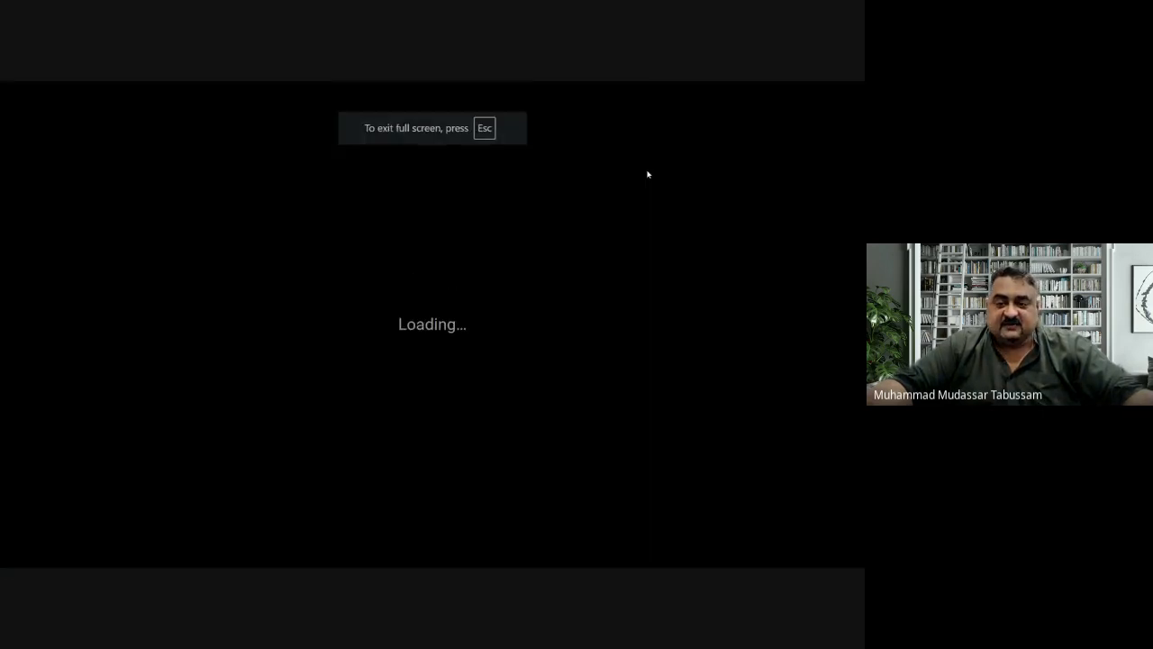